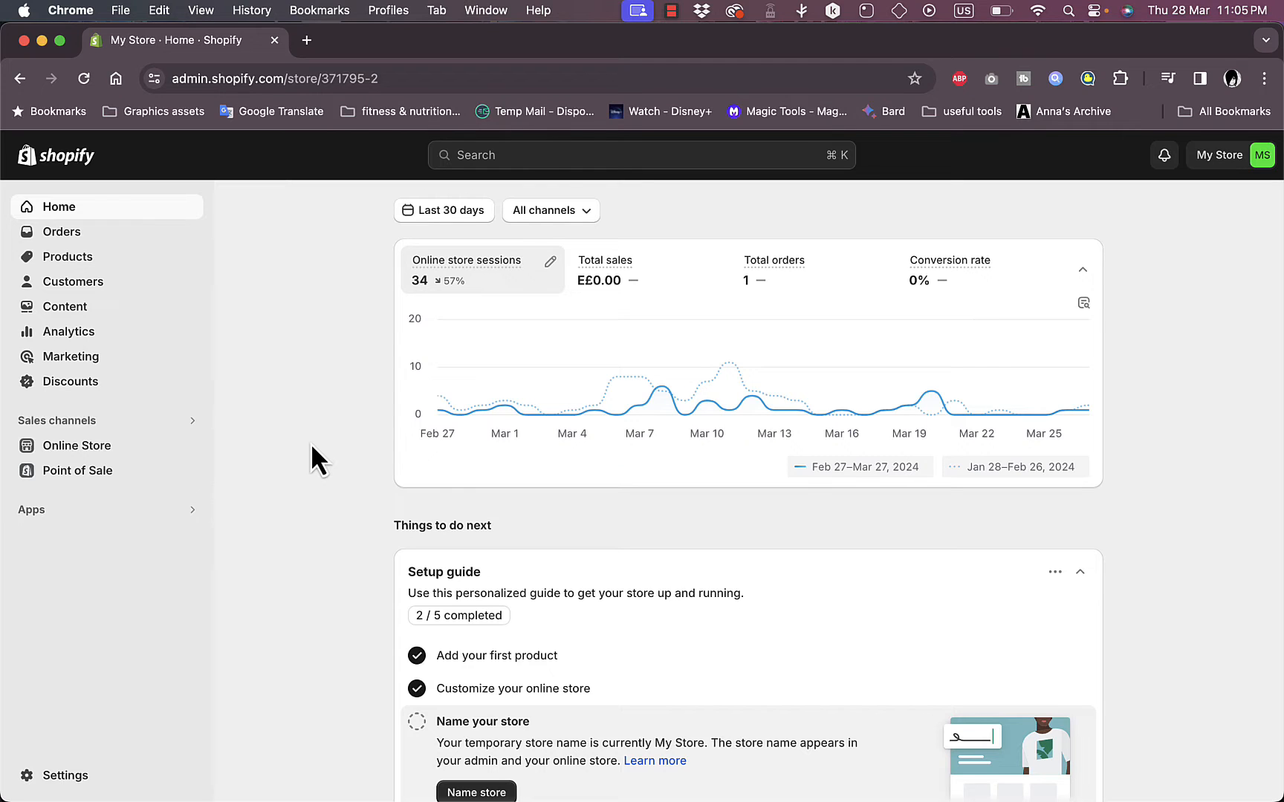
Step: Search the store's apps for "shopify email" and open the Shopify Email app listing
{"action": "left_click", "coordinate": [97, 515]}
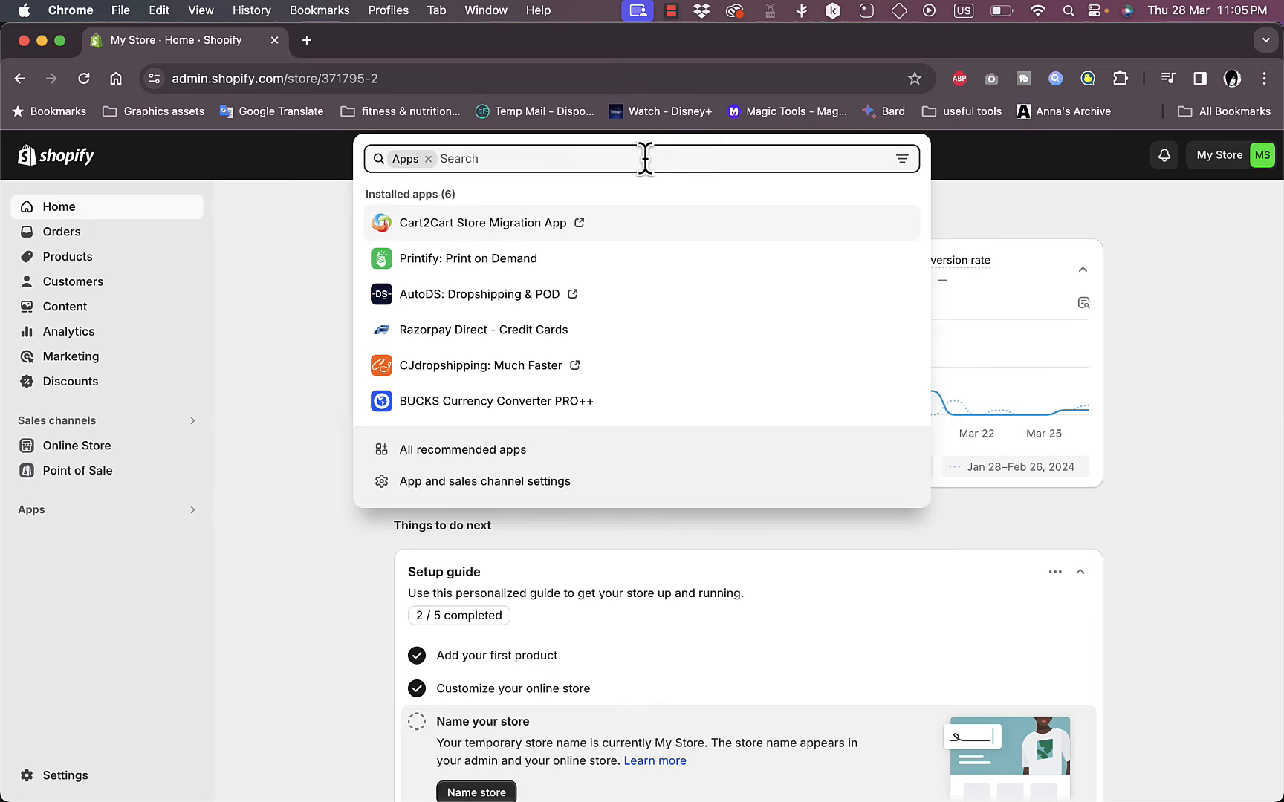
{"action": "type", "text": "sh"}
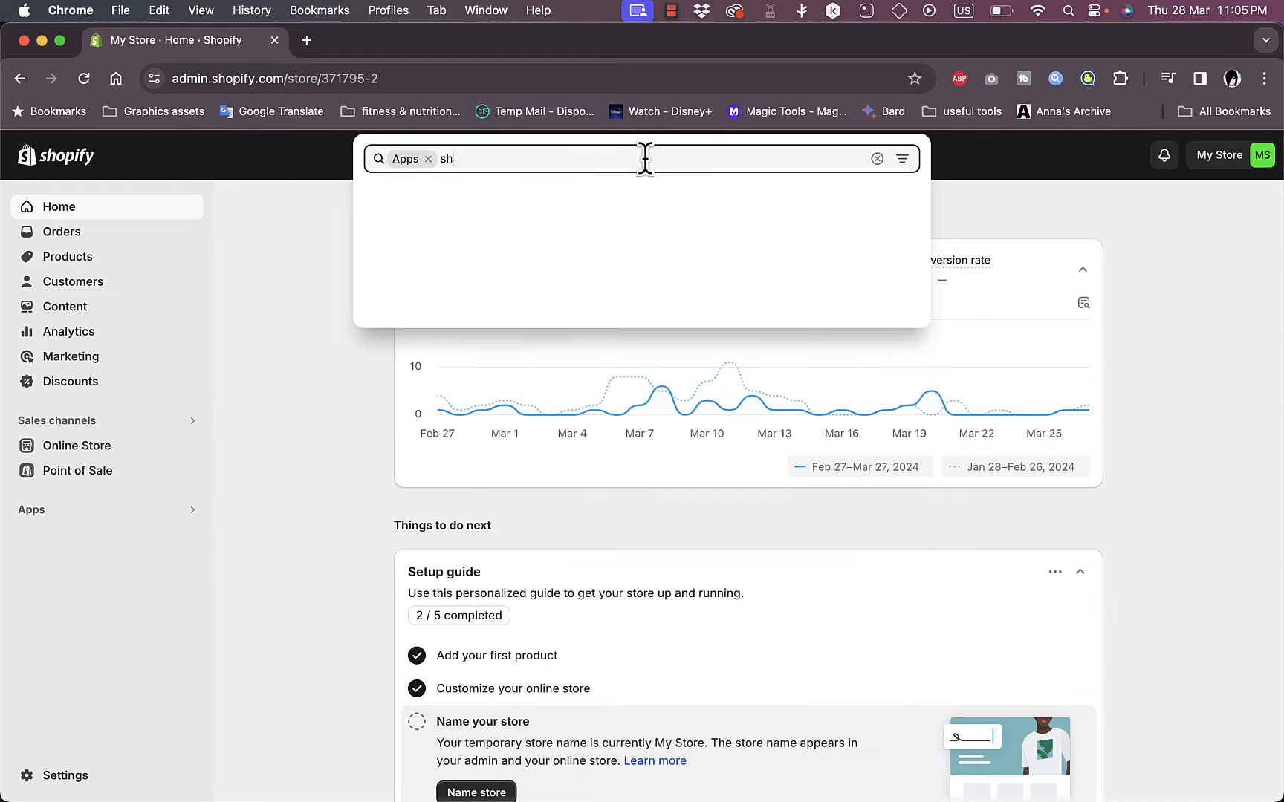
{"action": "type", "text": "opify email"}
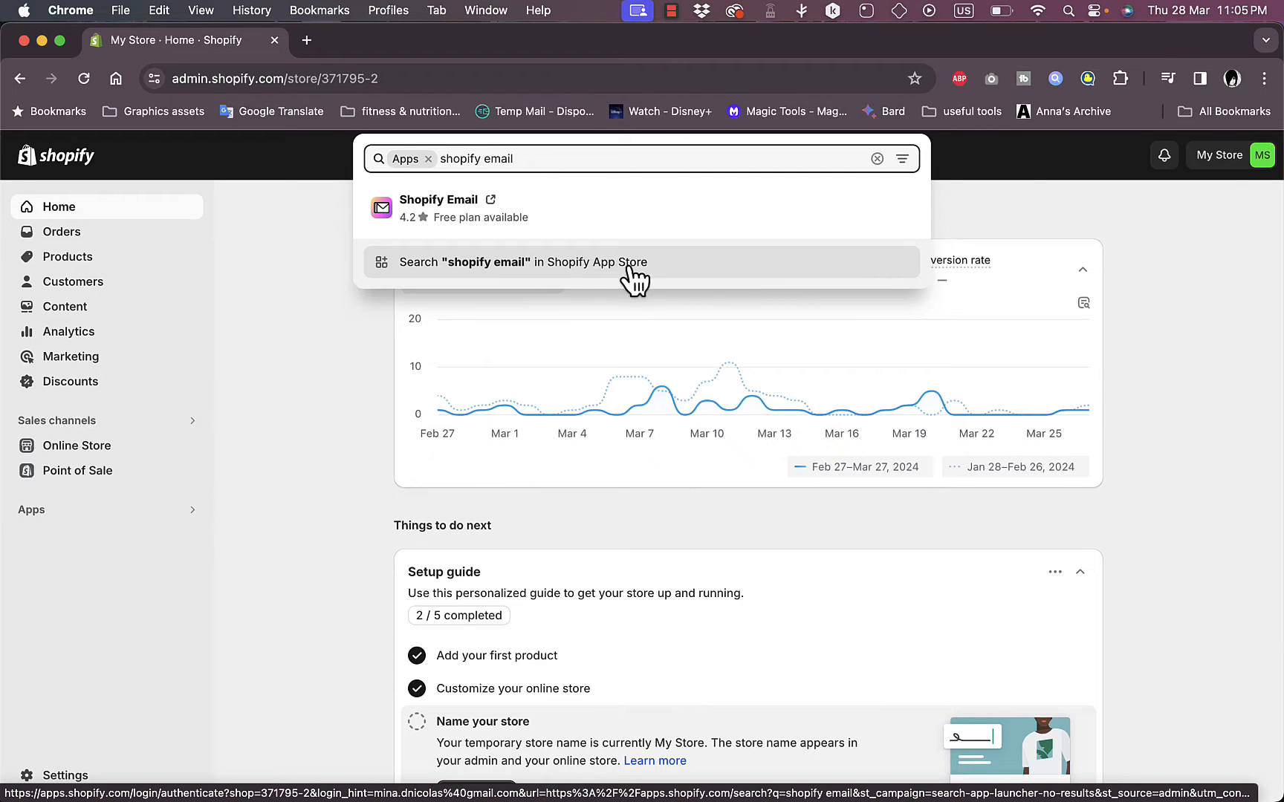
{"action": "left_click", "coordinate": [466, 213]}
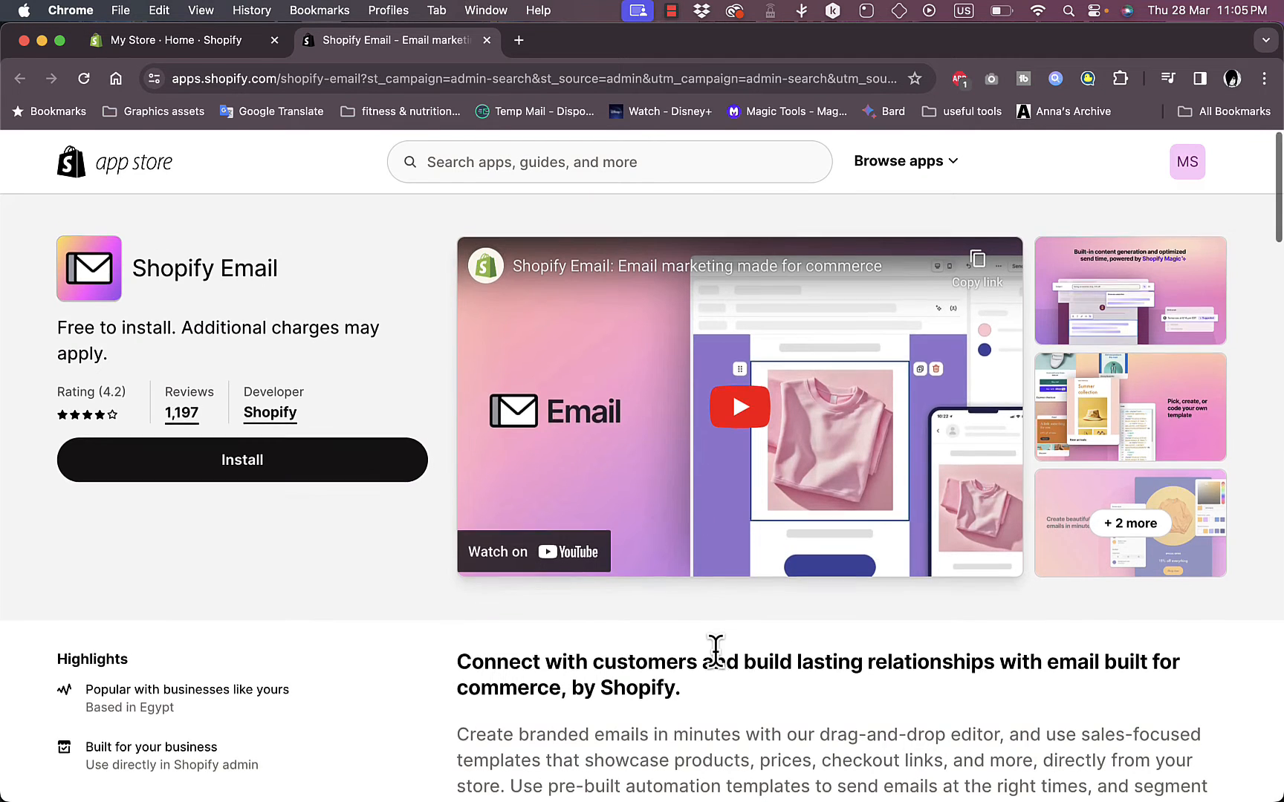
Step: Review the Shopify Email listing down to its pricing, and install the app on the store with the requested data access
{"action": "scroll", "coordinate": [713, 652], "scroll_direction": "down", "scroll_amount": 10}
{"action": "scroll", "coordinate": [716, 651], "scroll_direction": "down", "scroll_amount": 6}
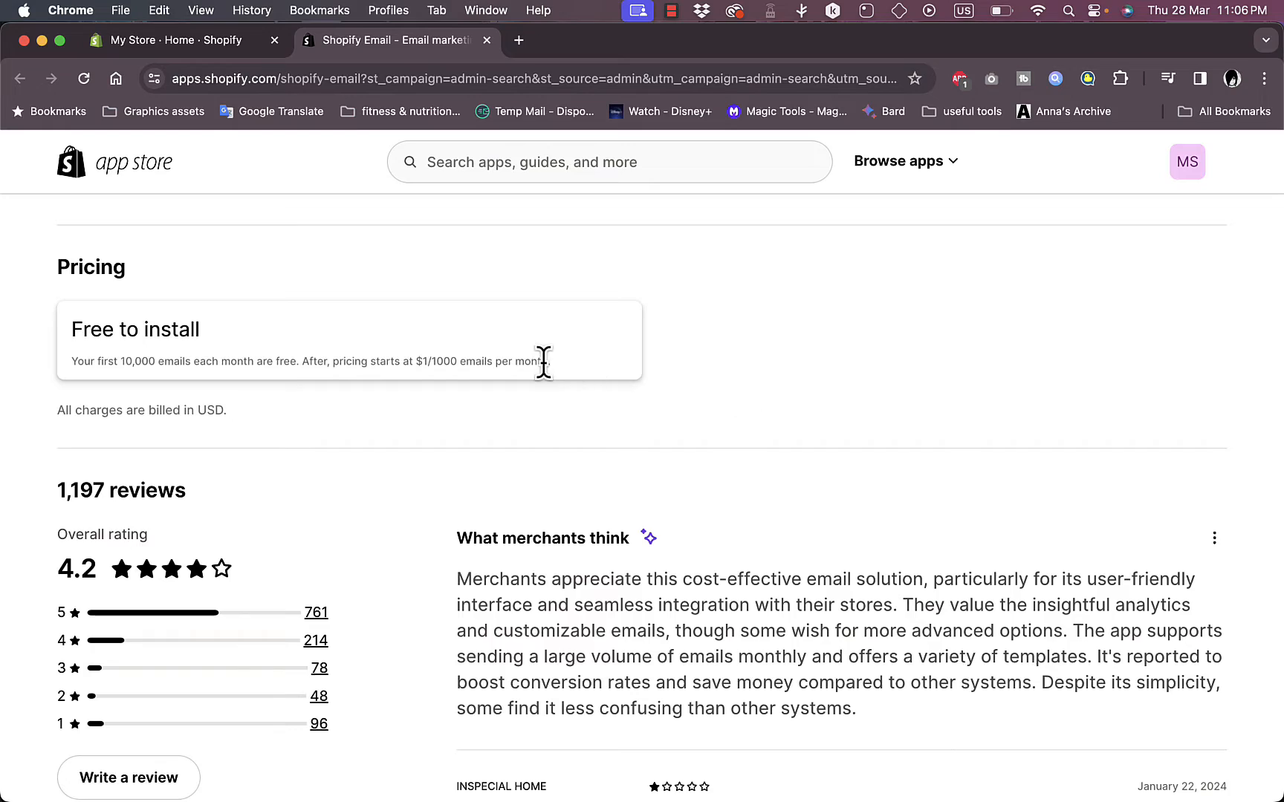
{"action": "scroll", "coordinate": [712, 407], "scroll_direction": "up", "scroll_amount": 15}
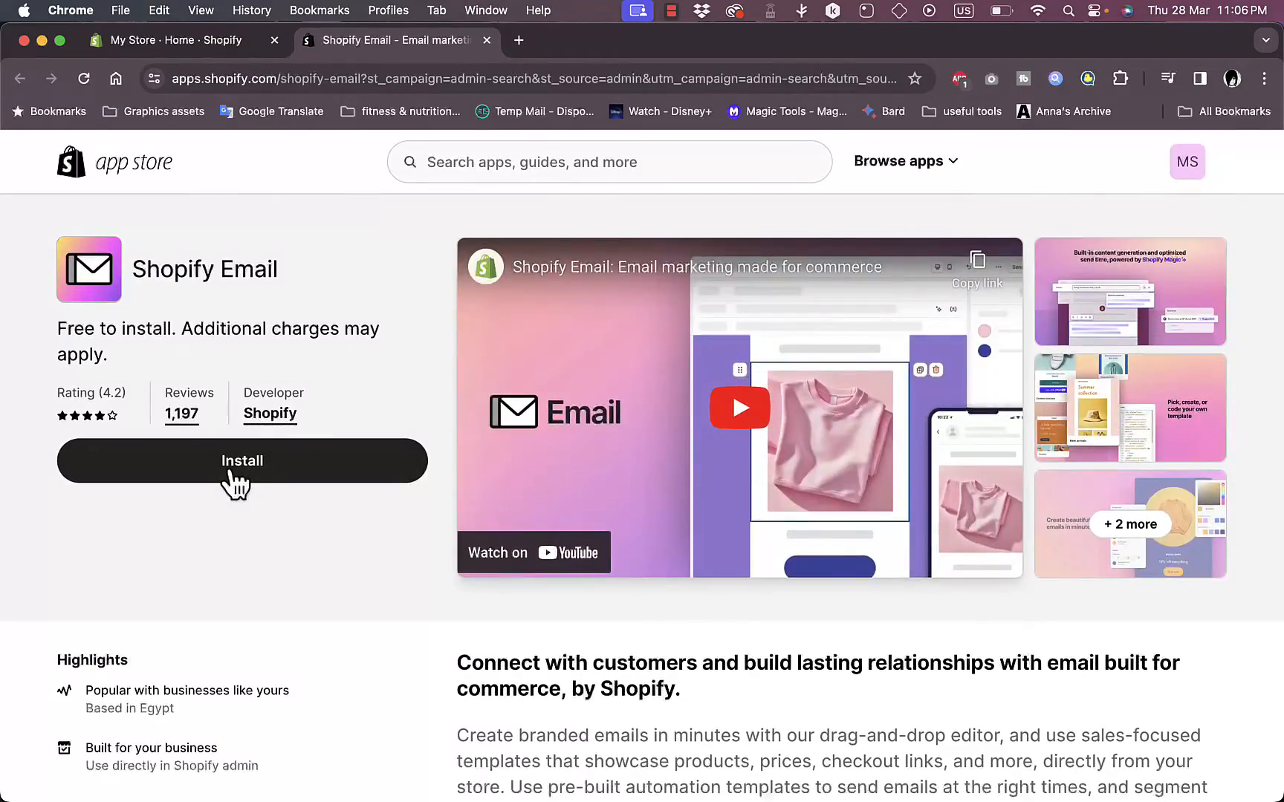
{"action": "left_click", "coordinate": [235, 475]}
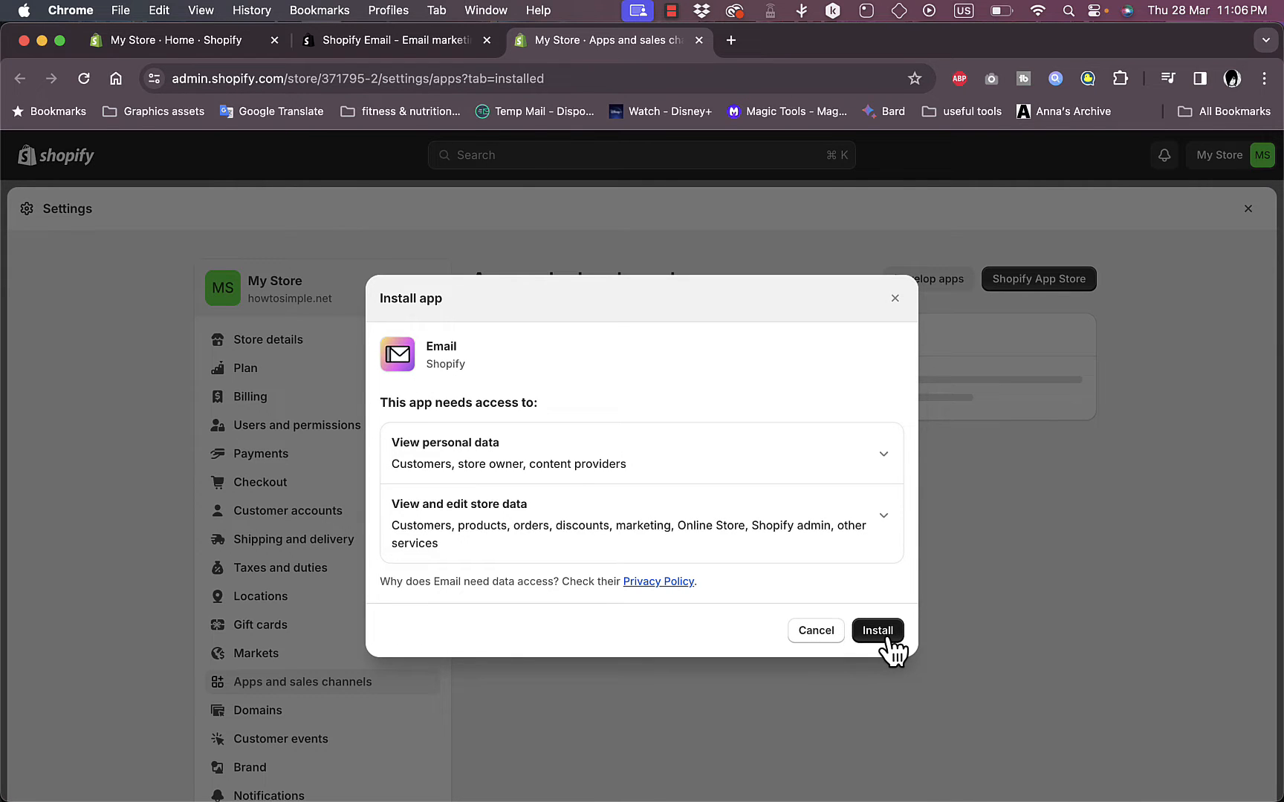
{"action": "left_click", "coordinate": [880, 637]}
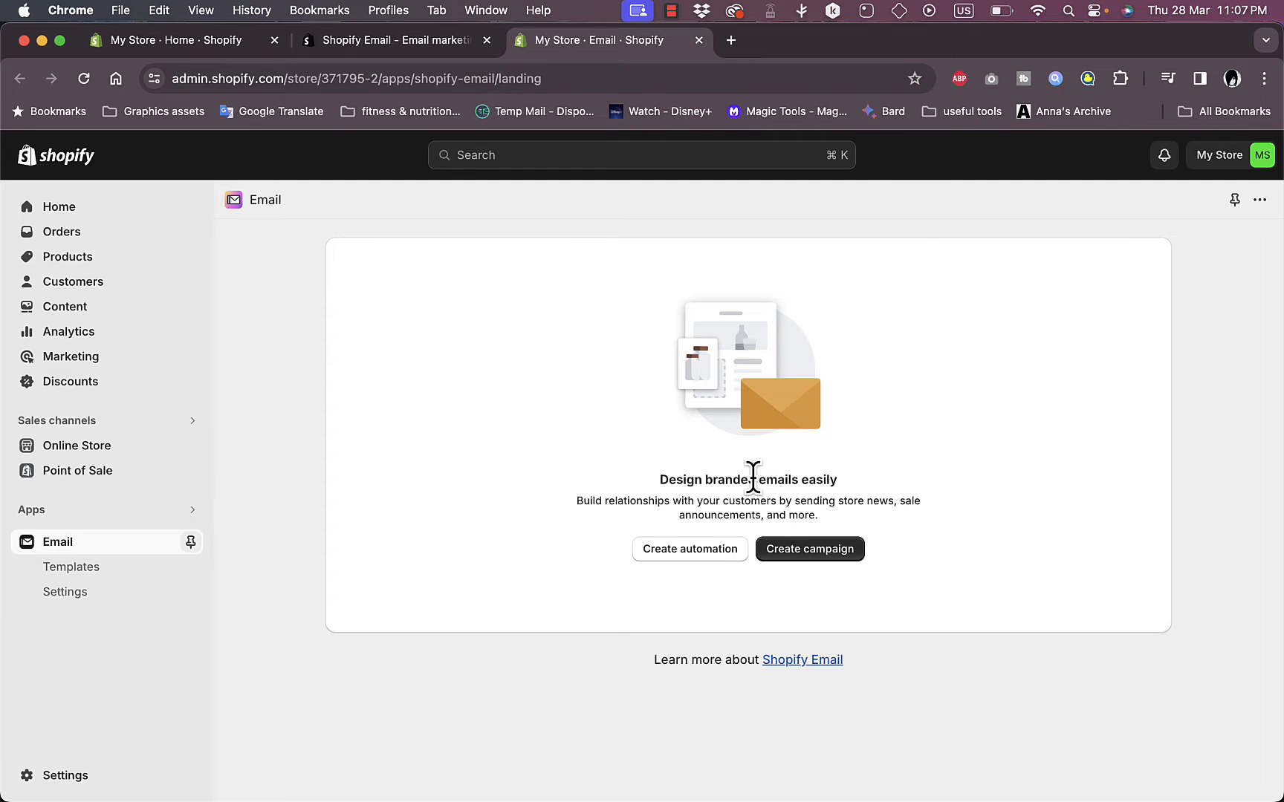
Step: Open Email from the installed apps and start creating a campaign
{"action": "left_click", "coordinate": [80, 511]}
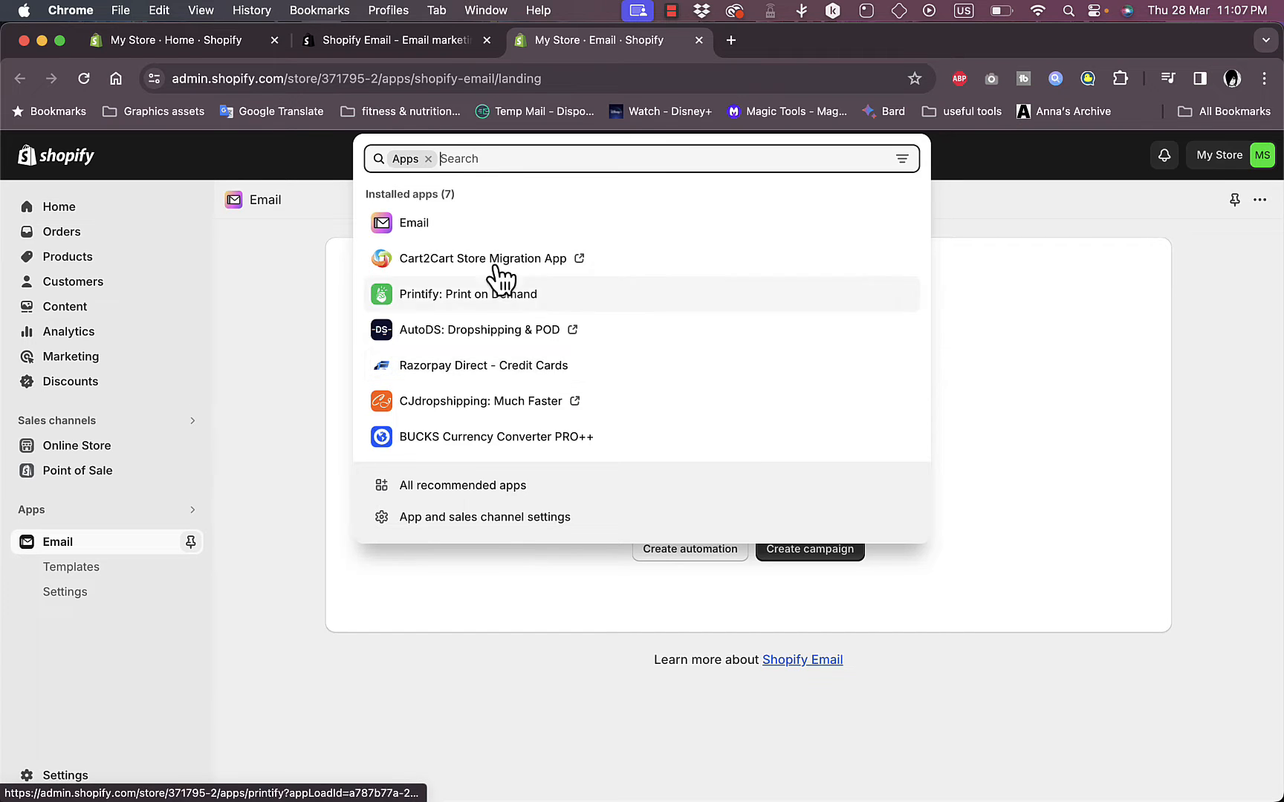
{"action": "left_click", "coordinate": [425, 236]}
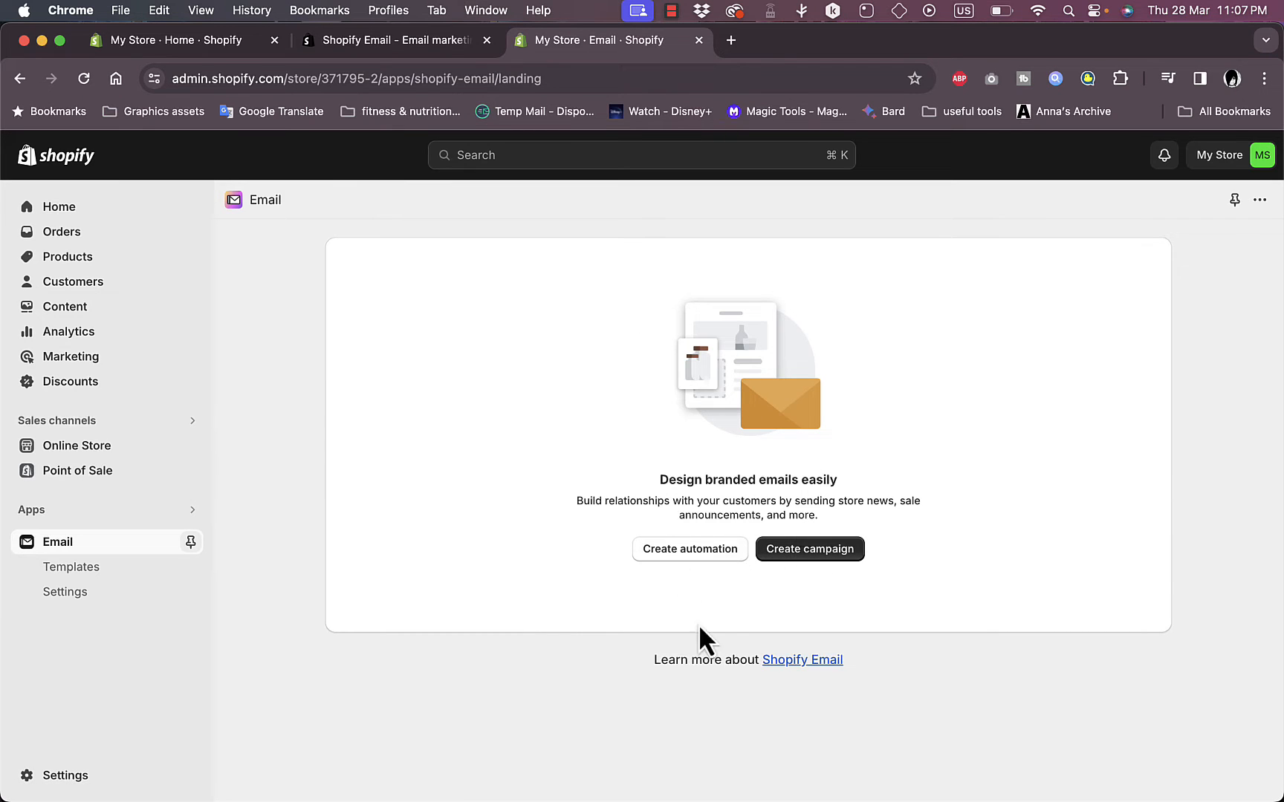
{"action": "left_click", "coordinate": [810, 550]}
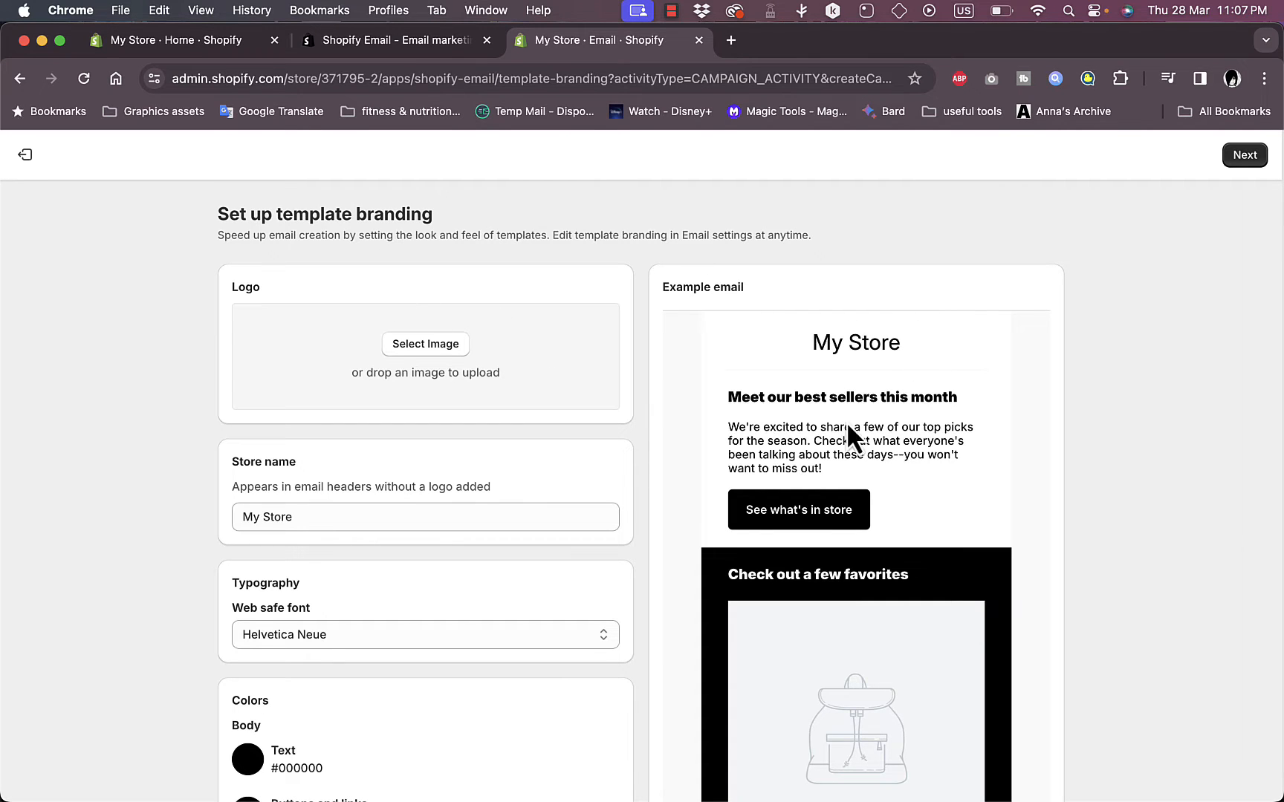
Step: Upload the image 51aX53LvEZL..._SL1500_.jpg from Downloads as the email template logo
{"action": "scroll", "coordinate": [866, 449], "scroll_direction": "down", "scroll_amount": 10}
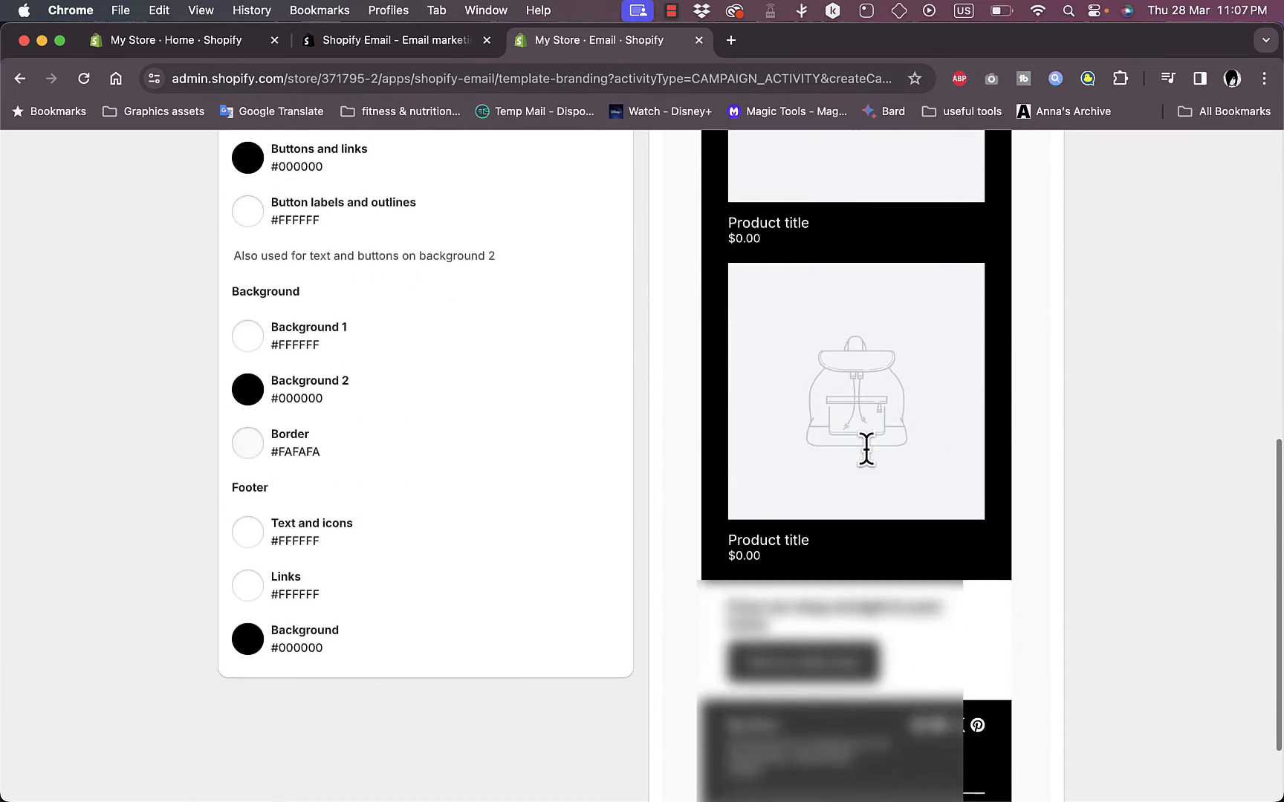
{"action": "scroll", "coordinate": [866, 449], "scroll_direction": "down", "scroll_amount": 2}
{"action": "scroll", "coordinate": [873, 378], "scroll_direction": "up", "scroll_amount": 1}
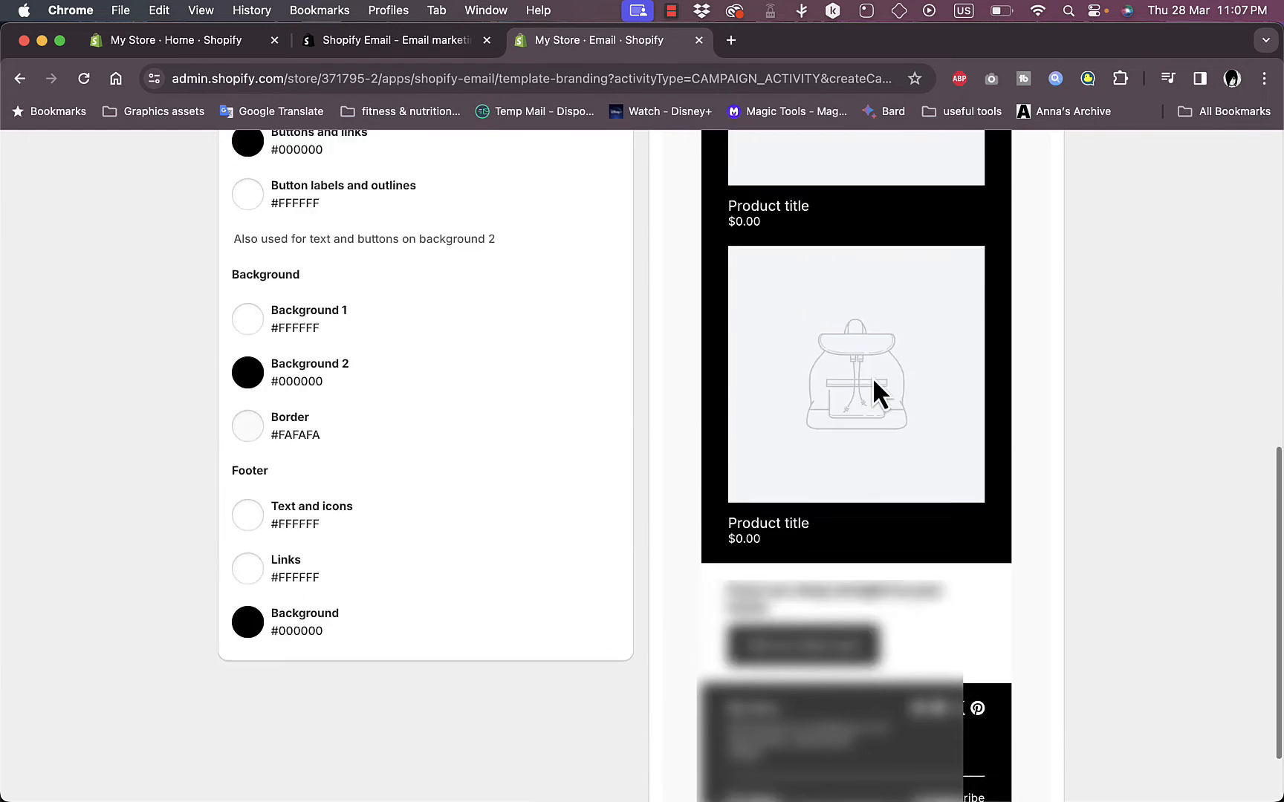
{"action": "scroll", "coordinate": [873, 377], "scroll_direction": "up", "scroll_amount": 10}
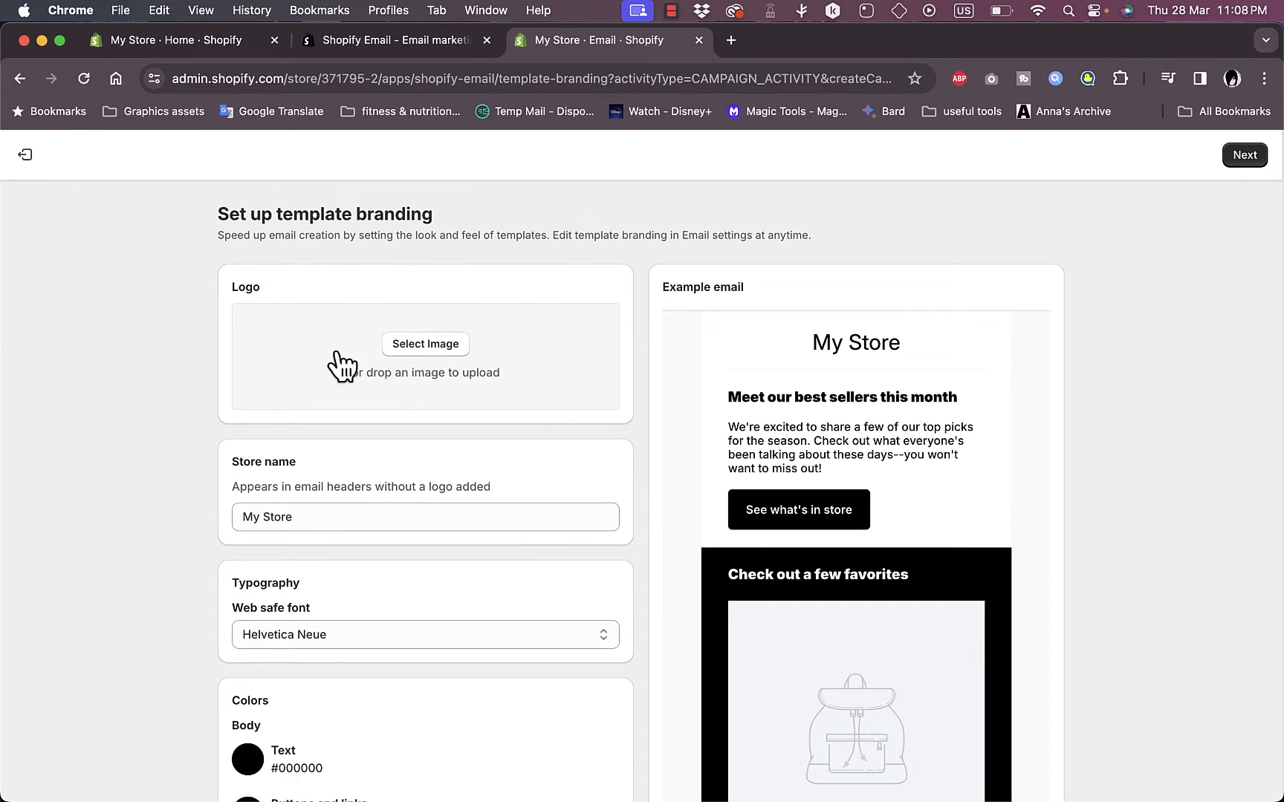
{"action": "left_click", "coordinate": [436, 346]}
{"action": "left_click", "coordinate": [473, 324]}
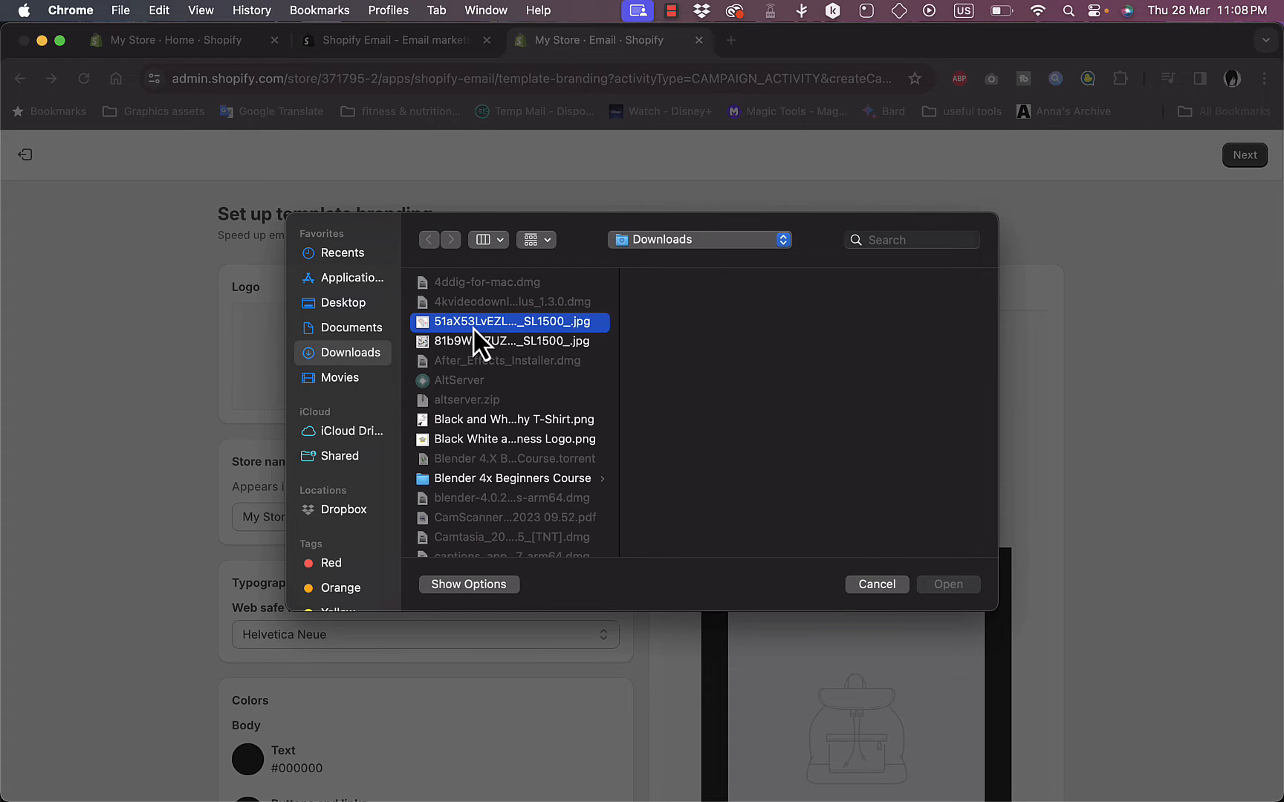
{"action": "left_click", "coordinate": [940, 584]}
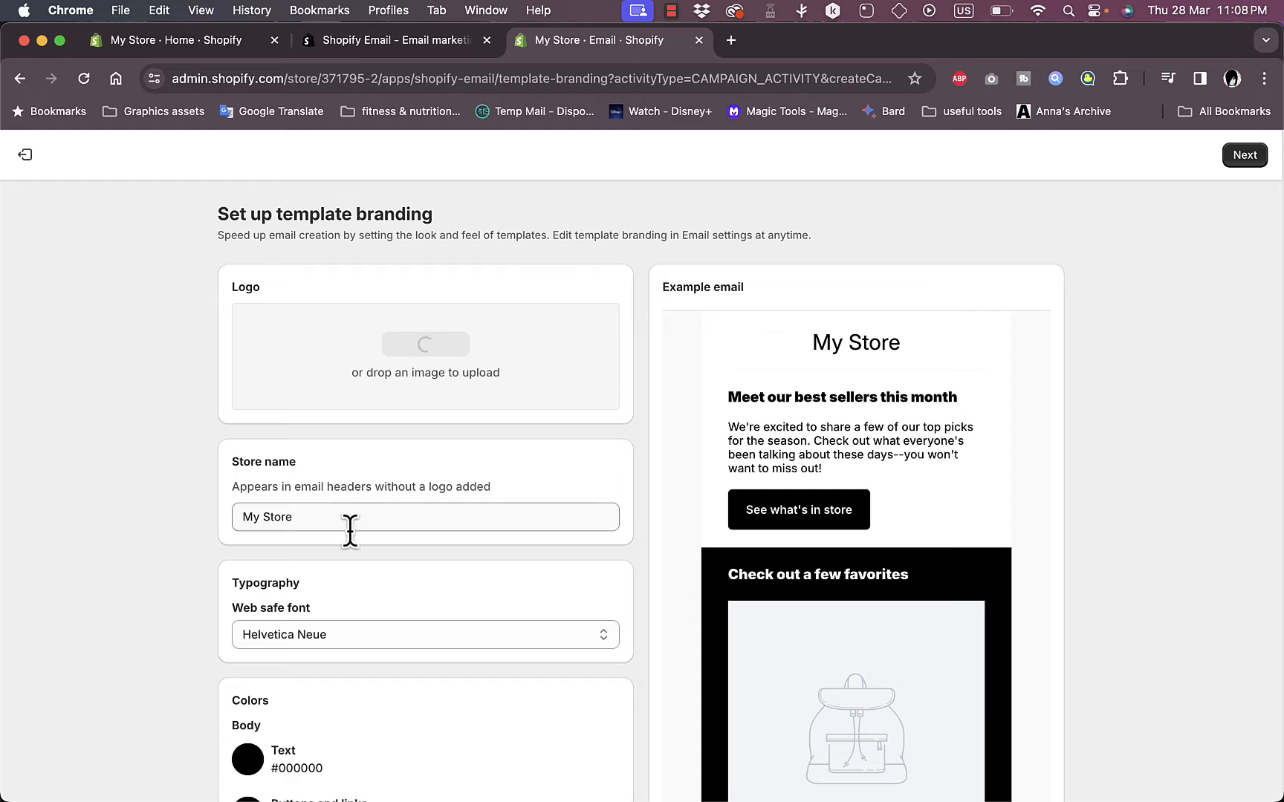
Step: Try Garamond as the template's web safe font and check it in the example email
{"action": "left_click", "coordinate": [378, 631]}
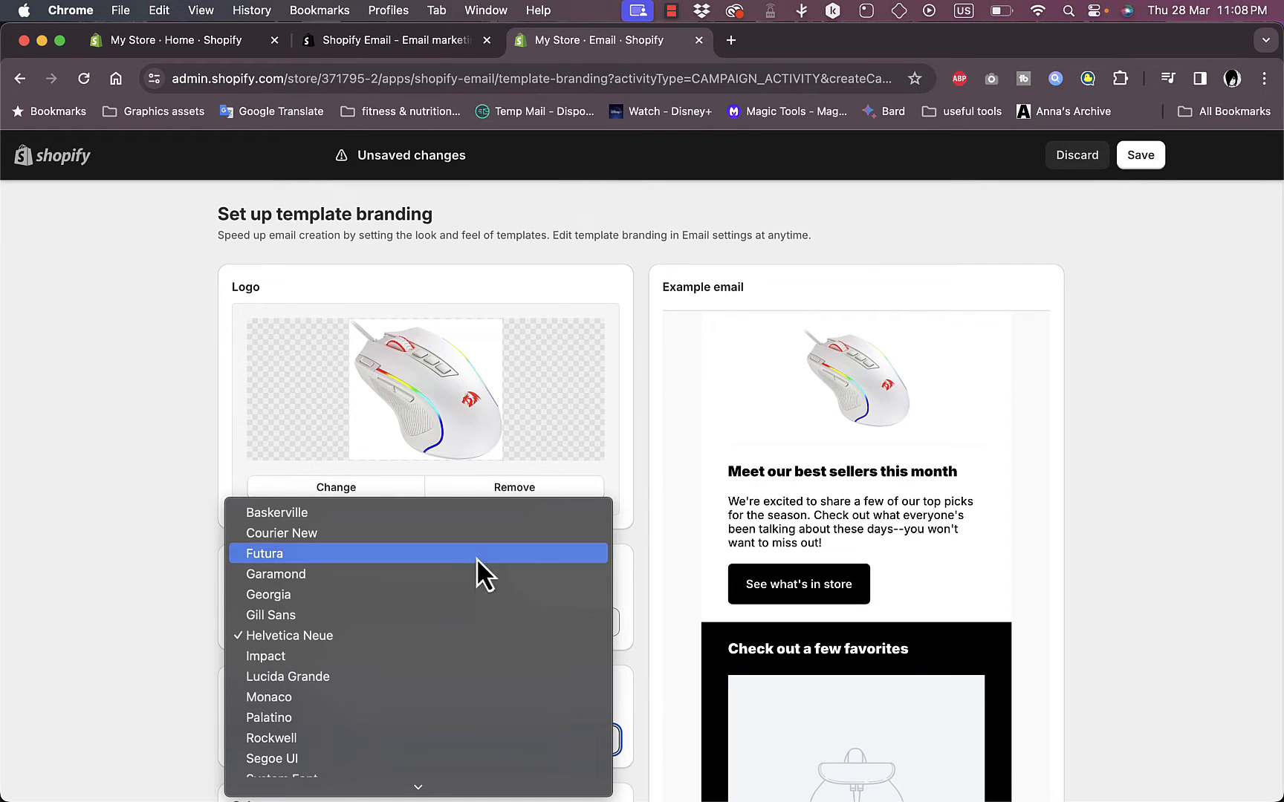
{"action": "left_click", "coordinate": [408, 578]}
{"action": "left_click", "coordinate": [337, 741]}
{"action": "left_click", "coordinate": [337, 742]}
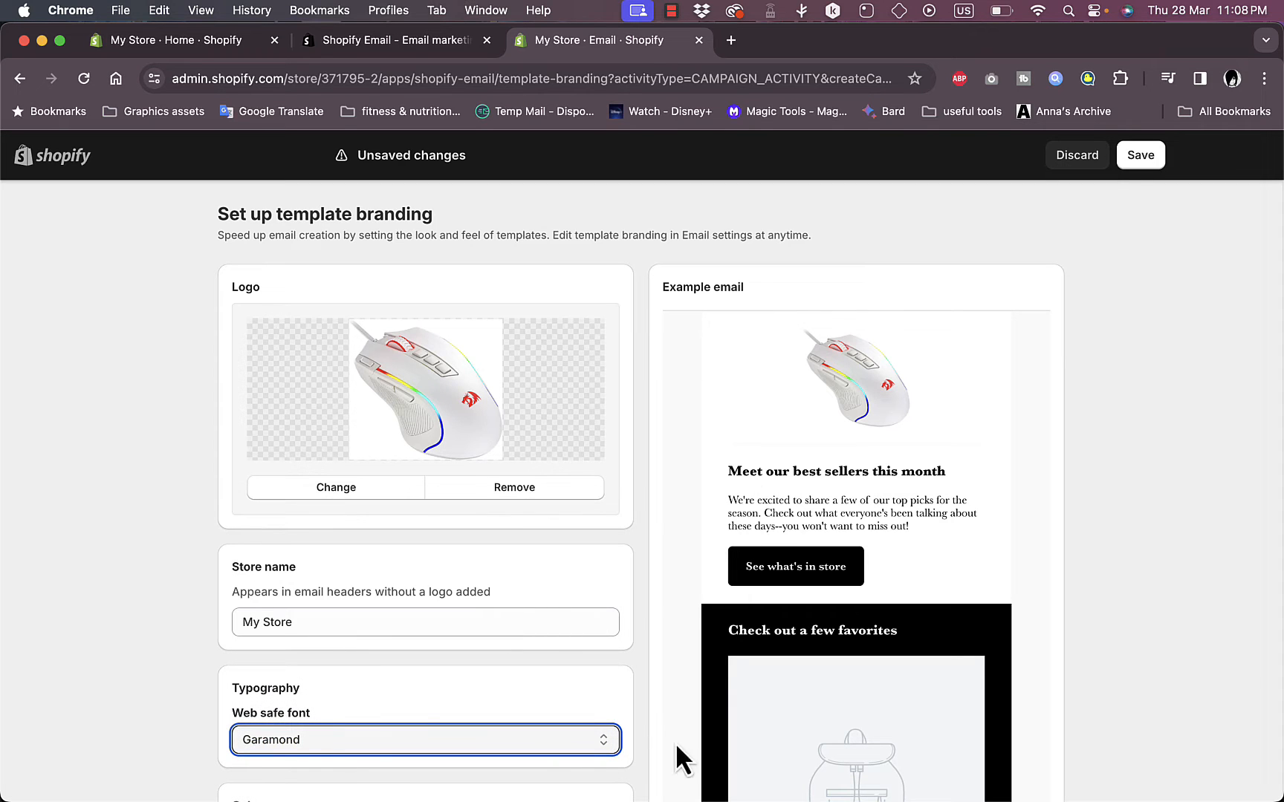
{"action": "scroll", "coordinate": [822, 529], "scroll_direction": "down", "scroll_amount": 2}
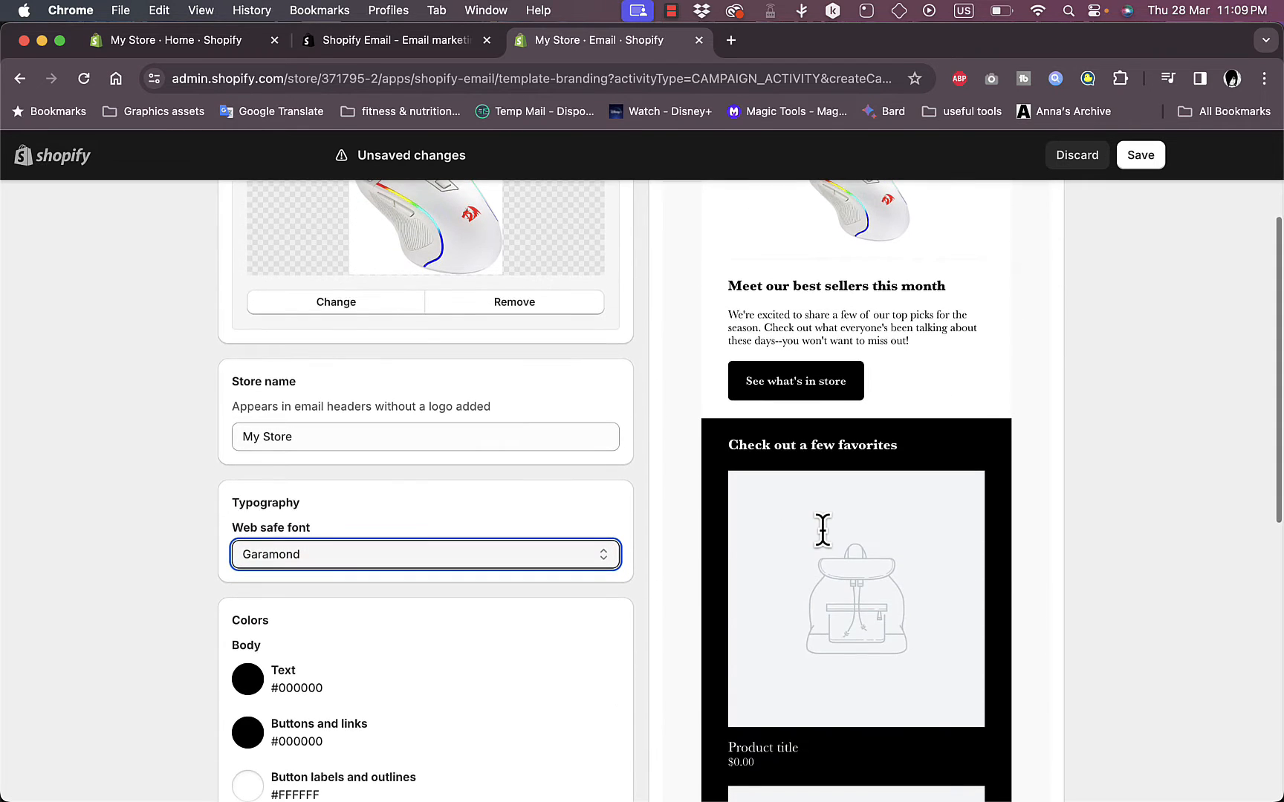
Step: Set the template's web safe font to Palatino and the body text color to blue #2B20F1
{"action": "left_click", "coordinate": [468, 568]}
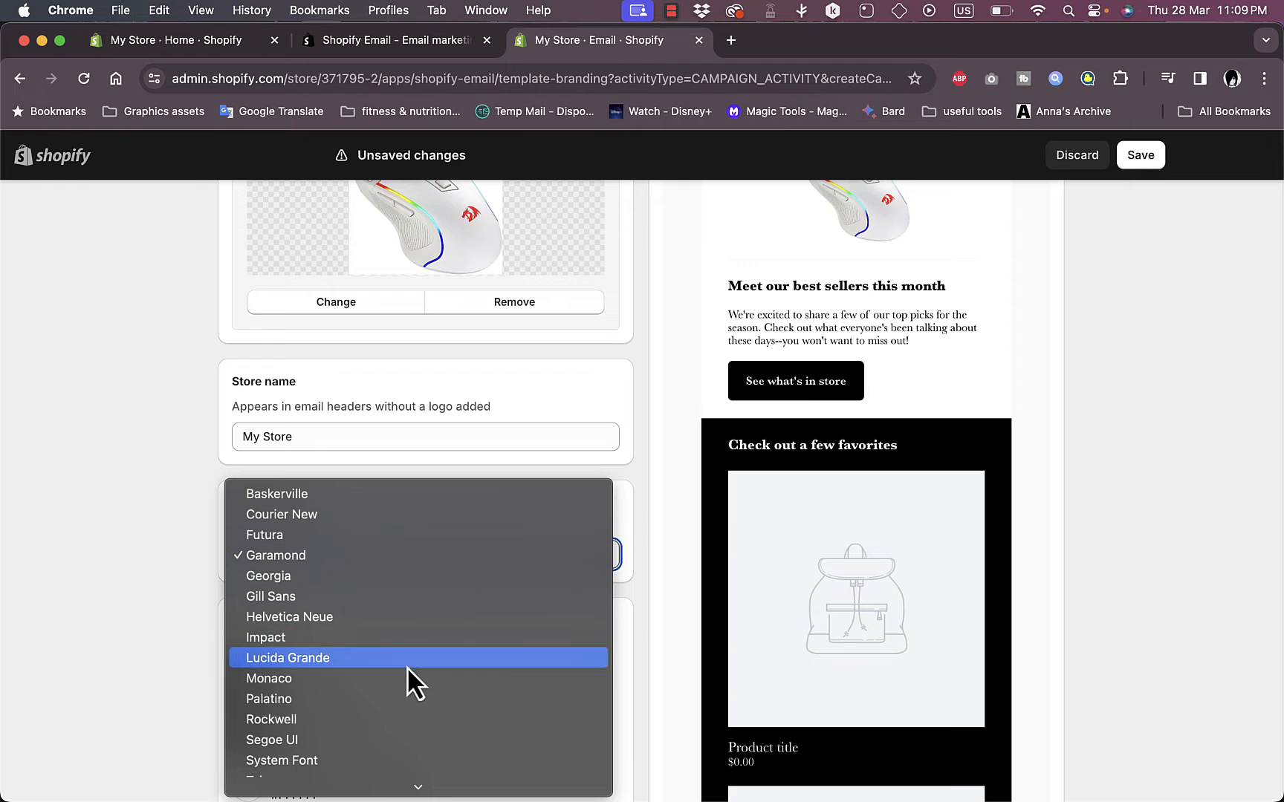
{"action": "left_click", "coordinate": [393, 698]}
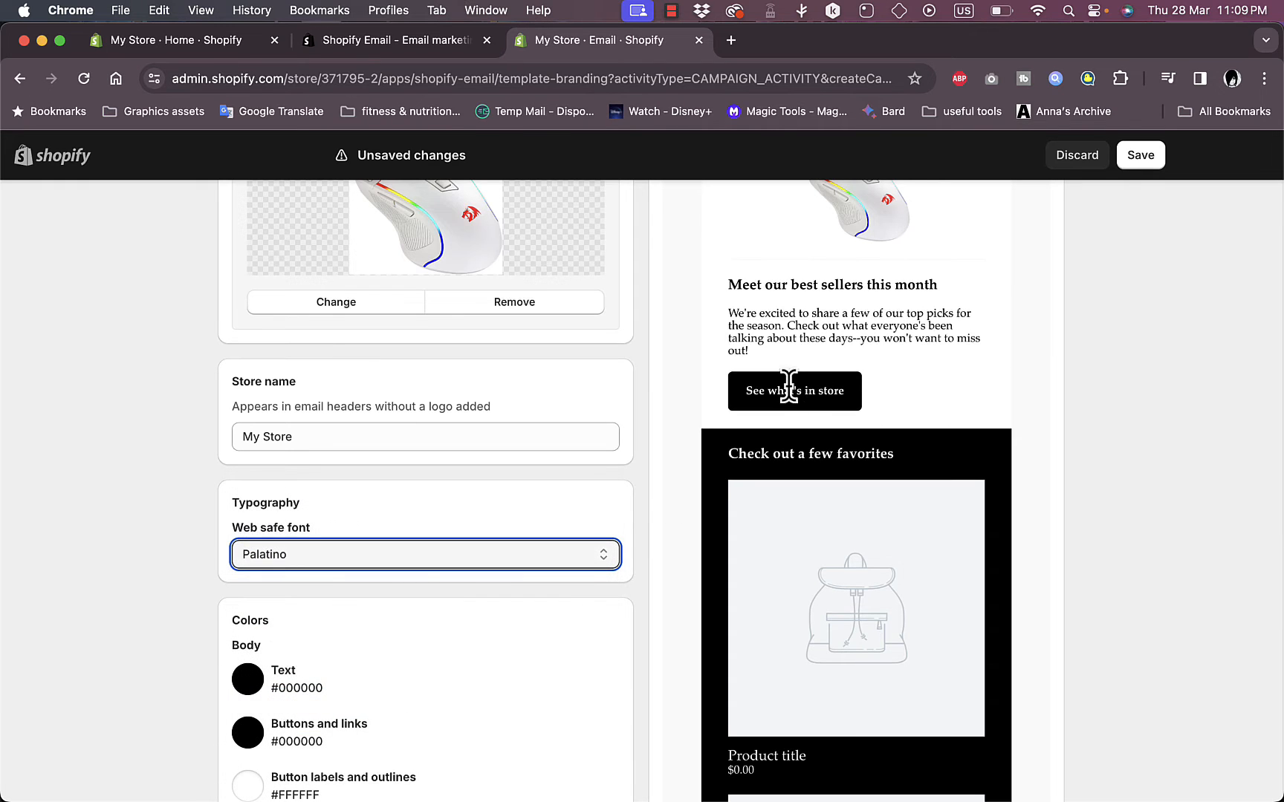
{"action": "scroll", "coordinate": [420, 678], "scroll_direction": "down", "scroll_amount": 2}
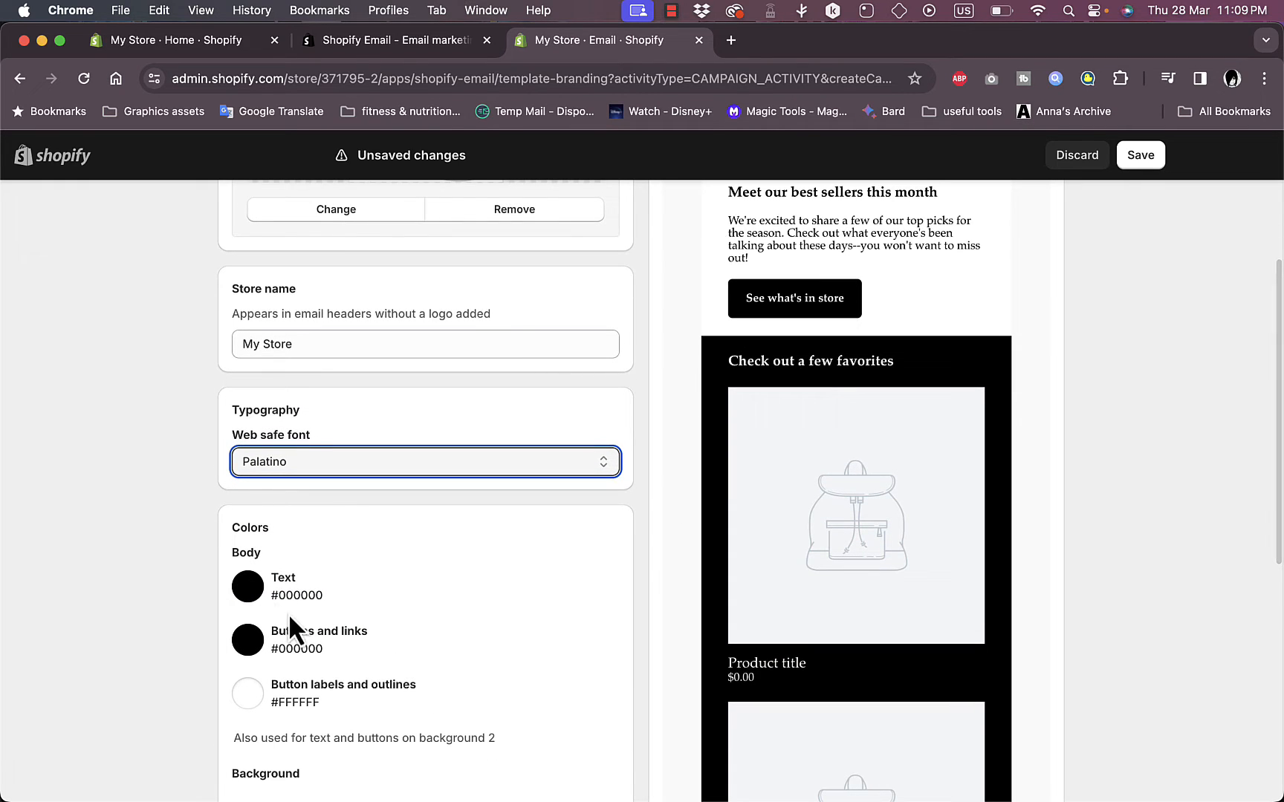
{"action": "left_click", "coordinate": [251, 590]}
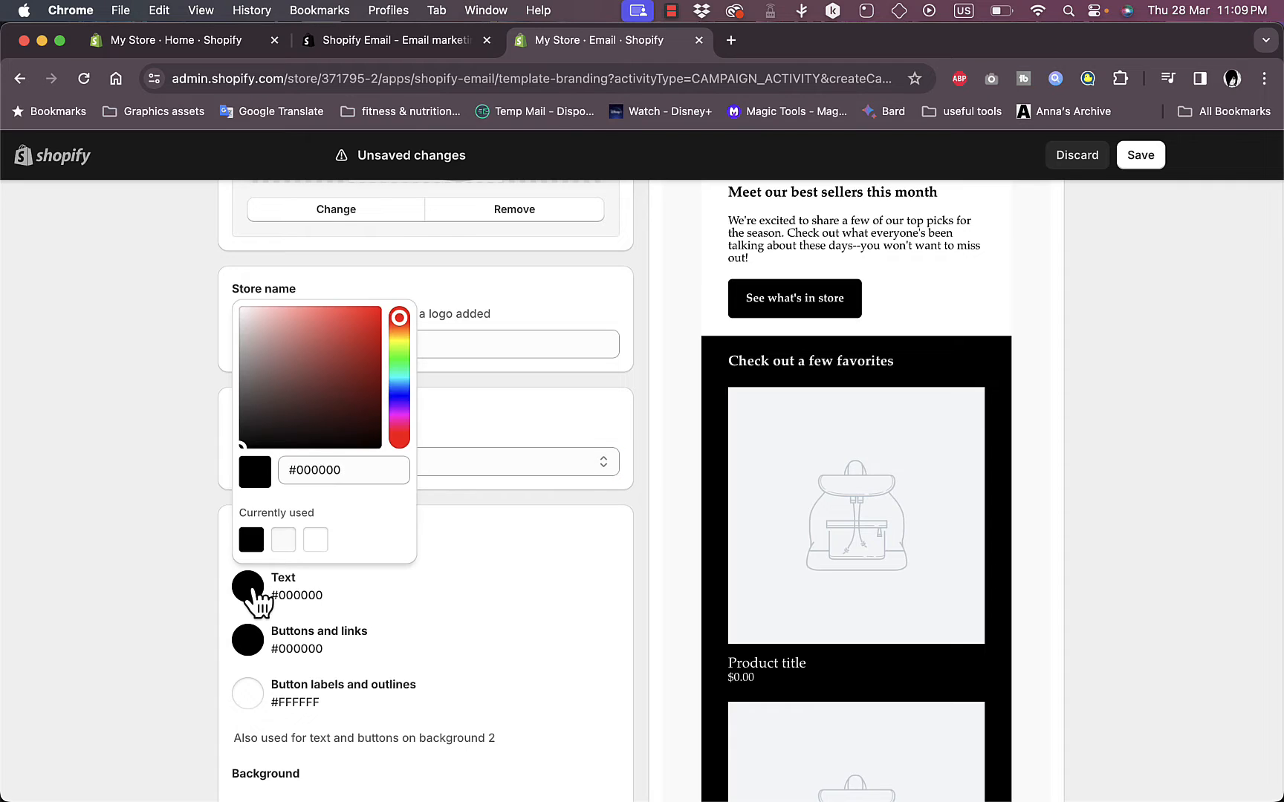
{"action": "left_click", "coordinate": [400, 394]}
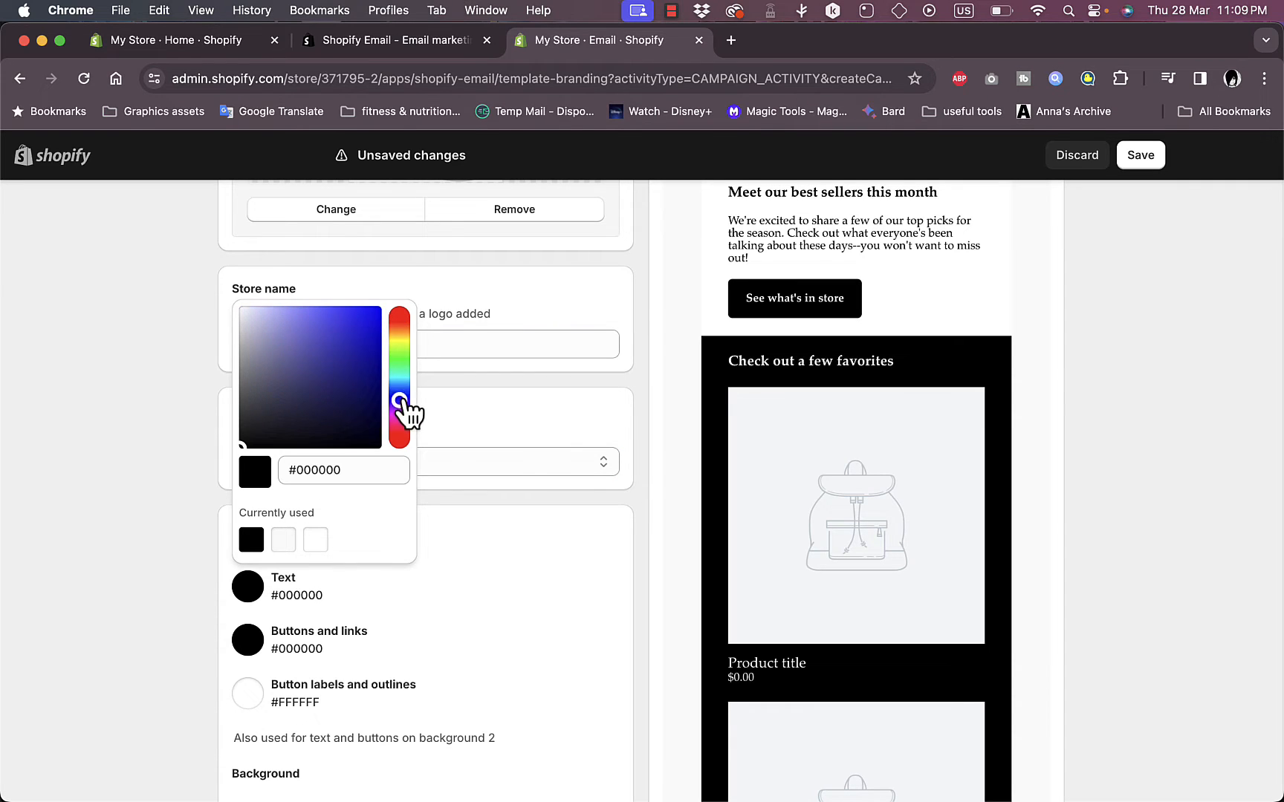
{"action": "left_click", "coordinate": [363, 278]}
{"action": "left_click", "coordinate": [362, 250]}
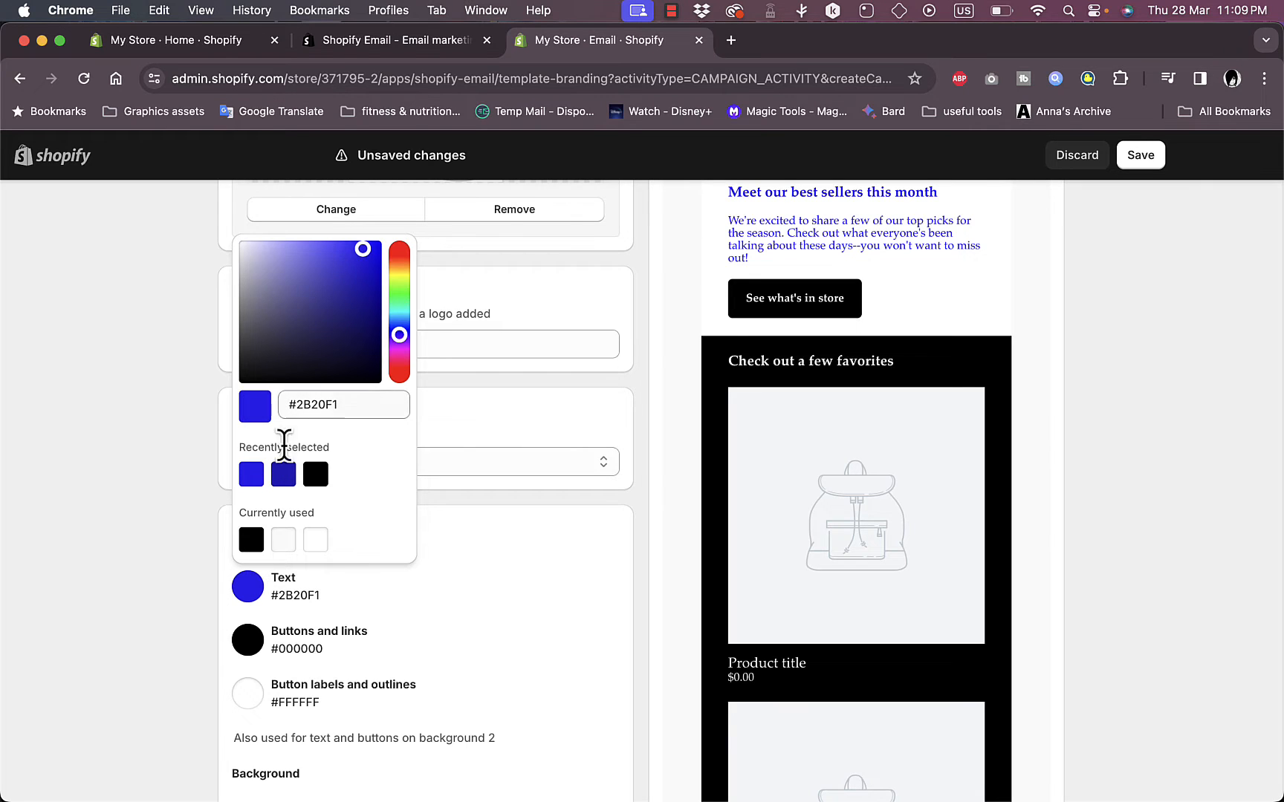
Step: Set the body's buttons and links color to red #FF0000
{"action": "left_click", "coordinate": [249, 643]}
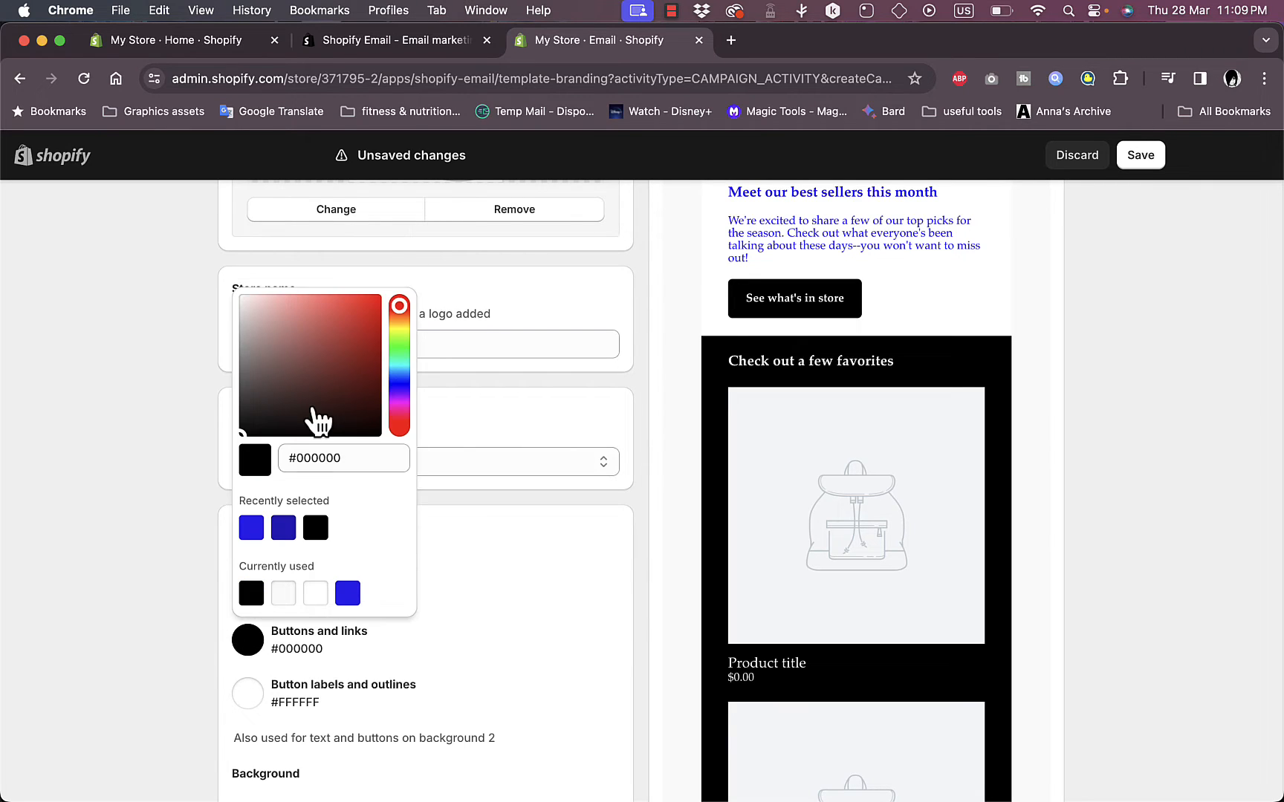
{"action": "left_click", "coordinate": [366, 300]}
{"action": "left_click_drag", "start_coordinate": [367, 301], "coordinate": [394, 307]}
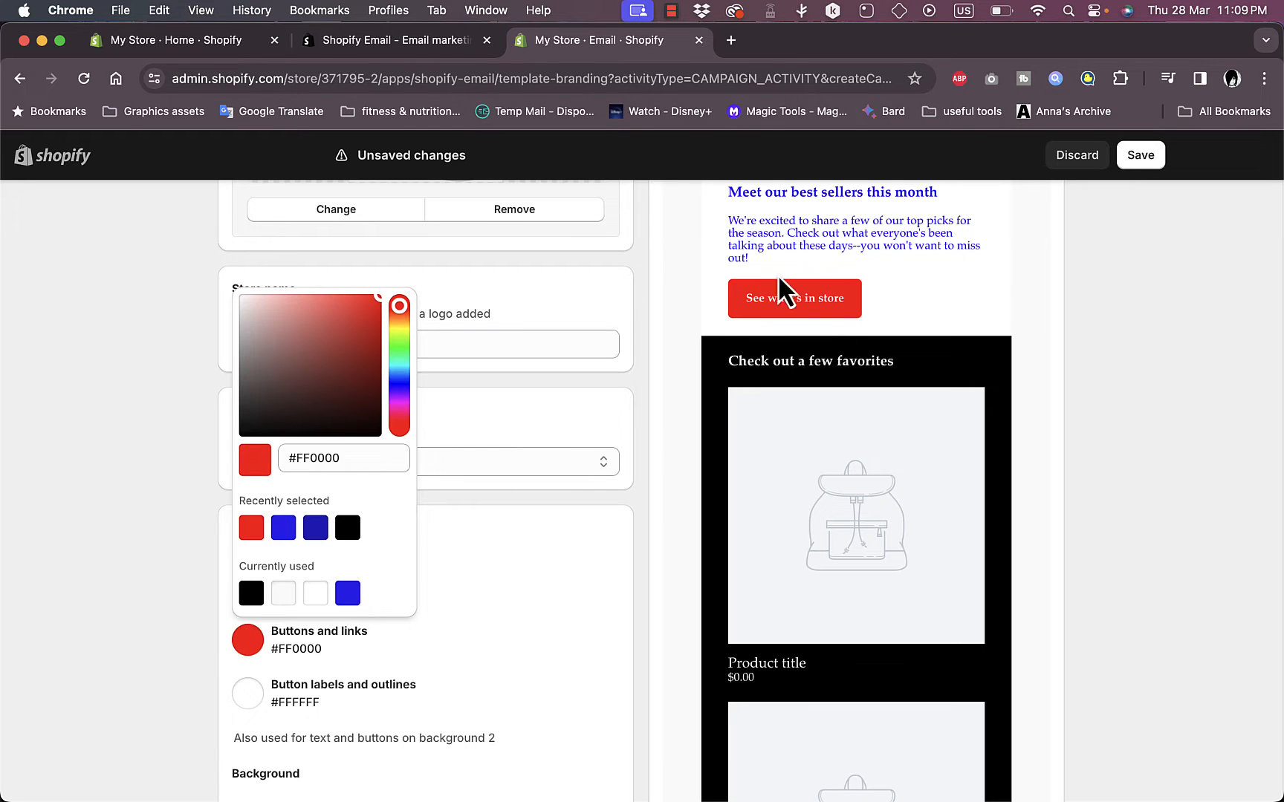
{"action": "left_click", "coordinate": [555, 505]}
Step: Set the button labels and outlines color to yellow-green #E1FF00
{"action": "scroll", "coordinate": [527, 499], "scroll_direction": "down", "scroll_amount": 3}
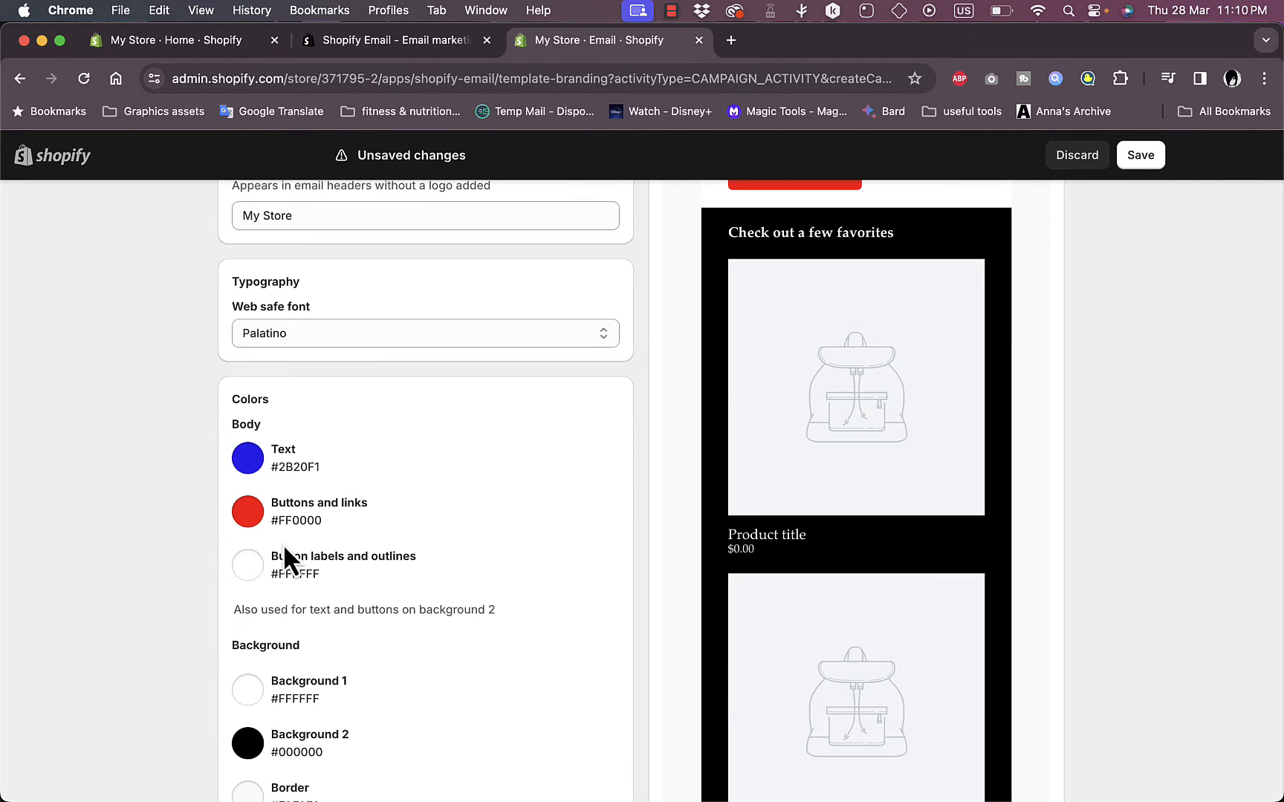
{"action": "left_click", "coordinate": [247, 566]}
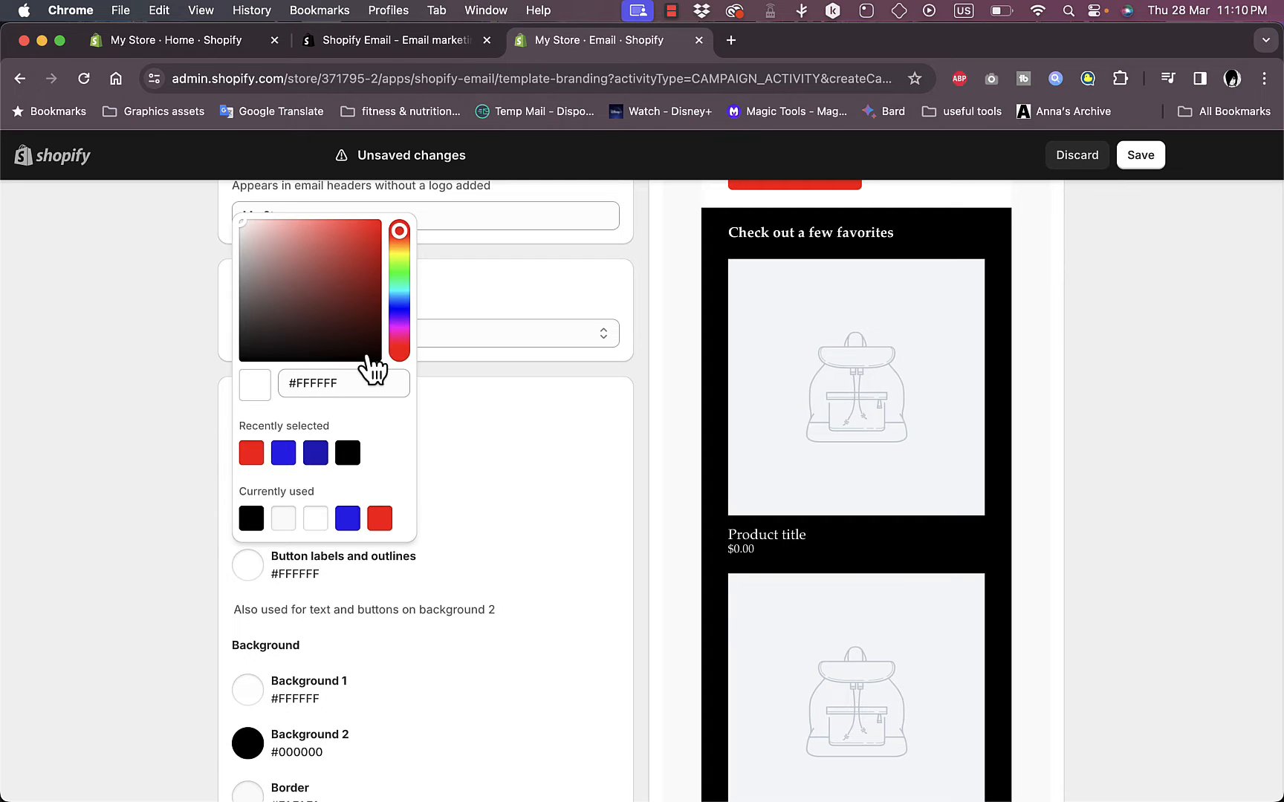
{"action": "left_click_drag", "start_coordinate": [396, 292], "coordinate": [396, 254]}
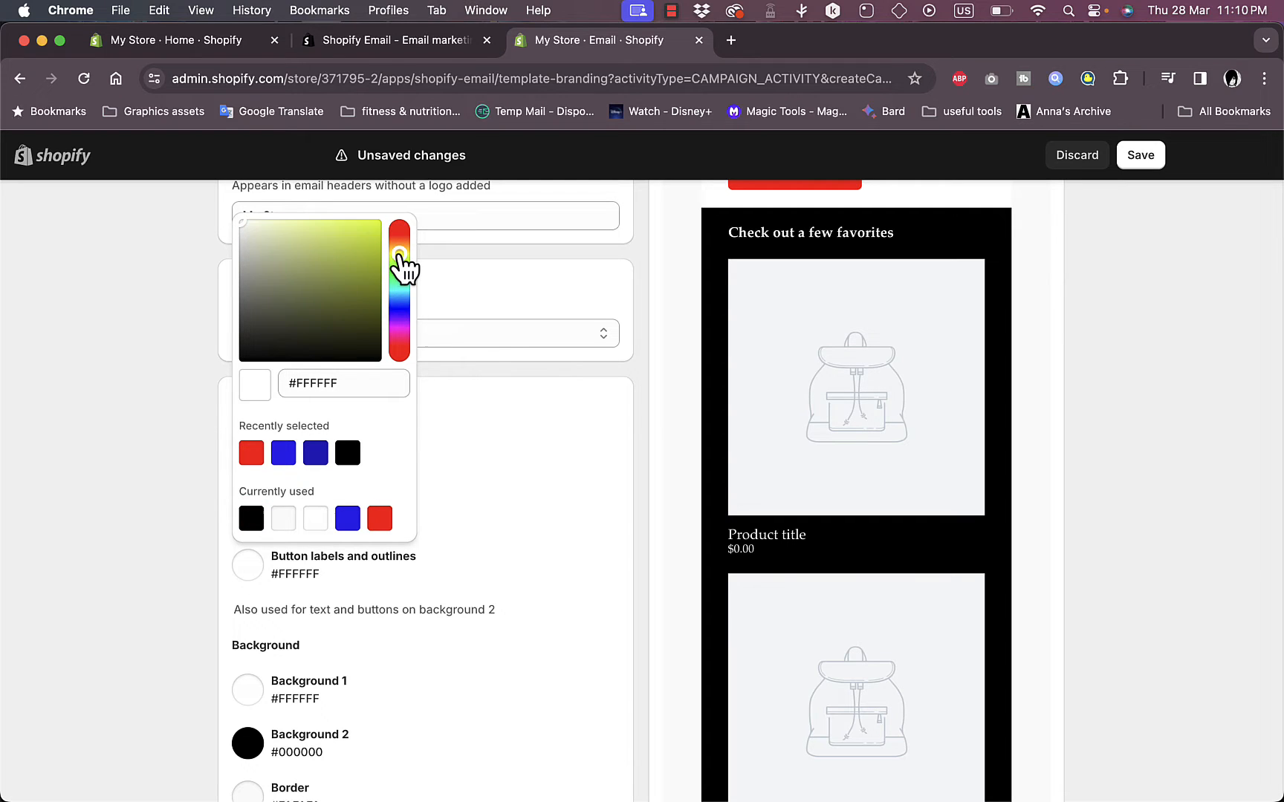
{"action": "left_click", "coordinate": [316, 228]}
{"action": "left_click_drag", "start_coordinate": [325, 228], "coordinate": [396, 235]}
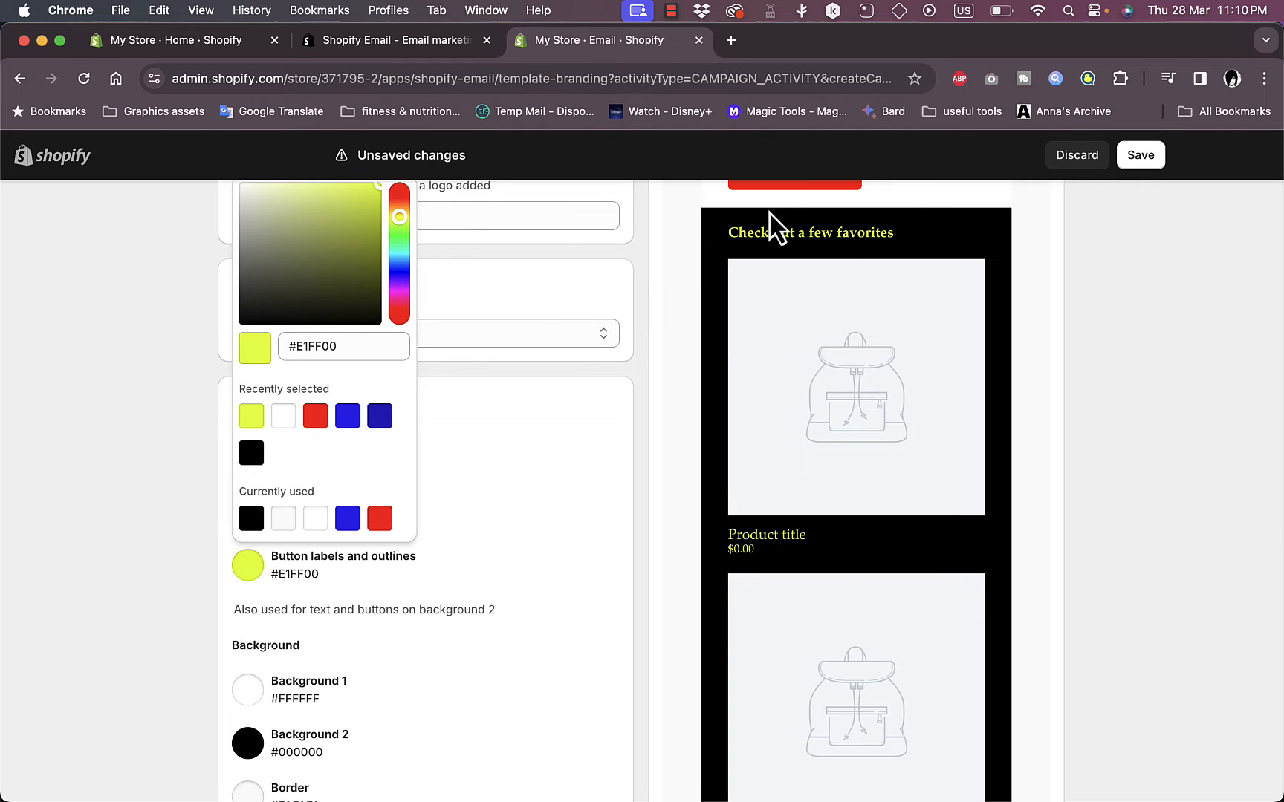
{"action": "left_click", "coordinate": [592, 437]}
Step: Set the template's Background 1 color to green #2AC615
{"action": "scroll", "coordinate": [545, 608], "scroll_direction": "down", "scroll_amount": 3}
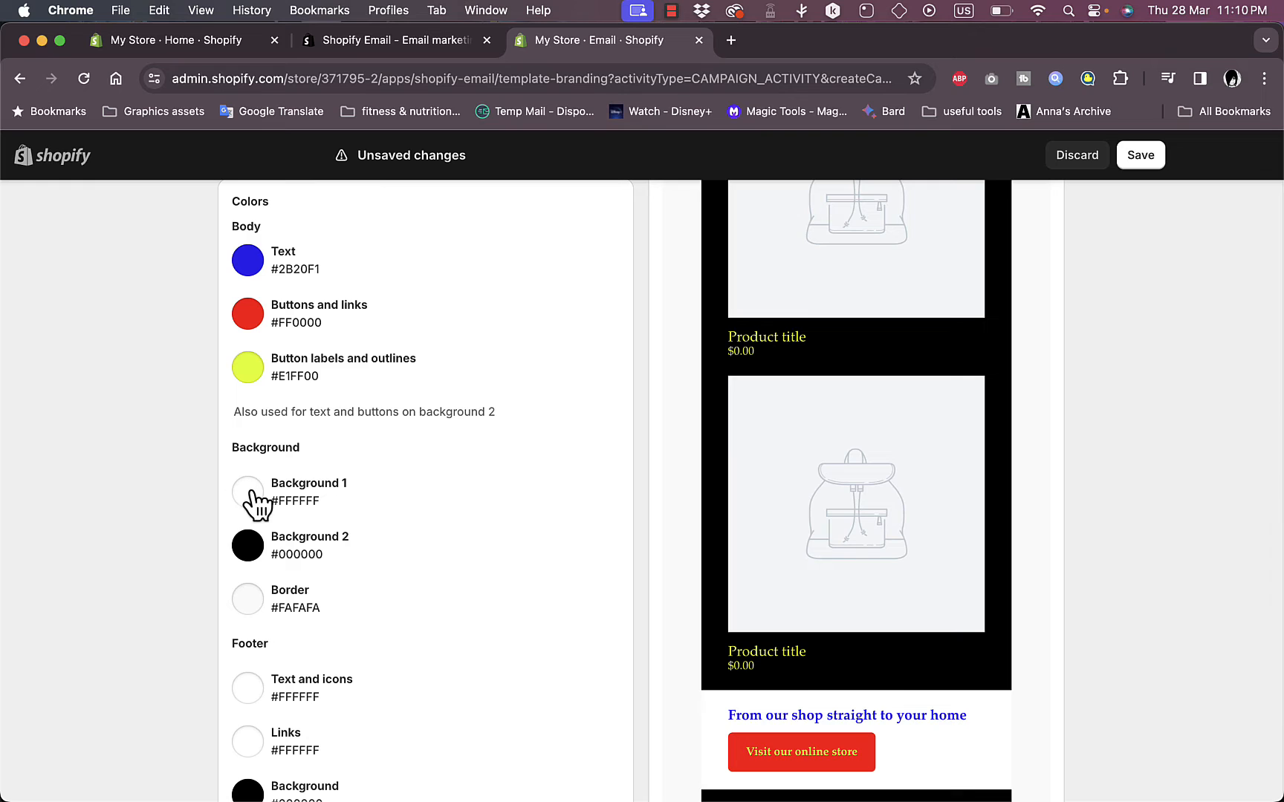
{"action": "left_click", "coordinate": [256, 502]}
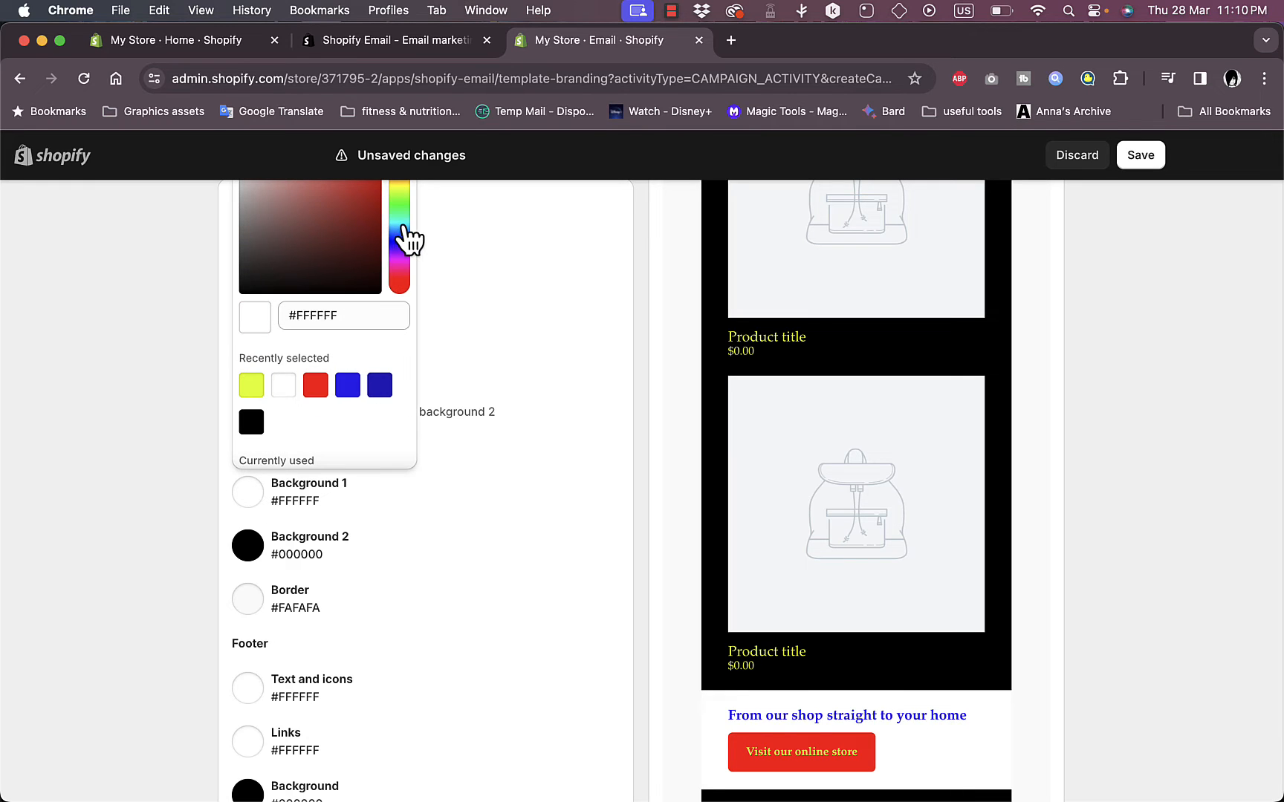
{"action": "left_click_drag", "start_coordinate": [402, 226], "coordinate": [400, 201]}
{"action": "left_click", "coordinate": [360, 189]}
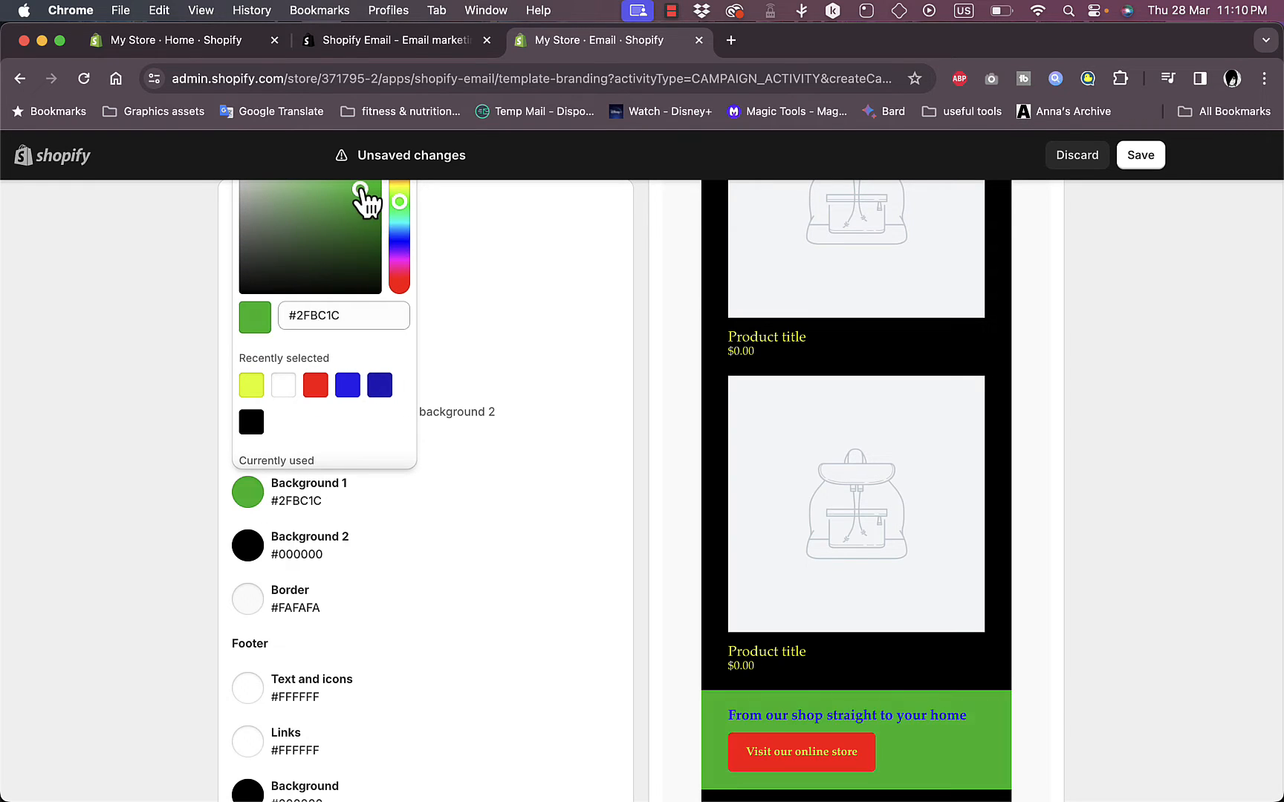
{"action": "left_click", "coordinate": [366, 183]}
{"action": "scroll", "coordinate": [782, 568], "scroll_direction": "down", "scroll_amount": 2}
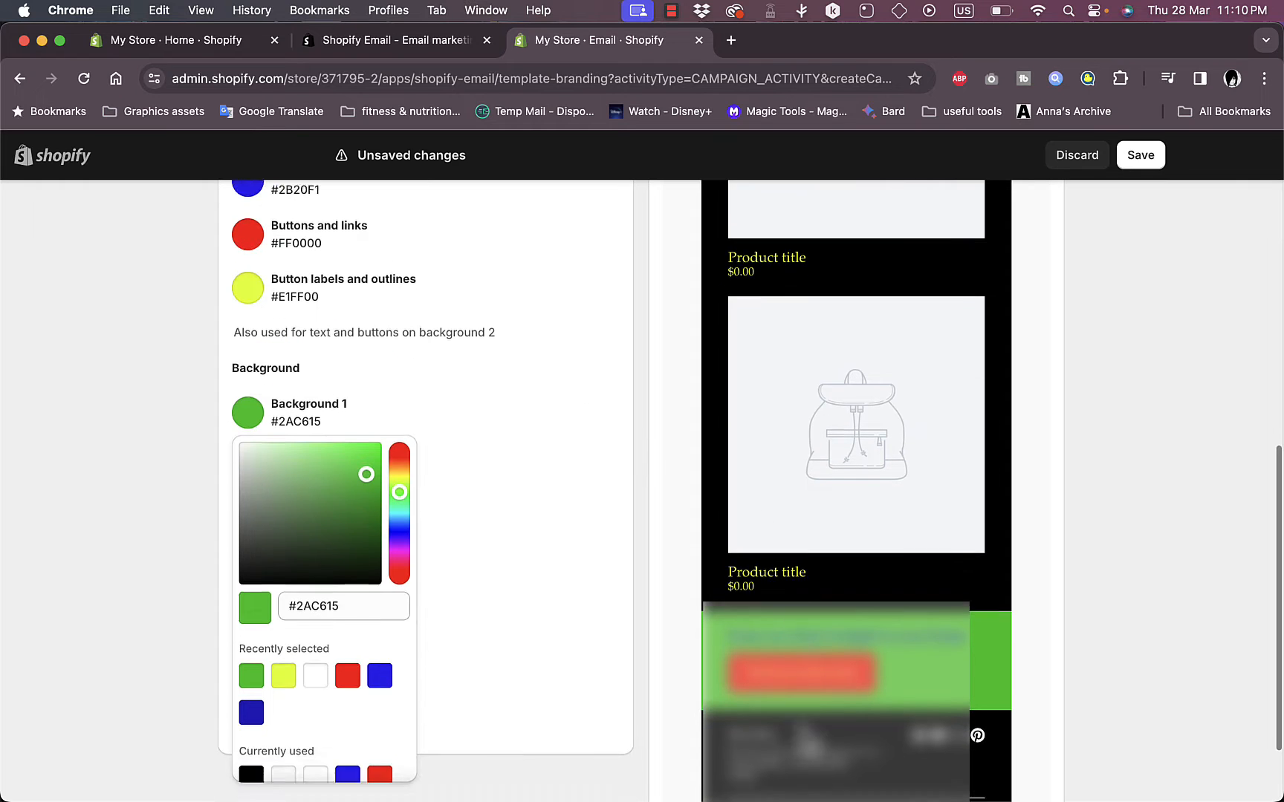
Step: Set the template's Background 2 color to orange #FAB300
{"action": "scroll", "coordinate": [782, 568], "scroll_direction": "down", "scroll_amount": 1}
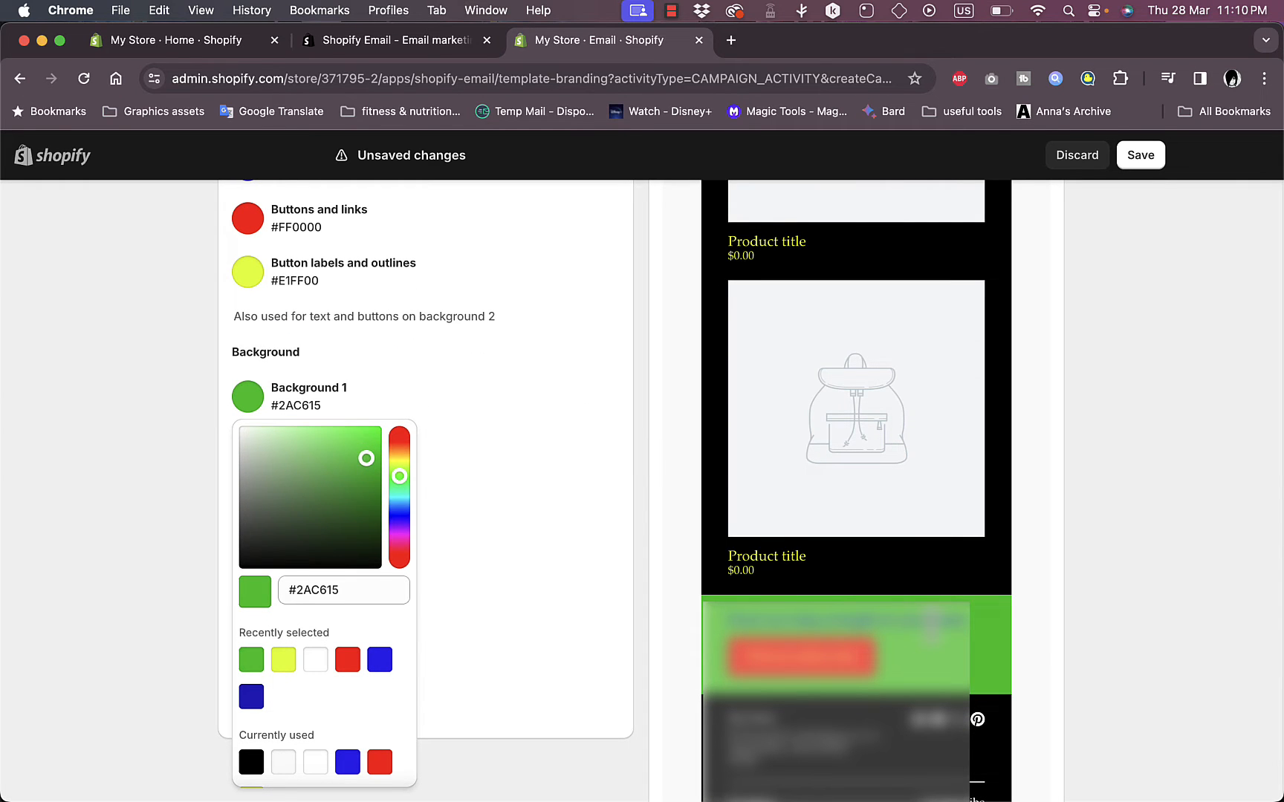
{"action": "scroll", "coordinate": [932, 618], "scroll_direction": "up", "scroll_amount": 7}
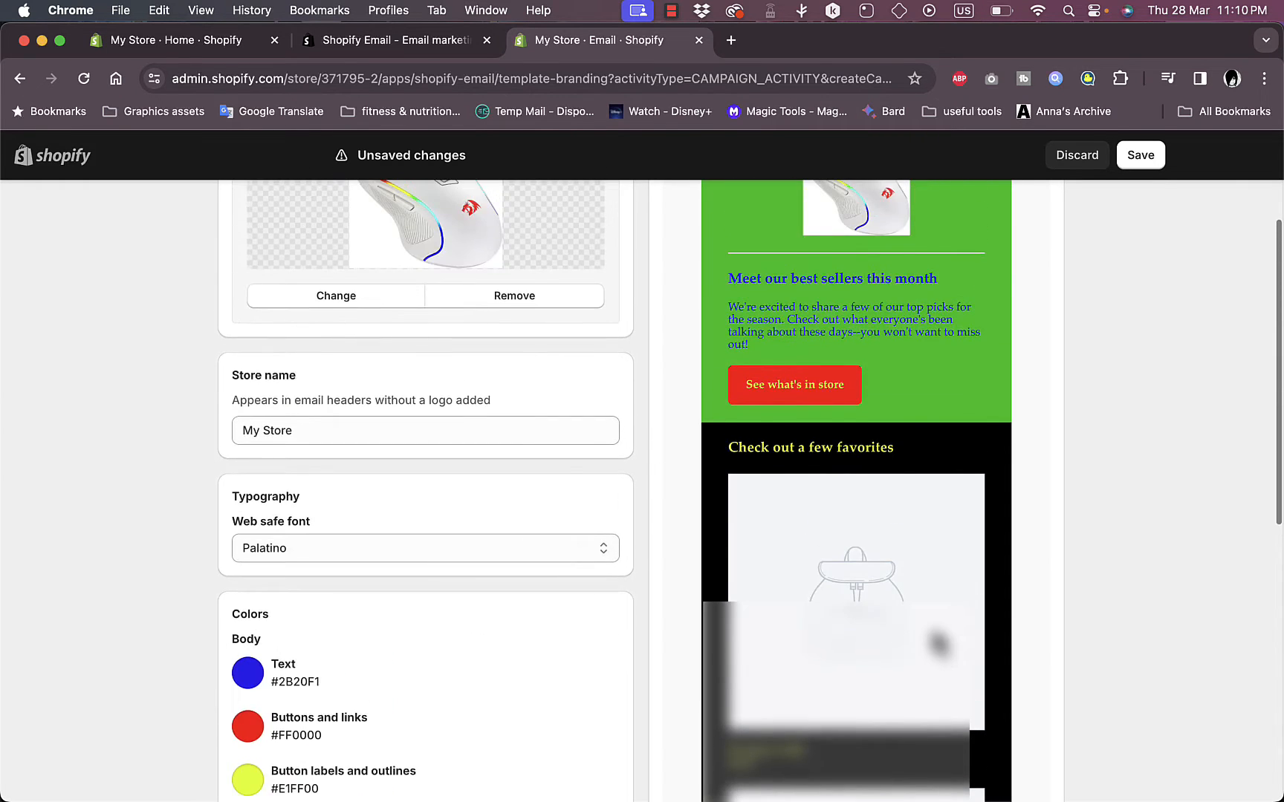
{"action": "scroll", "coordinate": [938, 644], "scroll_direction": "up", "scroll_amount": 3}
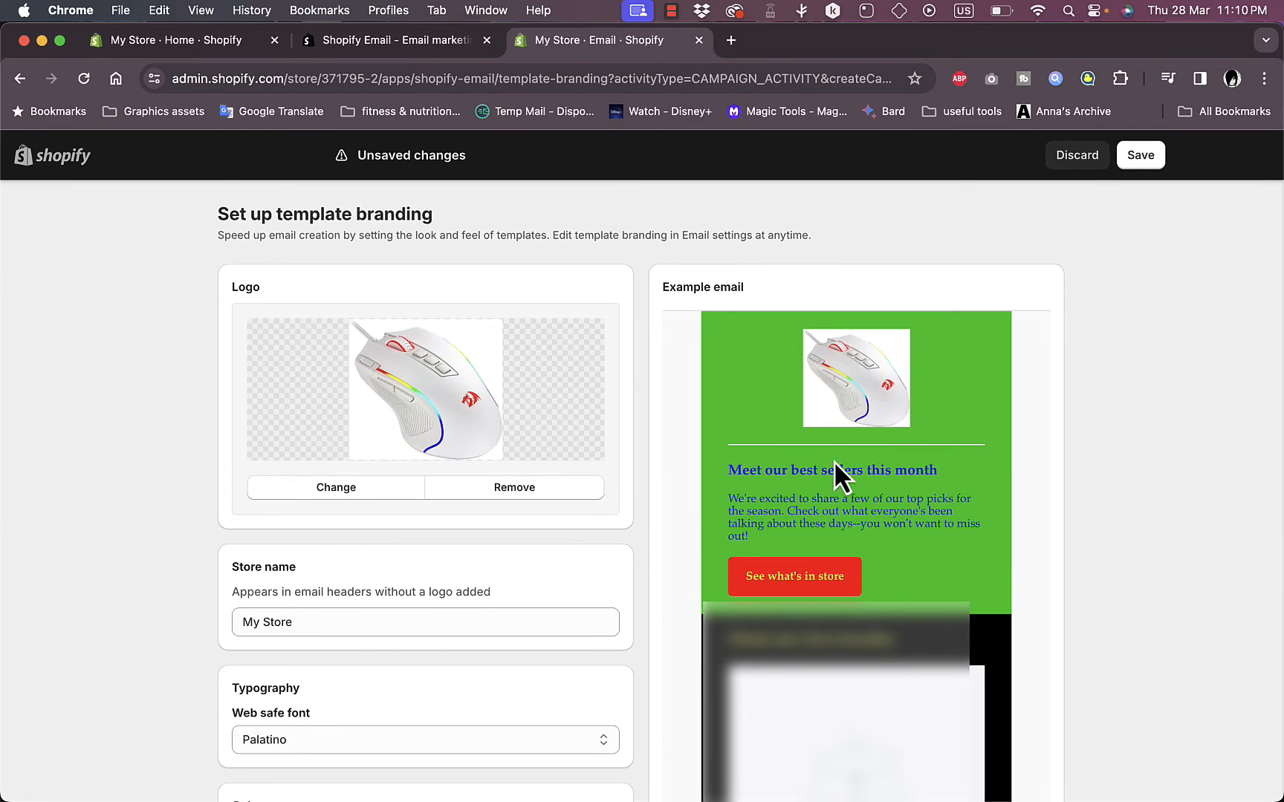
{"action": "scroll", "coordinate": [834, 460], "scroll_direction": "down", "scroll_amount": 9}
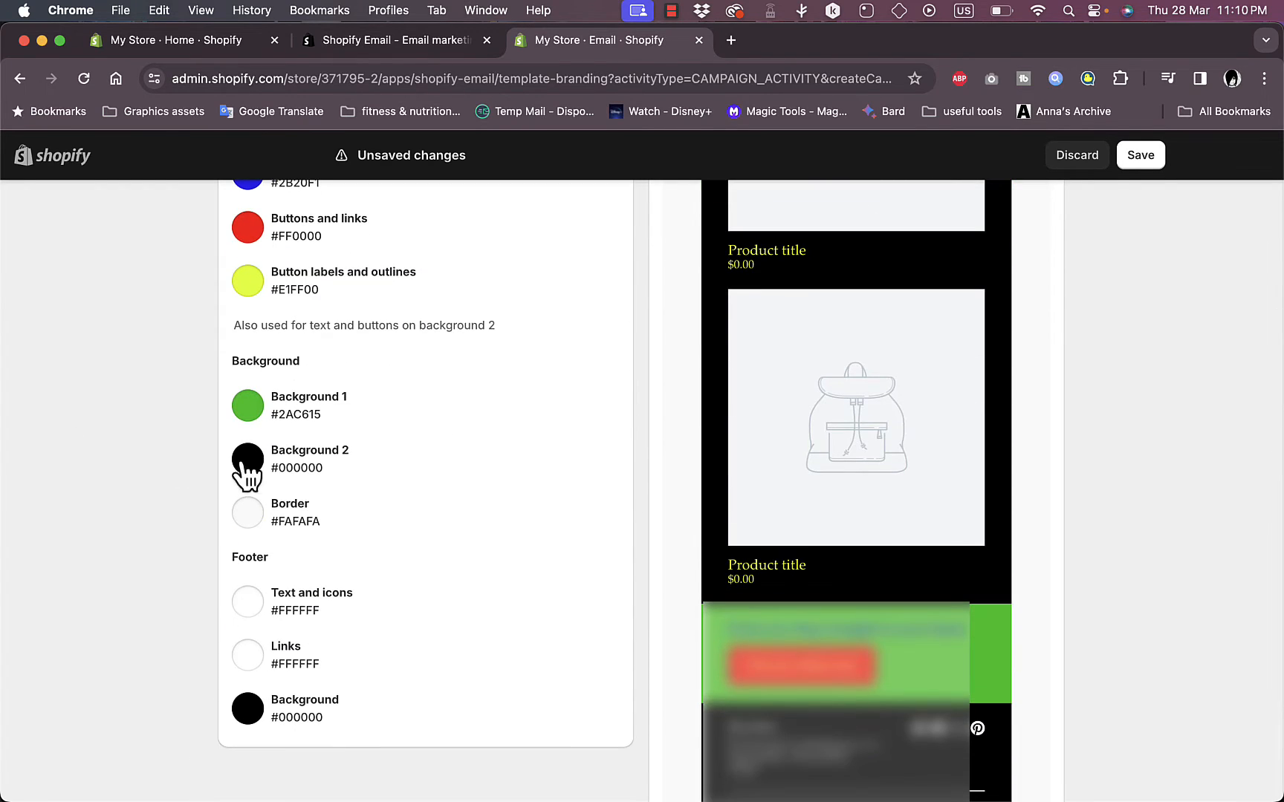
{"action": "left_click", "coordinate": [244, 459]}
{"action": "left_click_drag", "start_coordinate": [402, 524], "coordinate": [381, 492]}
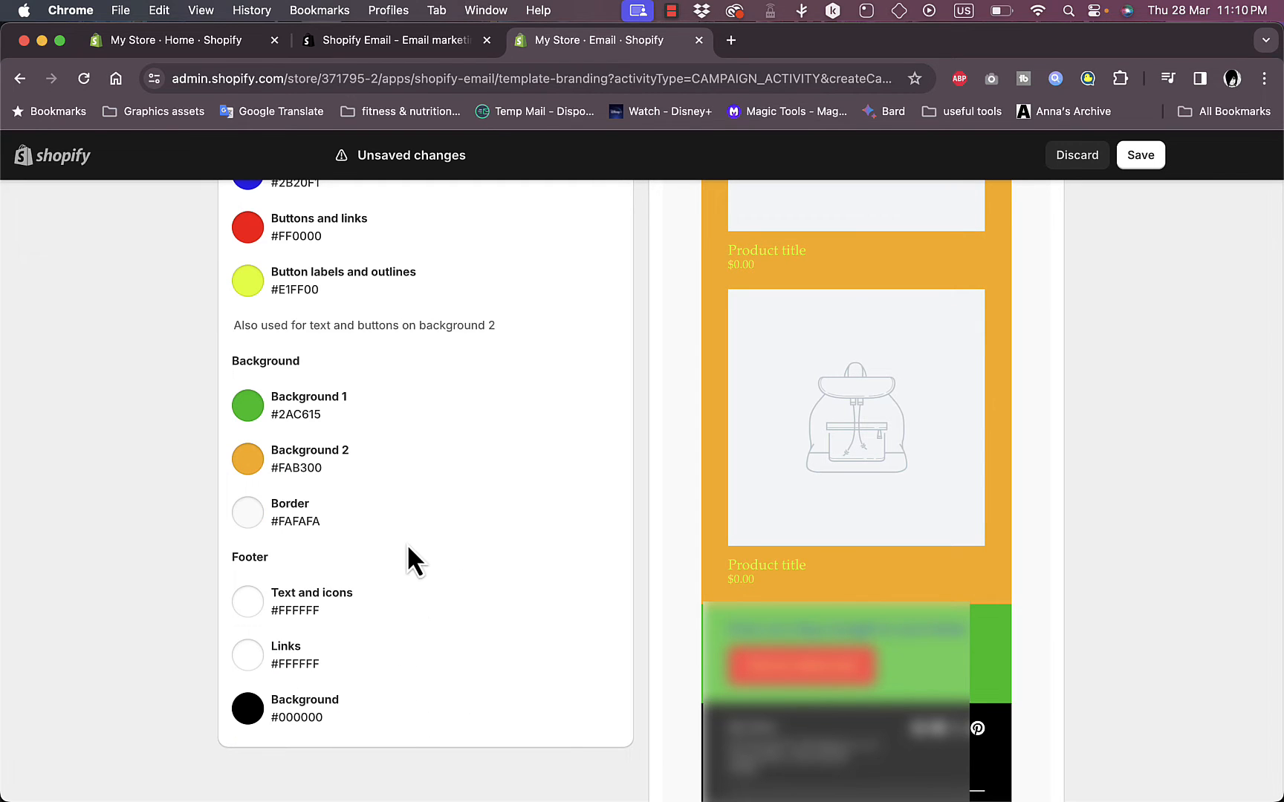
{"action": "scroll", "coordinate": [485, 583], "scroll_direction": "down", "scroll_amount": 3}
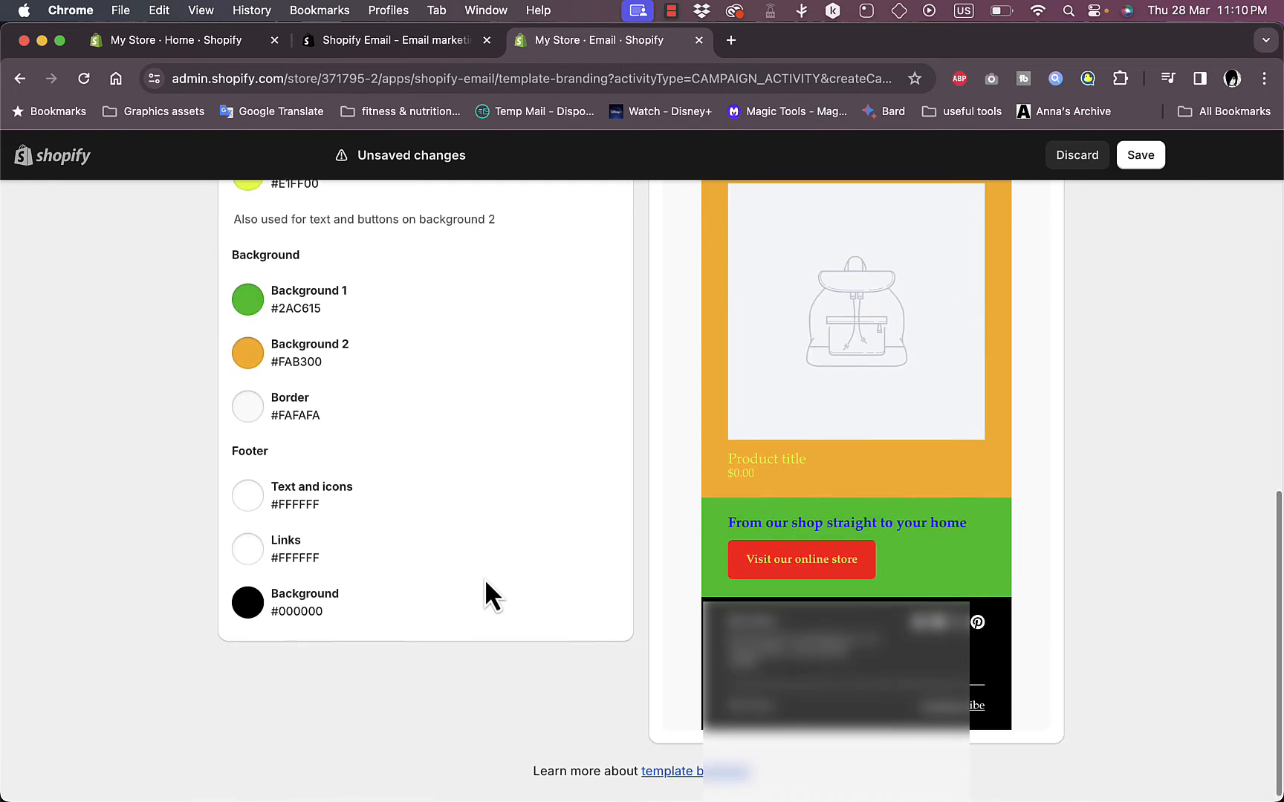
Step: Save the template branding and continue to the template gallery
{"action": "scroll", "coordinate": [485, 583], "scroll_direction": "up", "scroll_amount": 15}
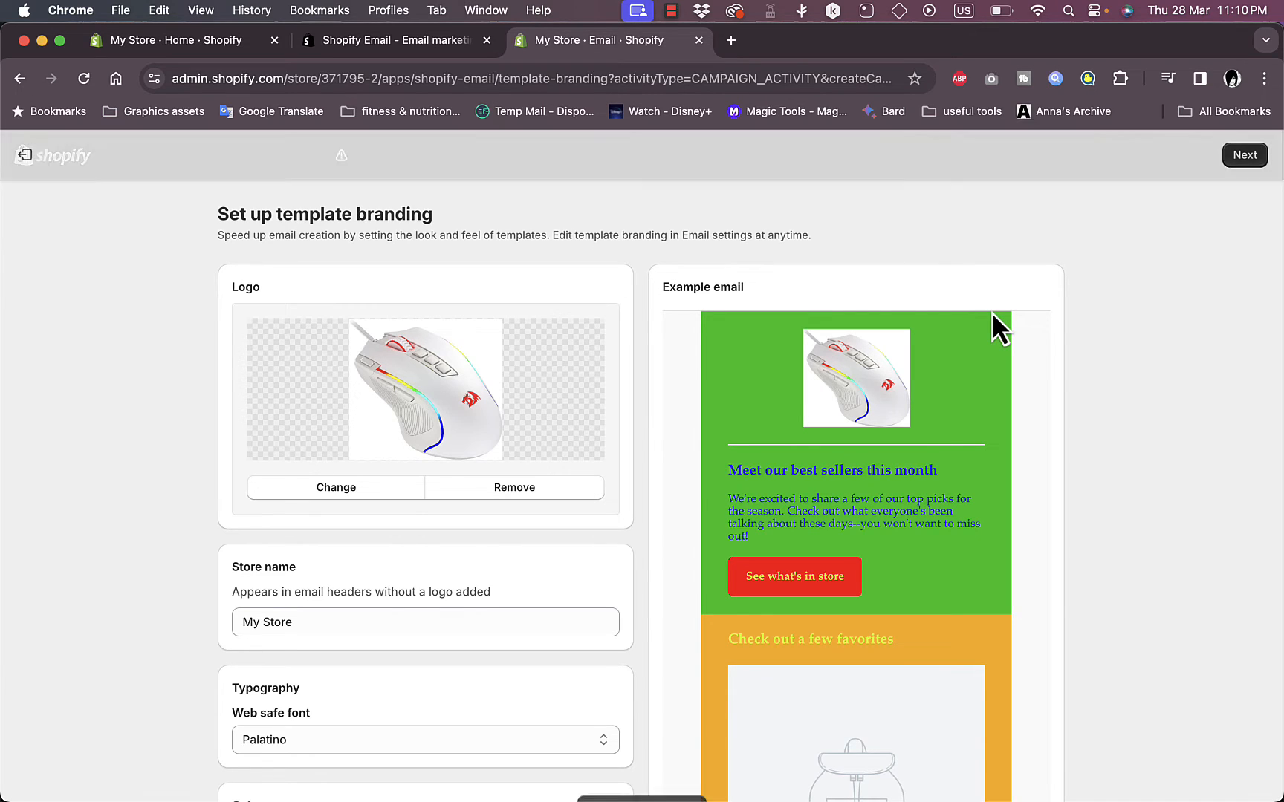
{"action": "scroll", "coordinate": [1066, 322], "scroll_direction": "down", "scroll_amount": 10}
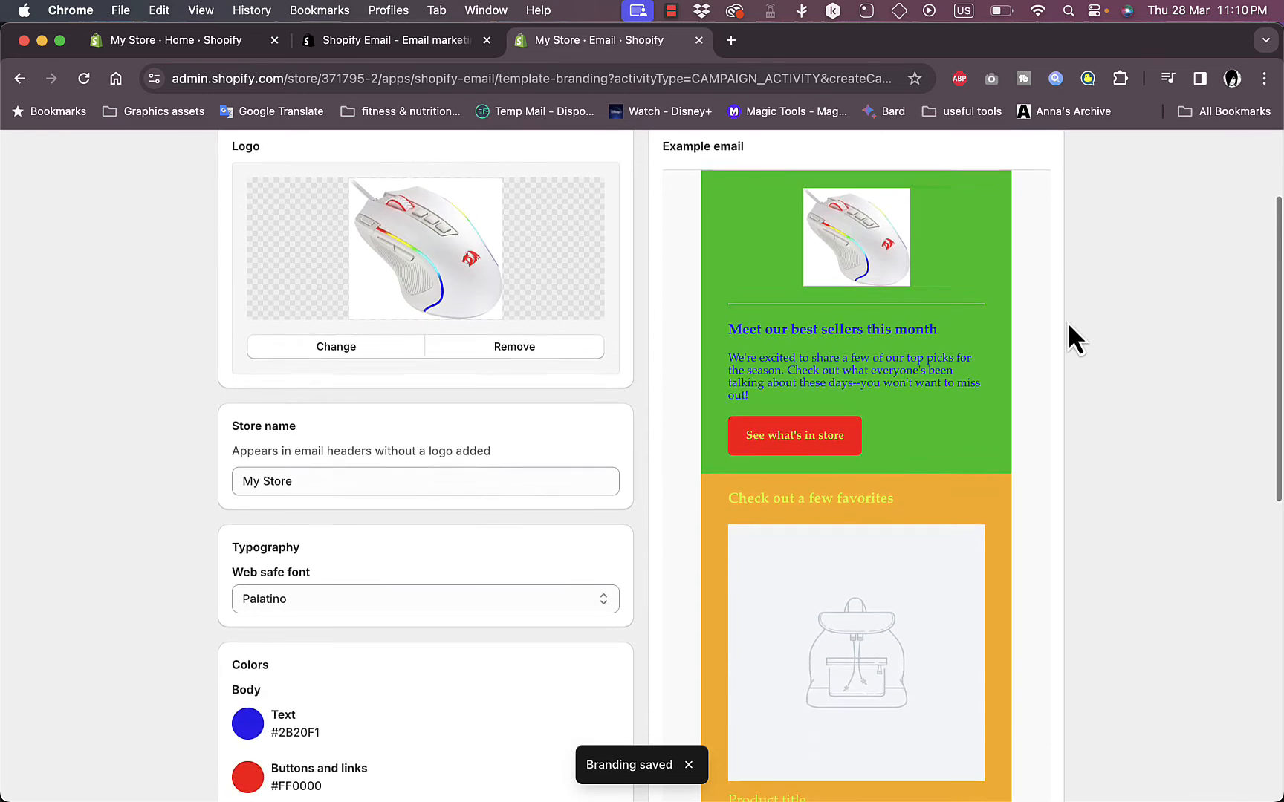
{"action": "scroll", "coordinate": [746, 417], "scroll_direction": "up", "scroll_amount": 10}
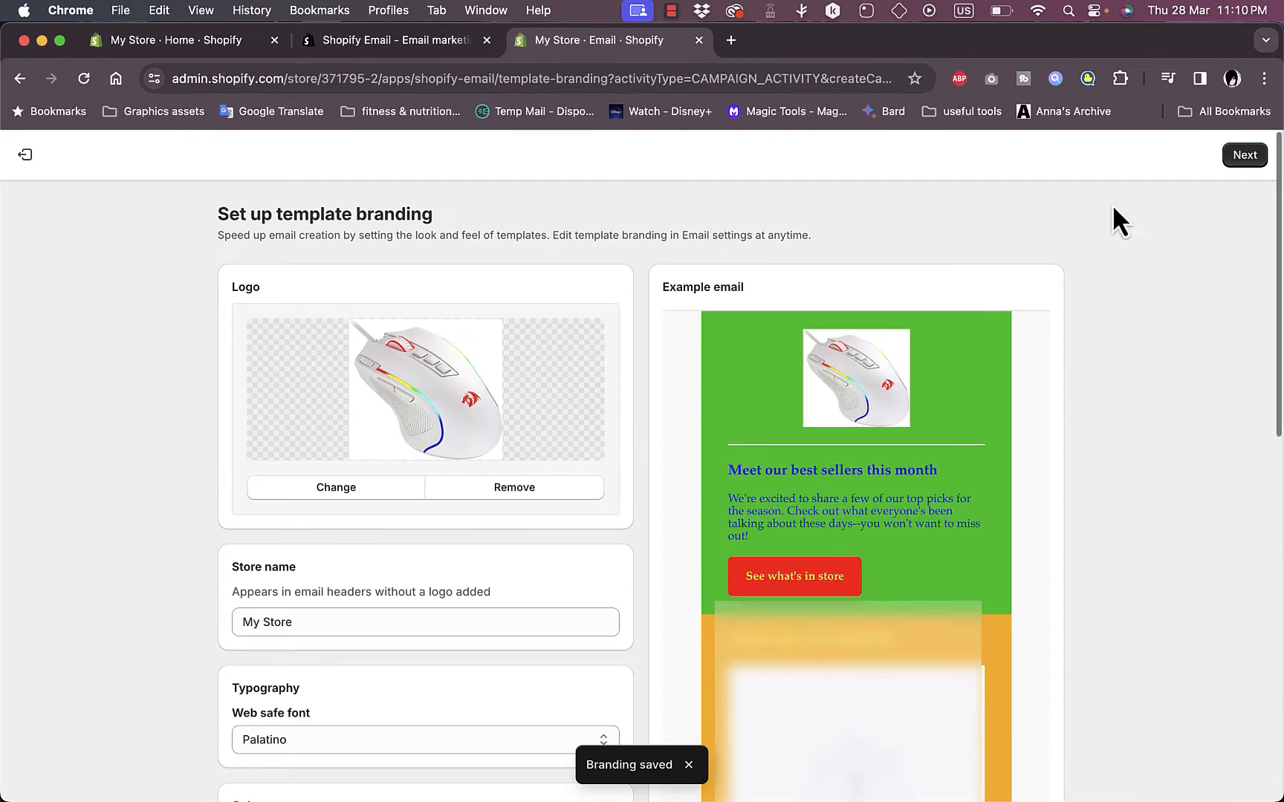
{"action": "left_click", "coordinate": [1242, 154]}
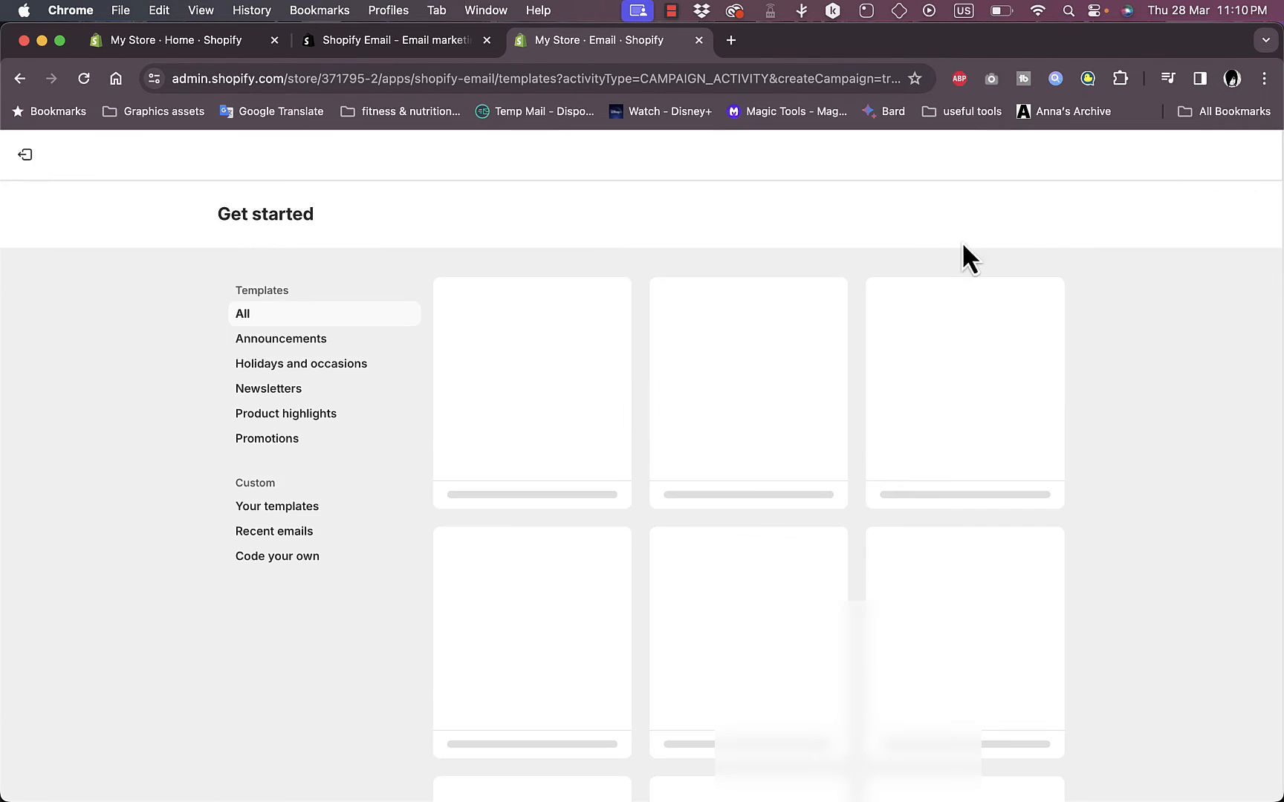
Step: Filter the templates to Product highlights, preview the Gift card template and select it for the email
{"action": "scroll", "coordinate": [640, 455], "scroll_direction": "down", "scroll_amount": 8}
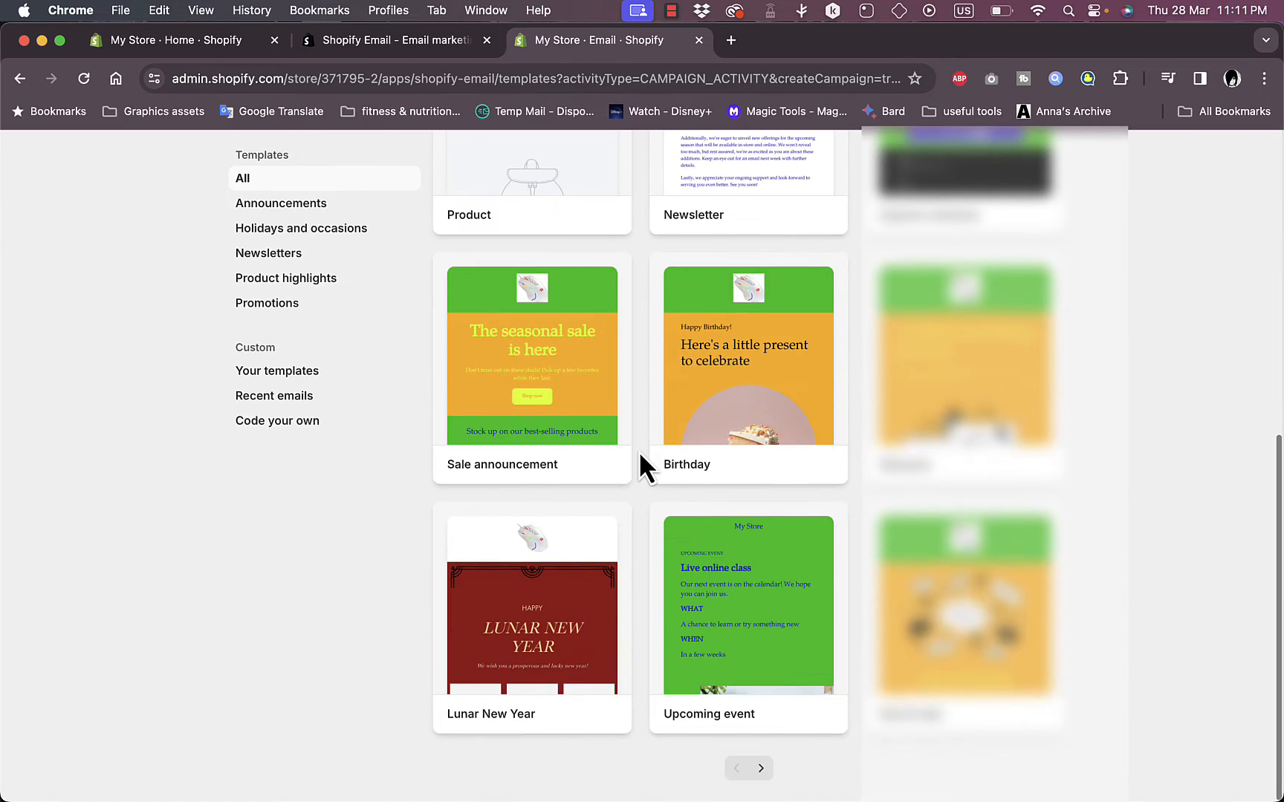
{"action": "scroll", "coordinate": [638, 451], "scroll_direction": "up", "scroll_amount": 8}
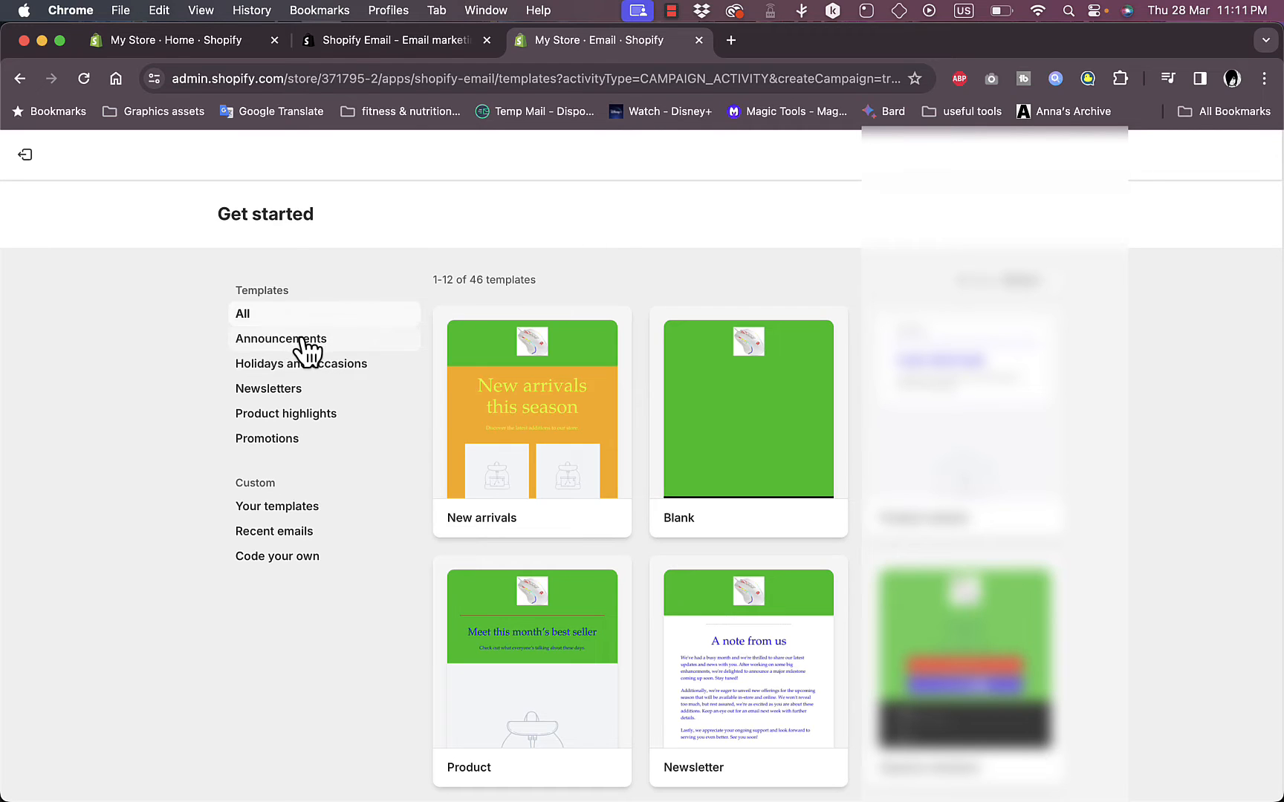
{"action": "left_click", "coordinate": [301, 421]}
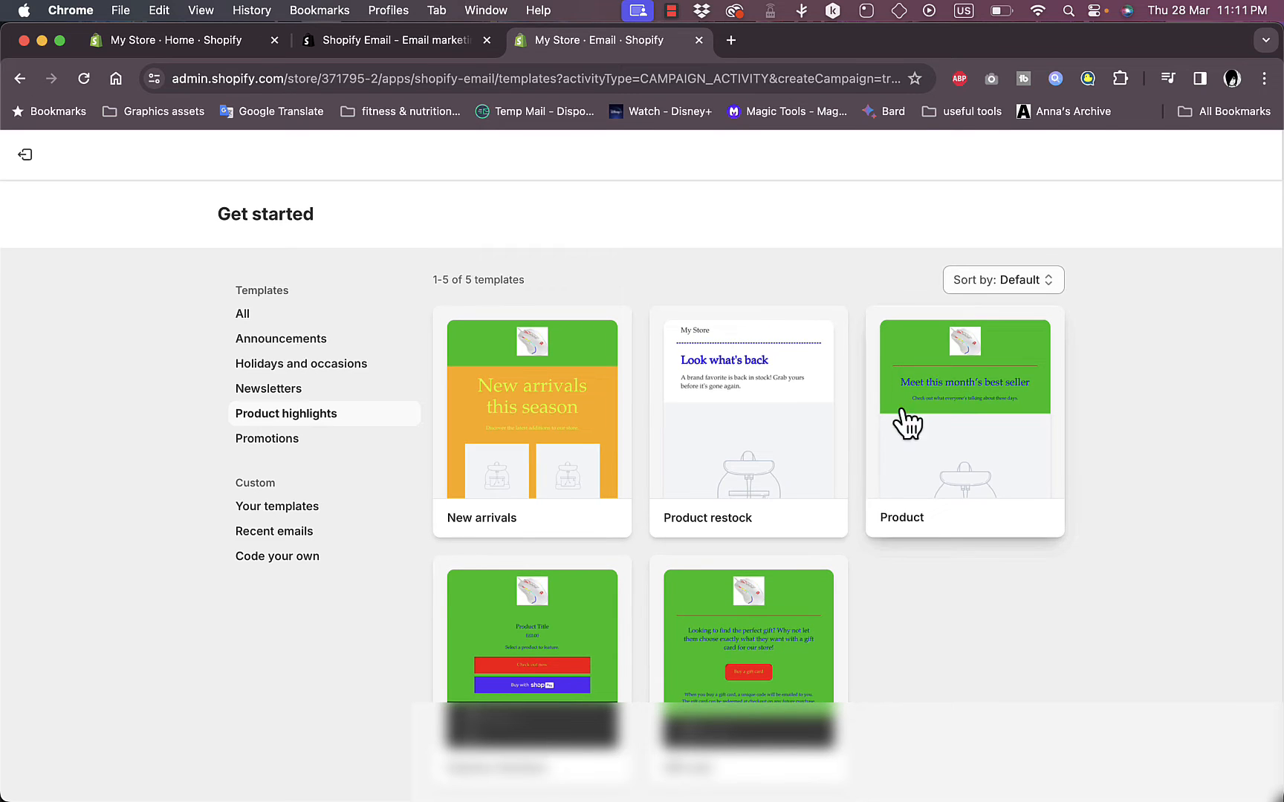
{"action": "left_click", "coordinate": [718, 635]}
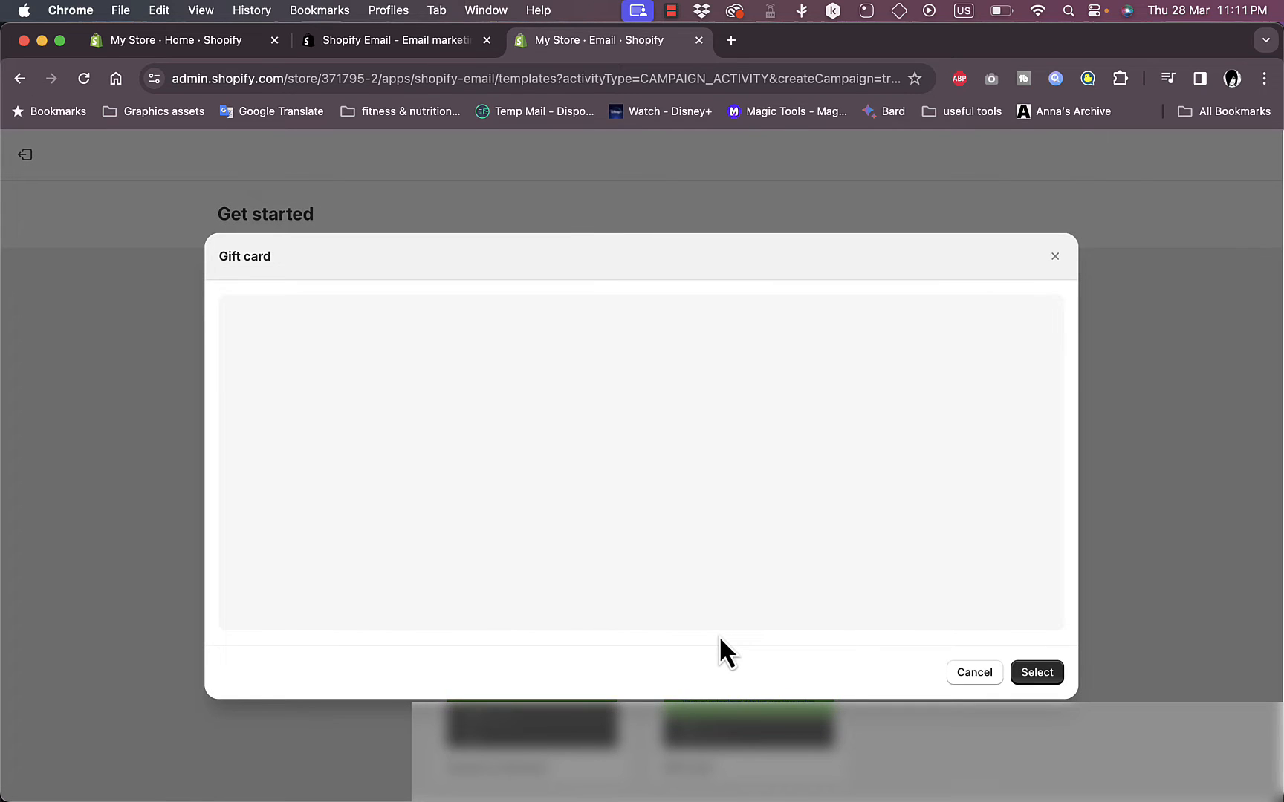
{"action": "scroll", "coordinate": [725, 527], "scroll_direction": "down", "scroll_amount": 5}
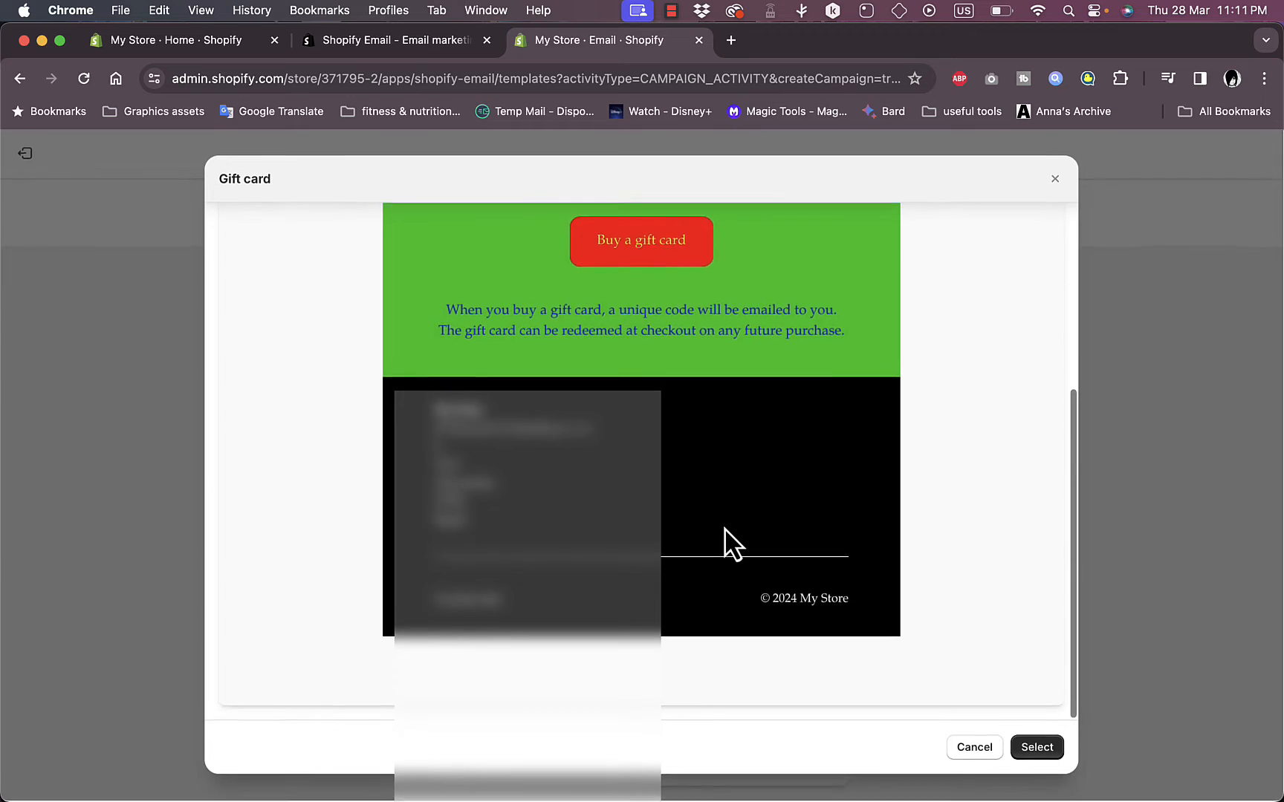
{"action": "scroll", "coordinate": [724, 529], "scroll_direction": "up", "scroll_amount": 5}
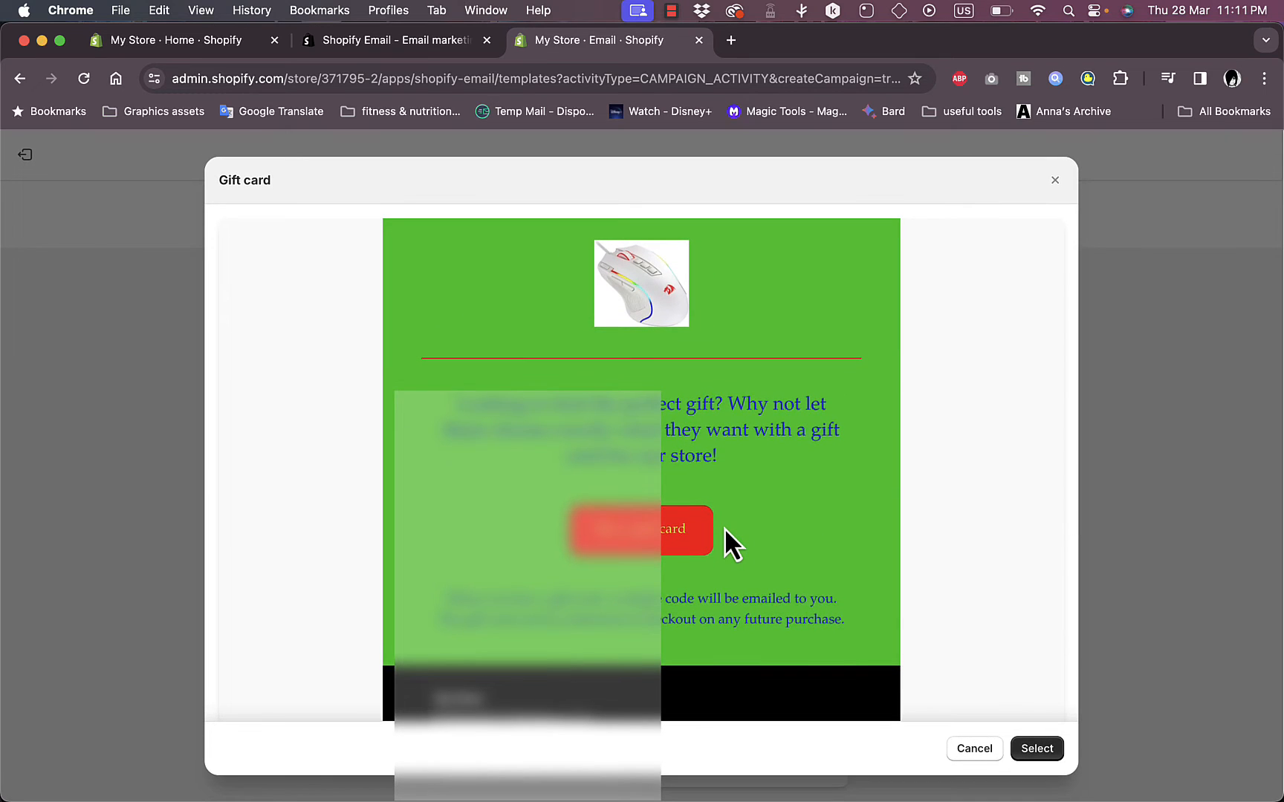
{"action": "scroll", "coordinate": [725, 527], "scroll_direction": "down", "scroll_amount": 5}
{"action": "scroll", "coordinate": [711, 363], "scroll_direction": "up", "scroll_amount": 5}
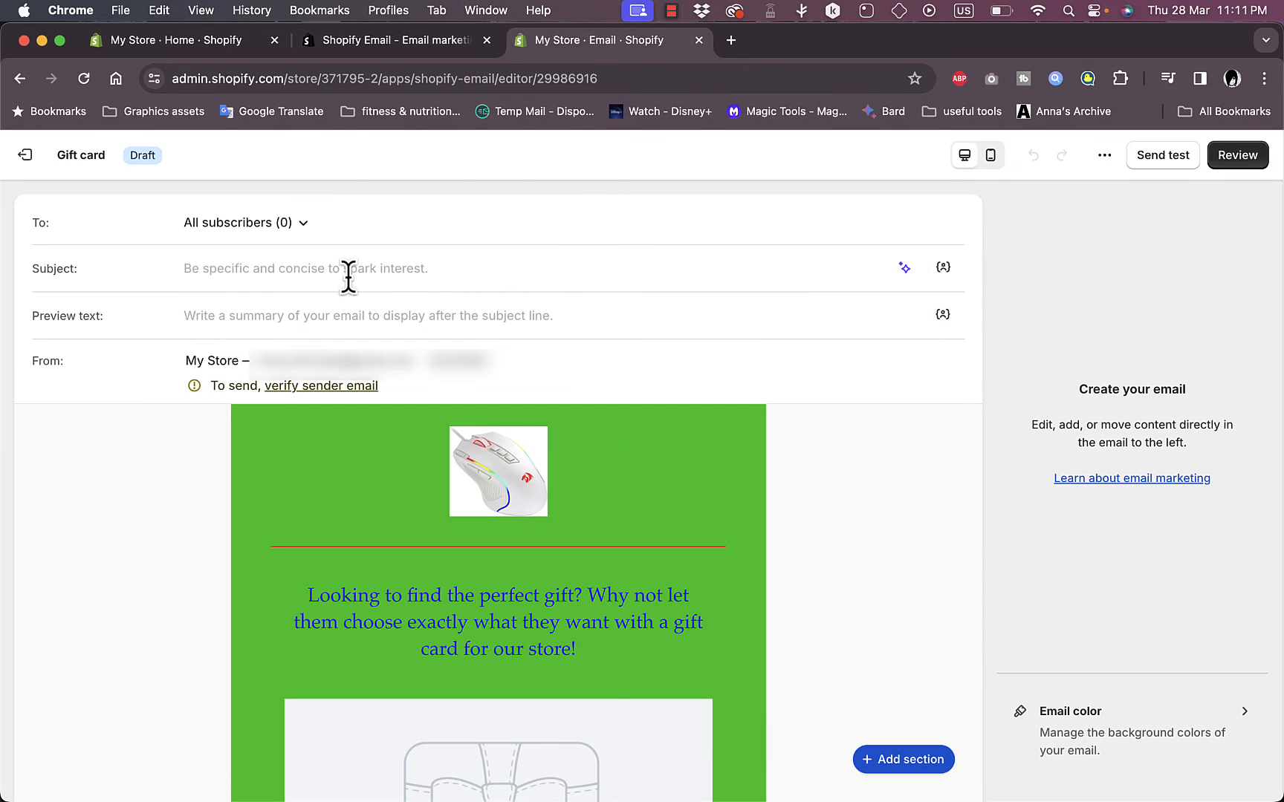
Step: Check the available recipient segments, and set the email's subject to "sale" and its preview text to "big sale"
{"action": "left_click", "coordinate": [298, 223]}
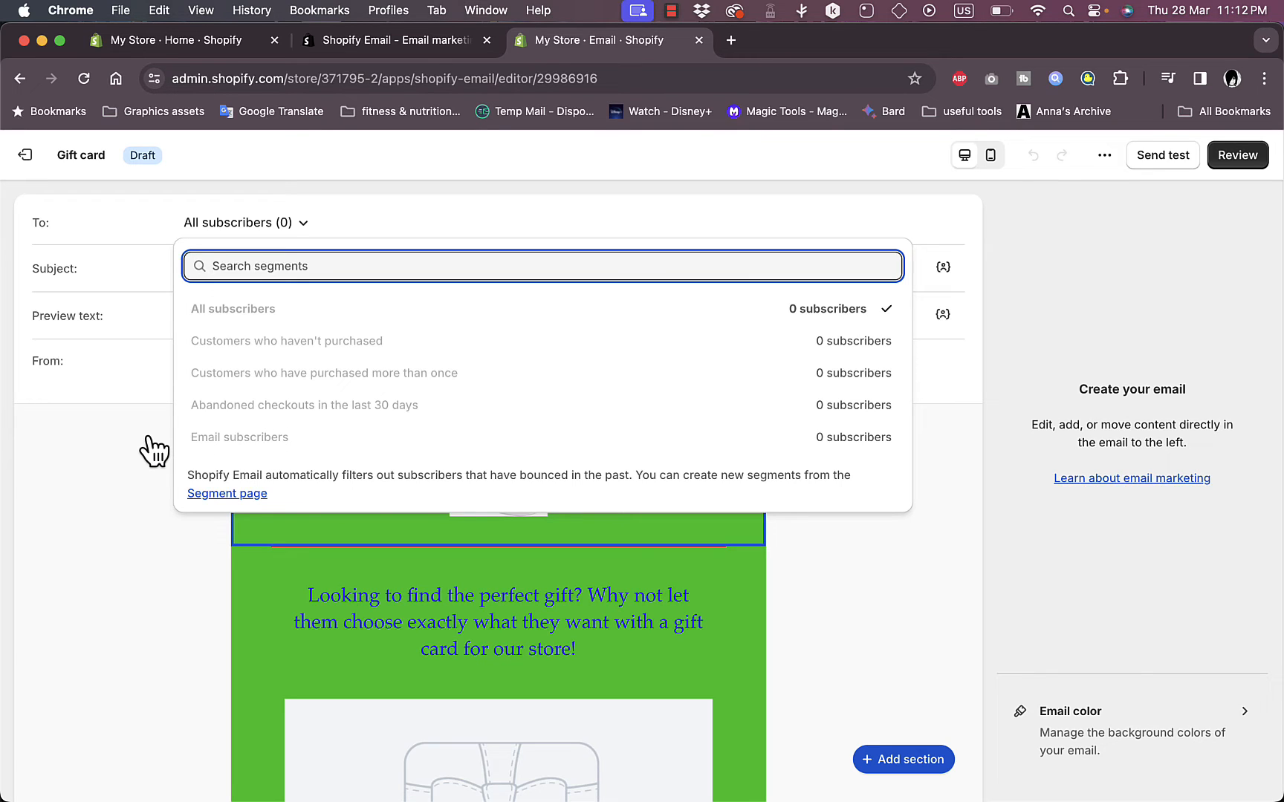
{"action": "left_click", "coordinate": [94, 360]}
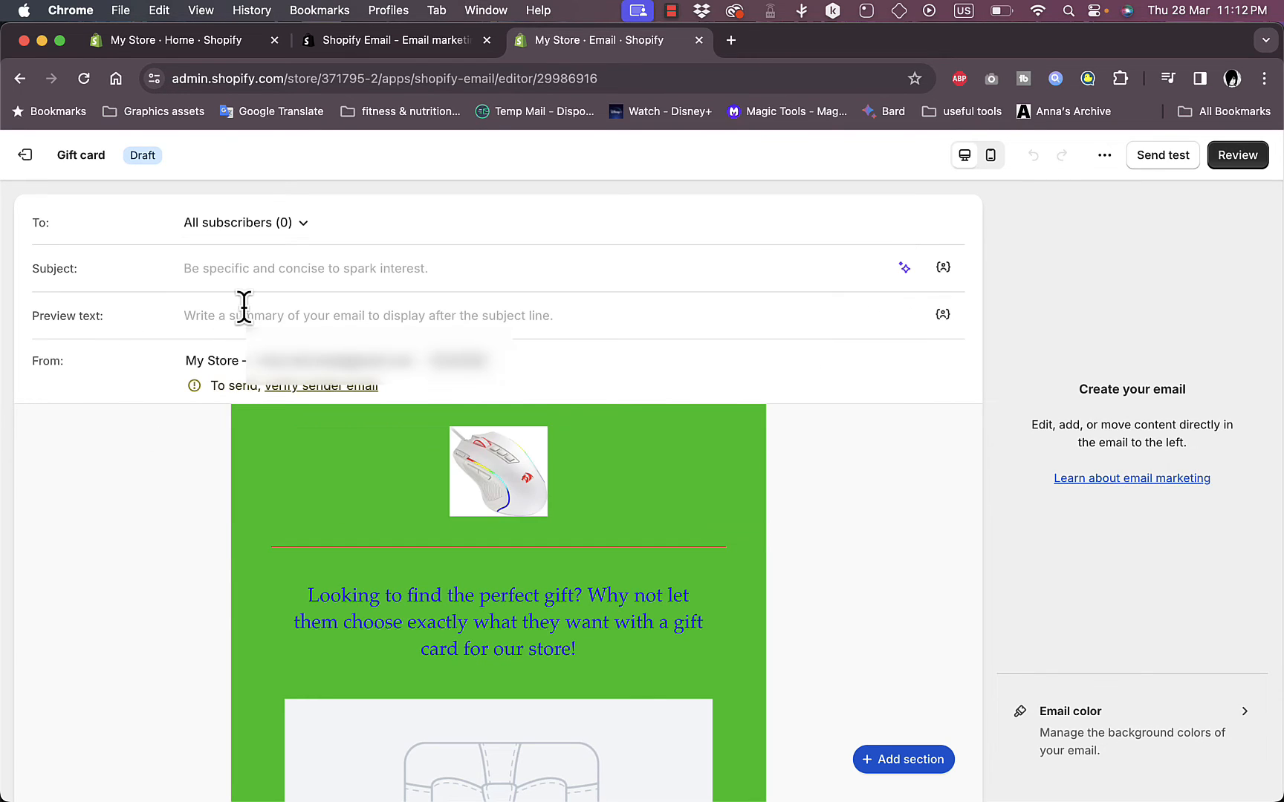
{"action": "left_click", "coordinate": [261, 271]}
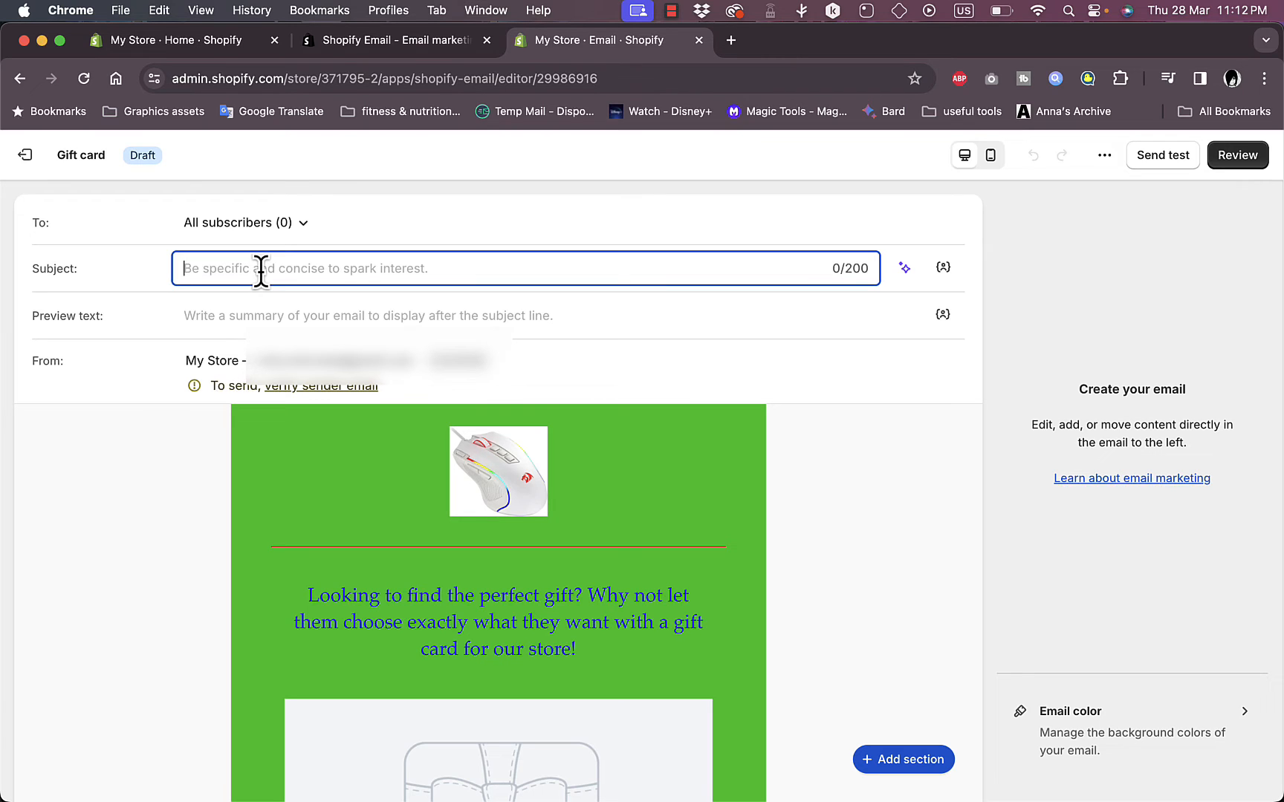
{"action": "type", "text": "sale"}
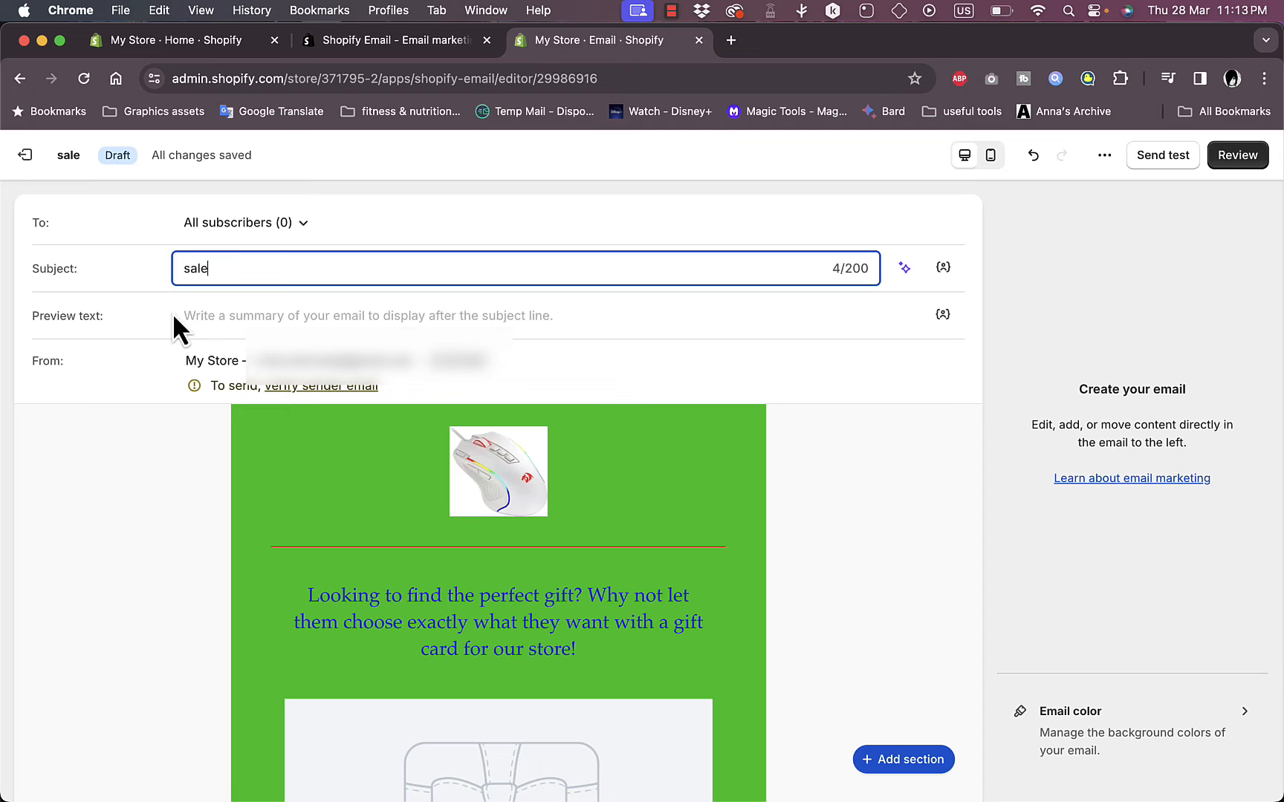
{"action": "left_click", "coordinate": [252, 315]}
{"action": "type", "text": "b"}
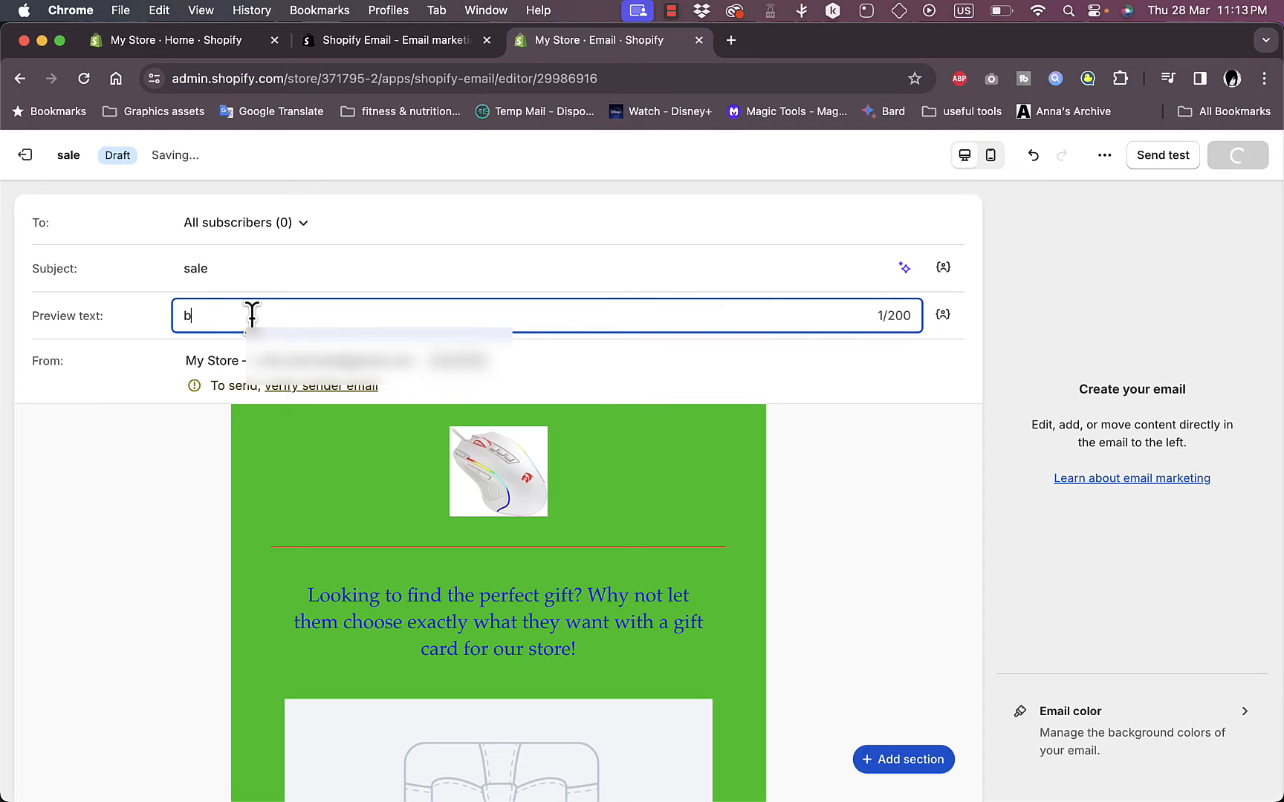
{"action": "type", "text": "ig sale"}
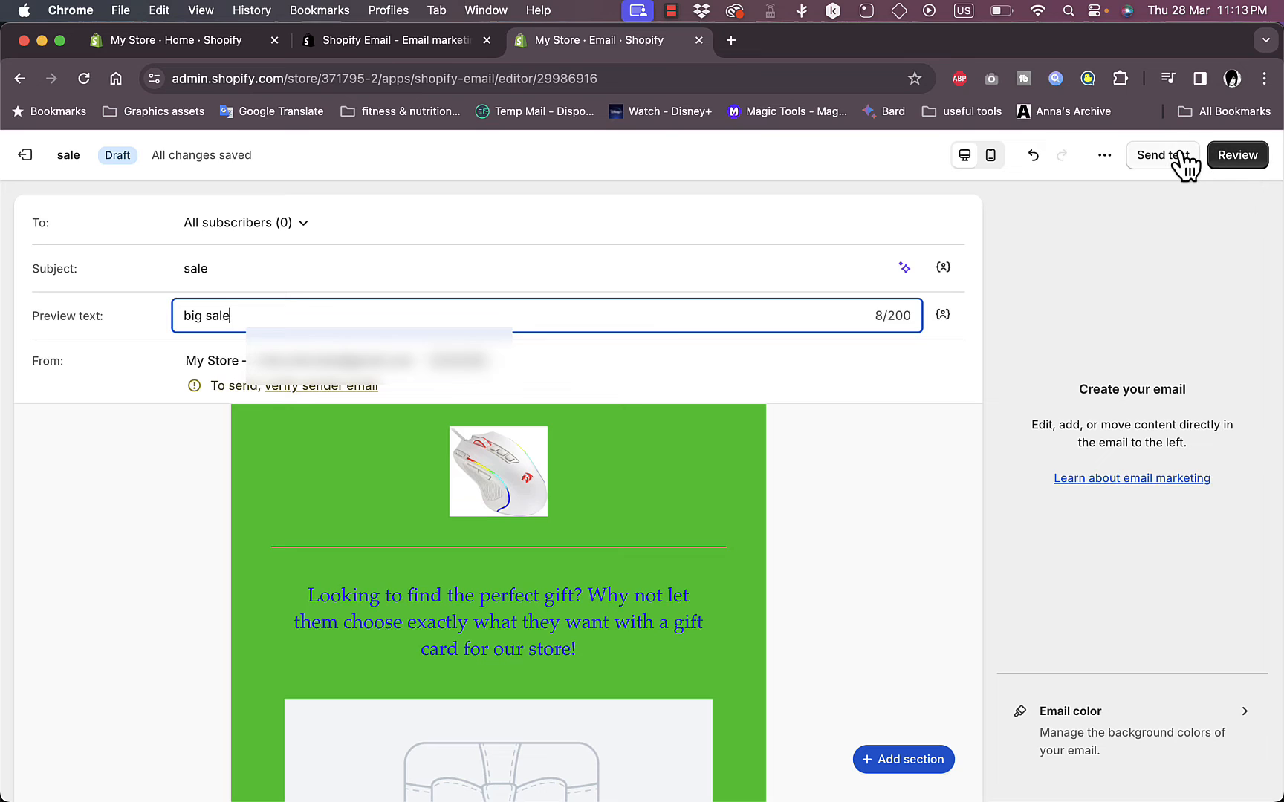
Step: Preview the email in the mobile layout and return to the desktop layout
{"action": "left_click", "coordinate": [993, 156]}
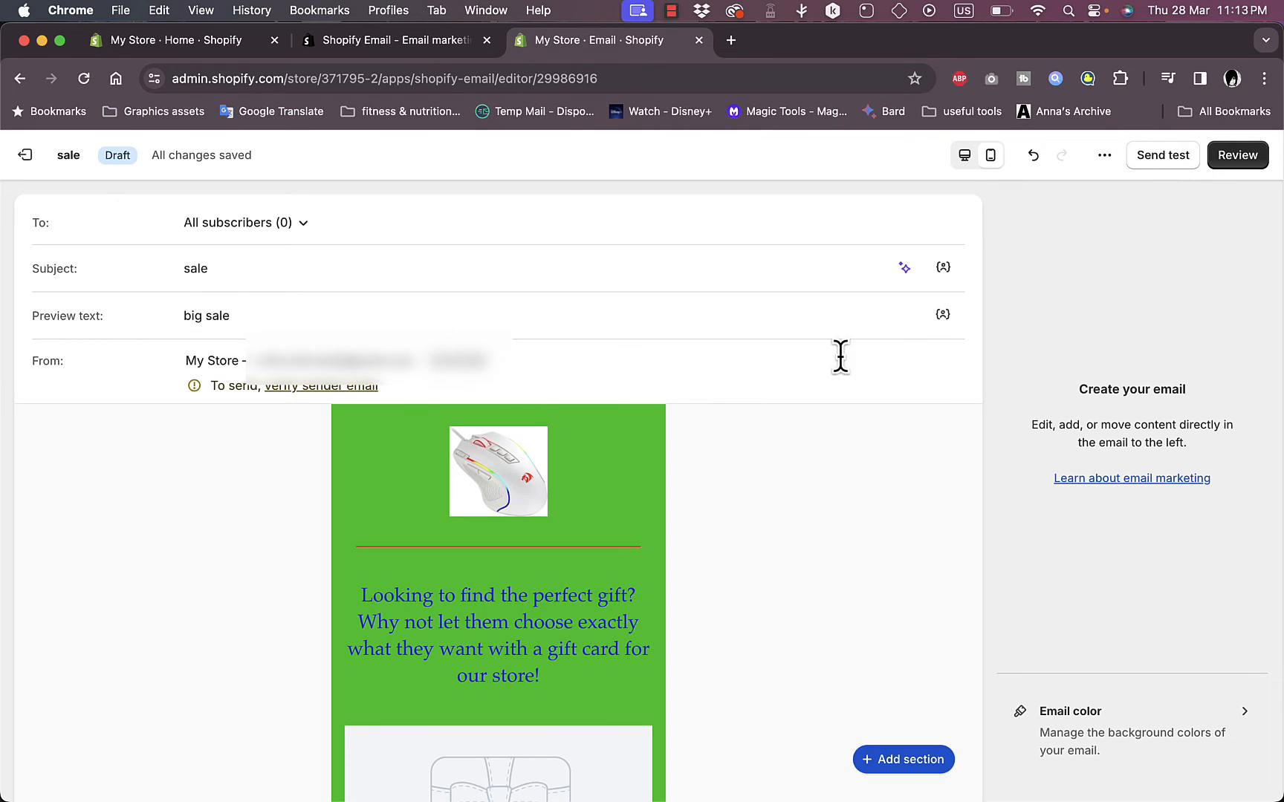
{"action": "left_click", "coordinate": [965, 156]}
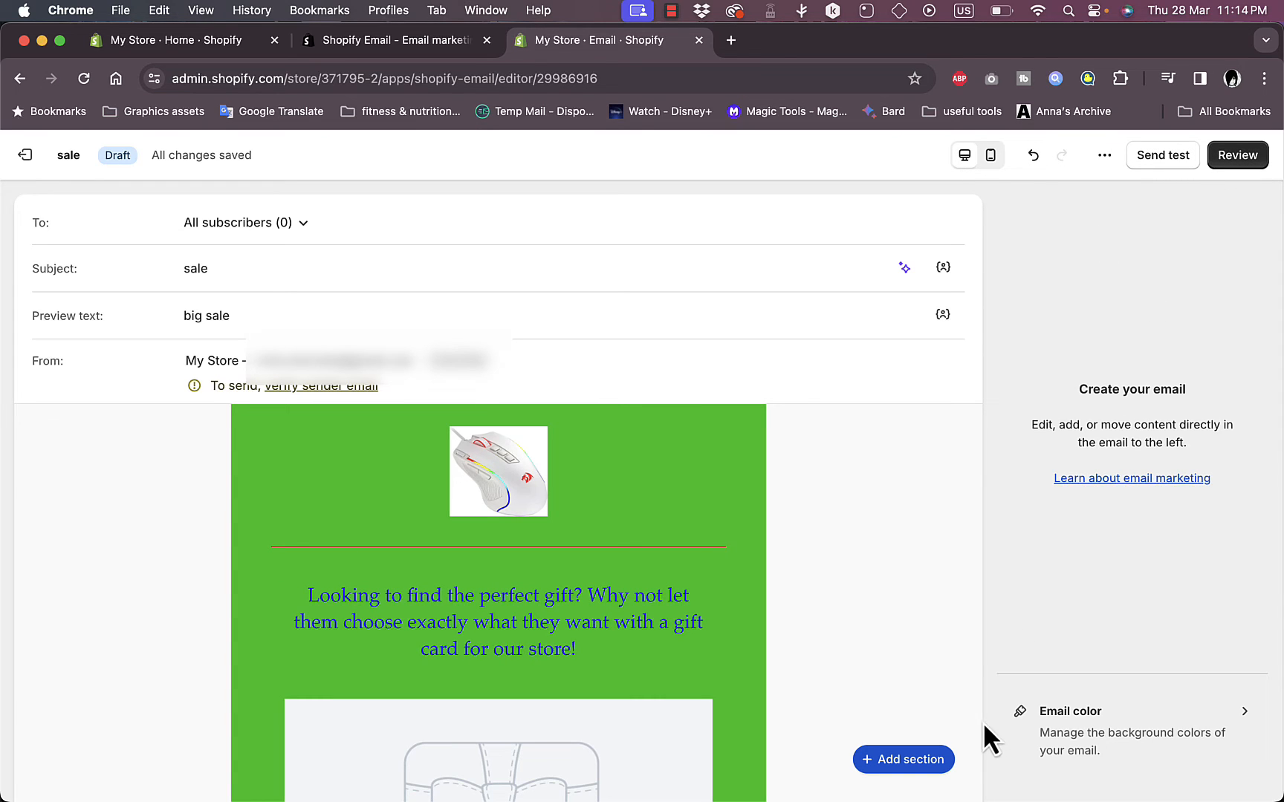
Step: Add a Button section to the email below the gift card redemption text
{"action": "left_click", "coordinate": [923, 769]}
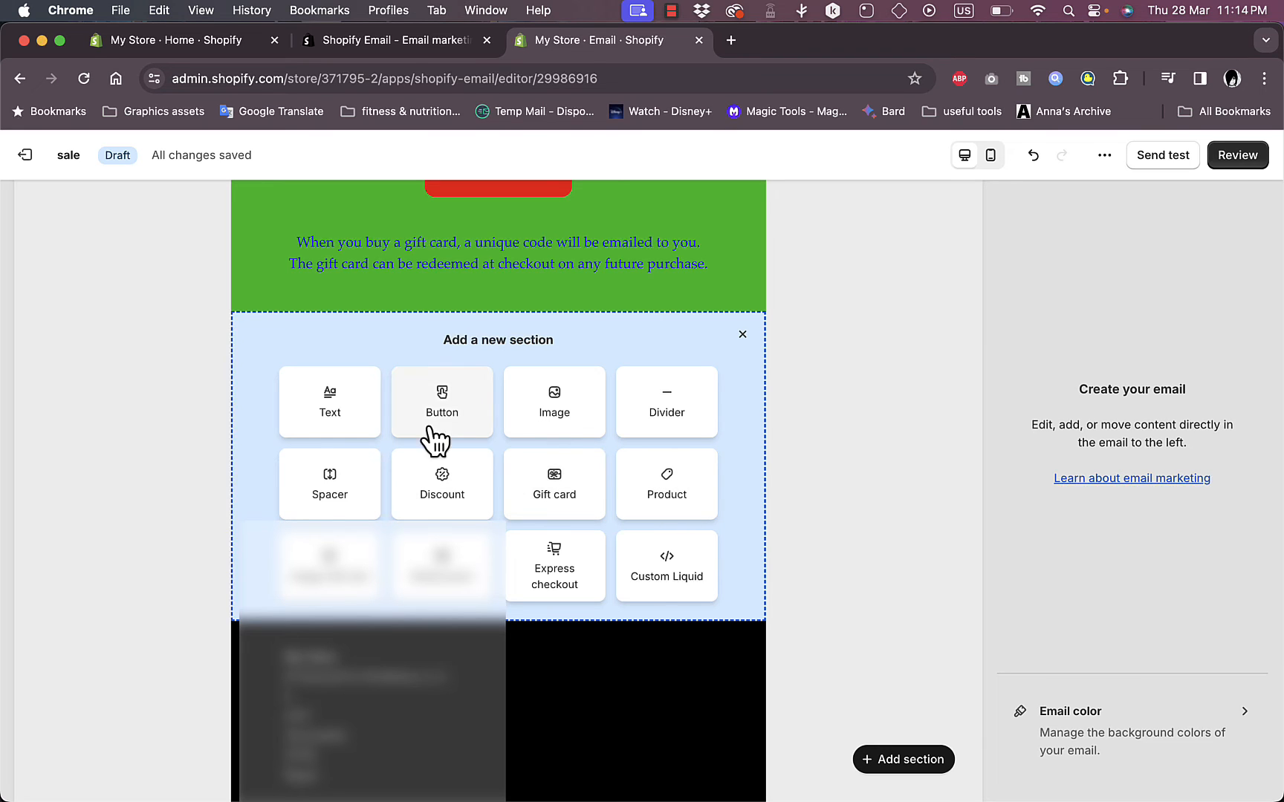
{"action": "left_click", "coordinate": [459, 405]}
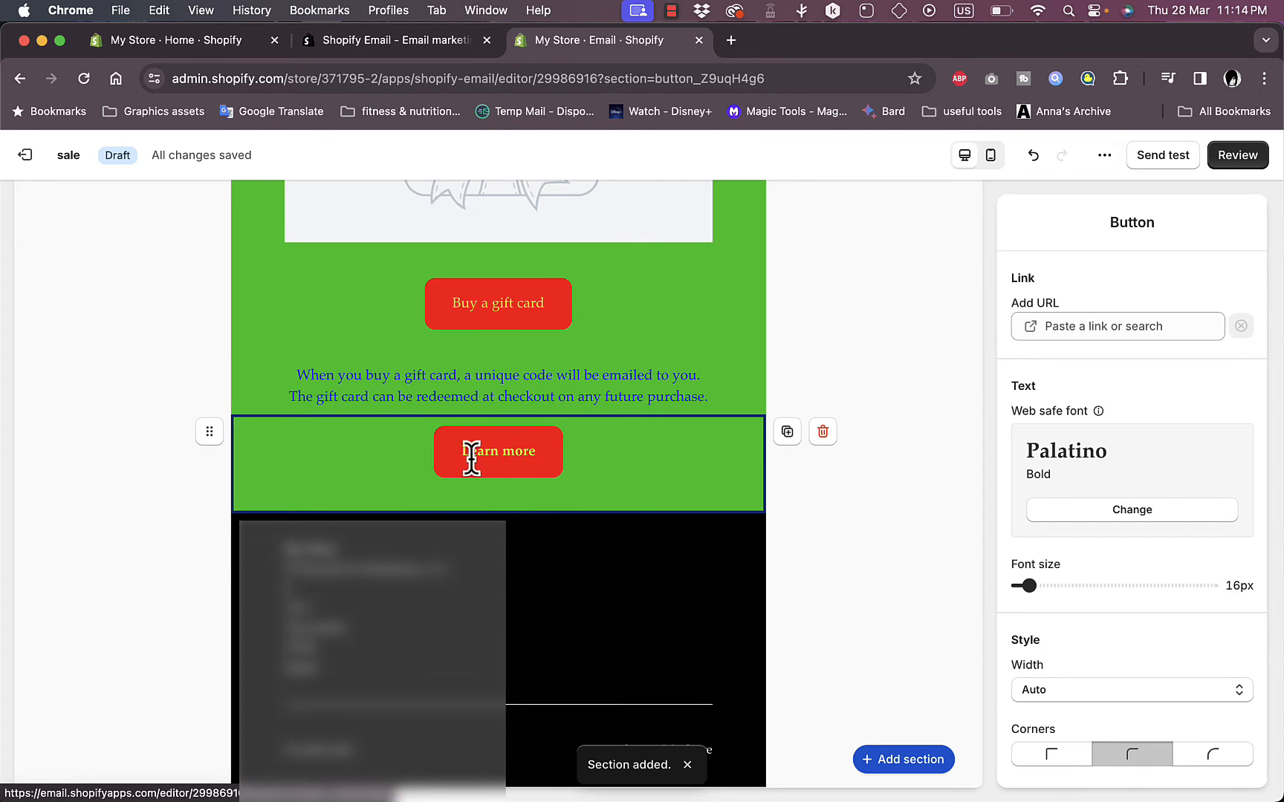
{"action": "left_click", "coordinate": [527, 456]}
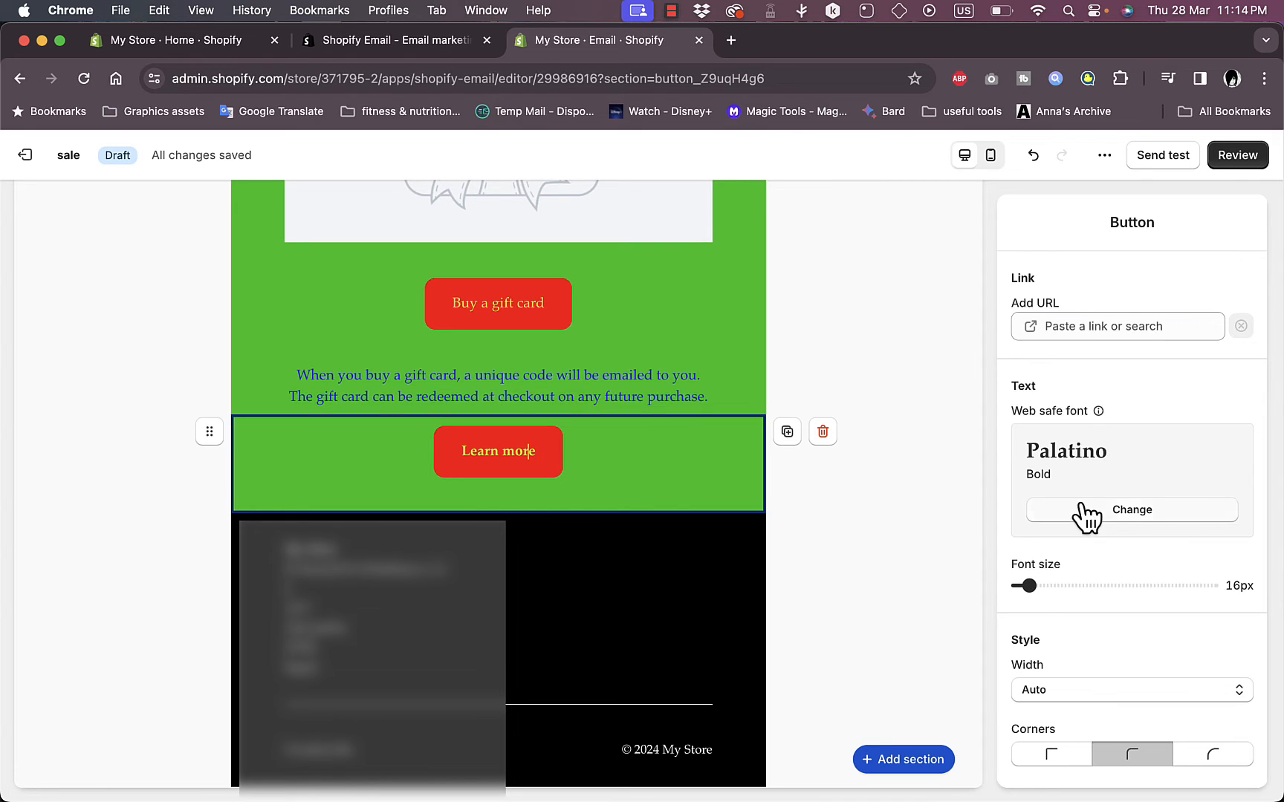
Step: Set the Learn more button's color to off-white #FAFAFA and its text color to black #000000
{"action": "scroll", "coordinate": [1085, 515], "scroll_direction": "down", "scroll_amount": 5}
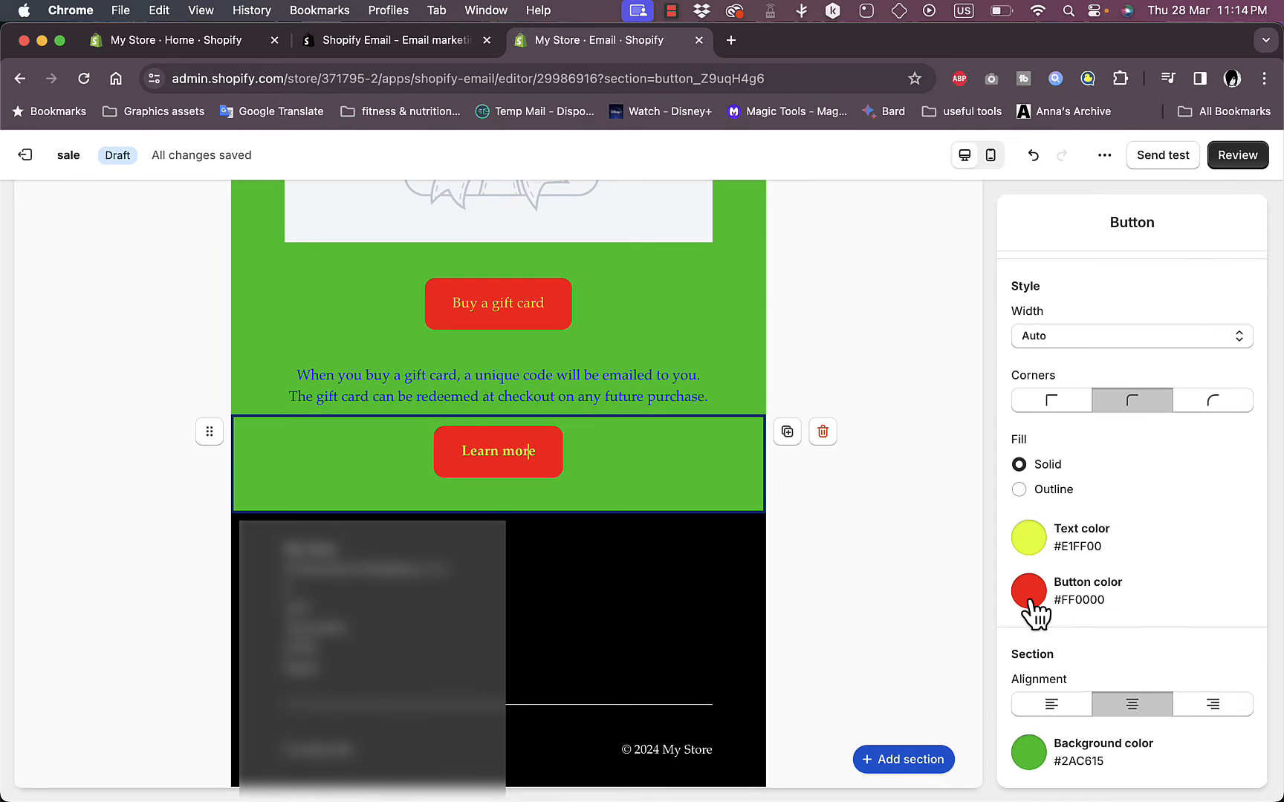
{"action": "left_click", "coordinate": [1031, 594]}
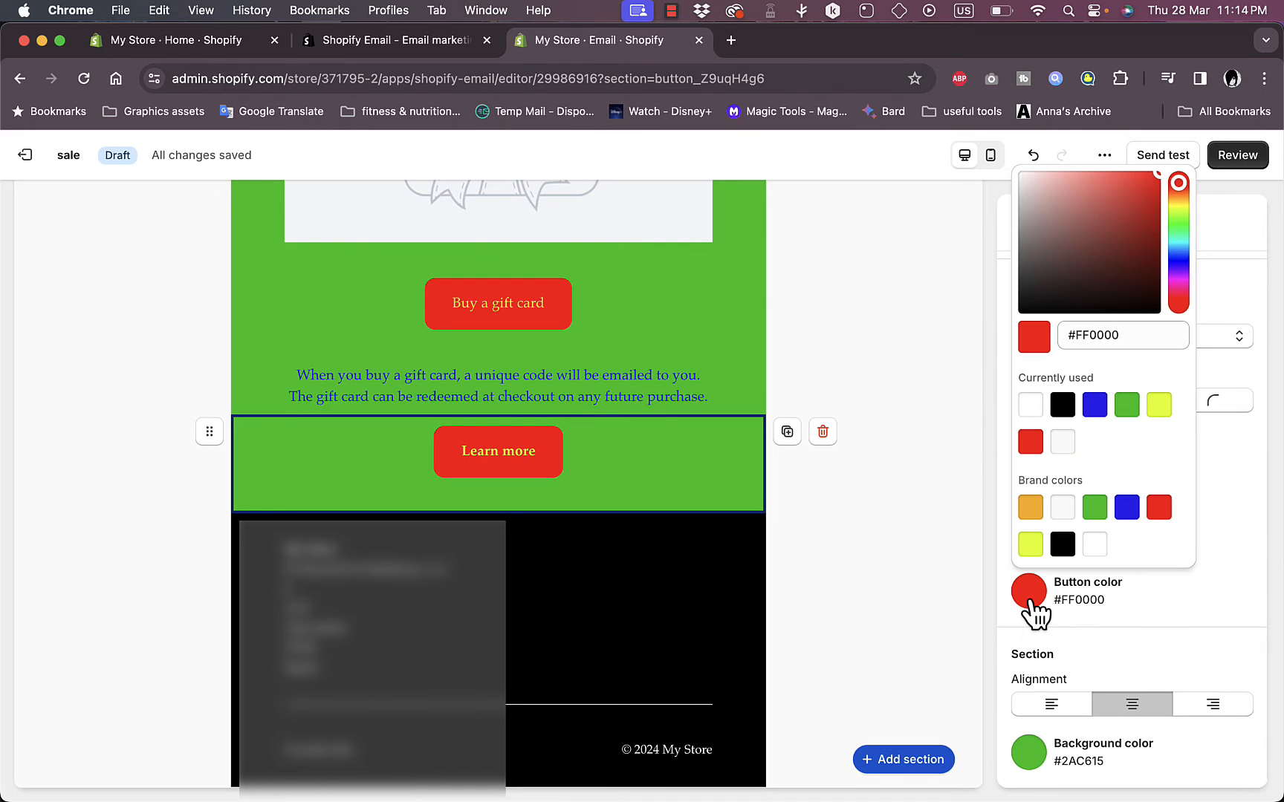
{"action": "left_click", "coordinate": [1067, 440]}
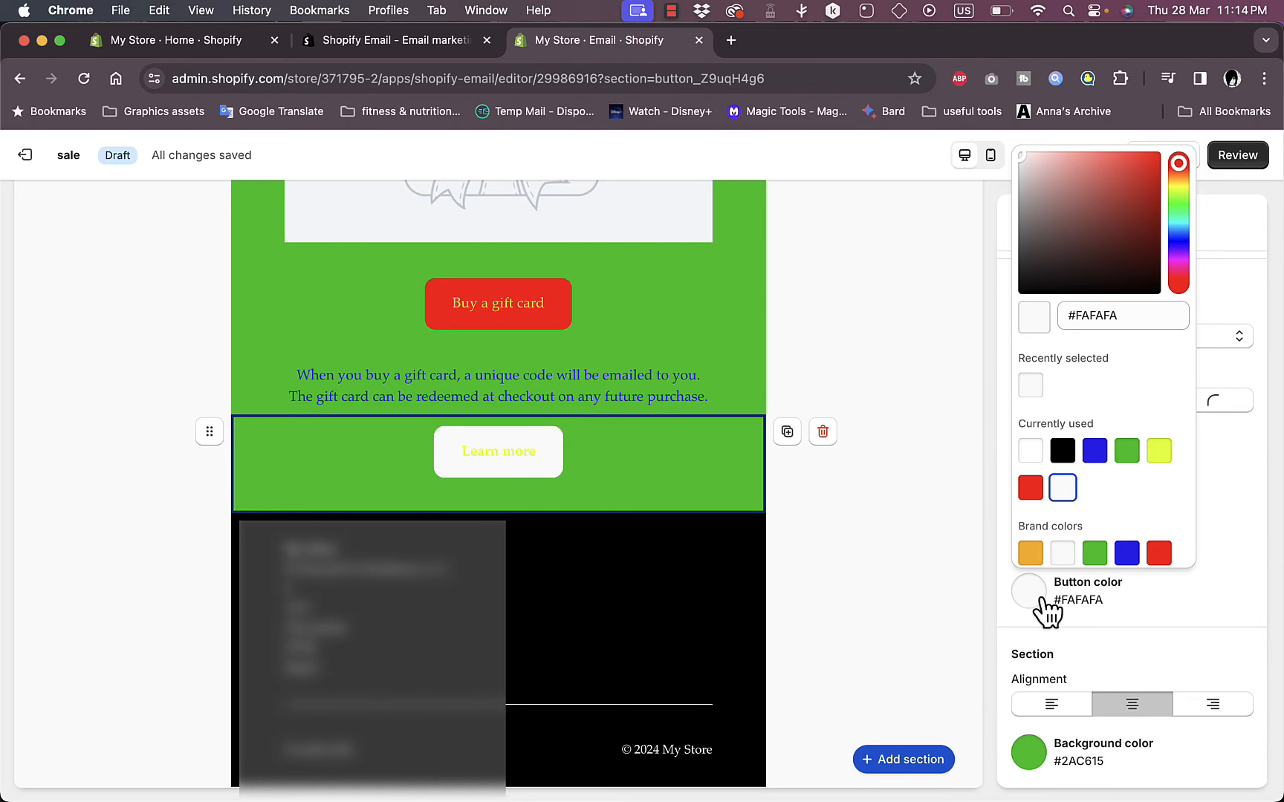
{"action": "left_click", "coordinate": [1226, 566]}
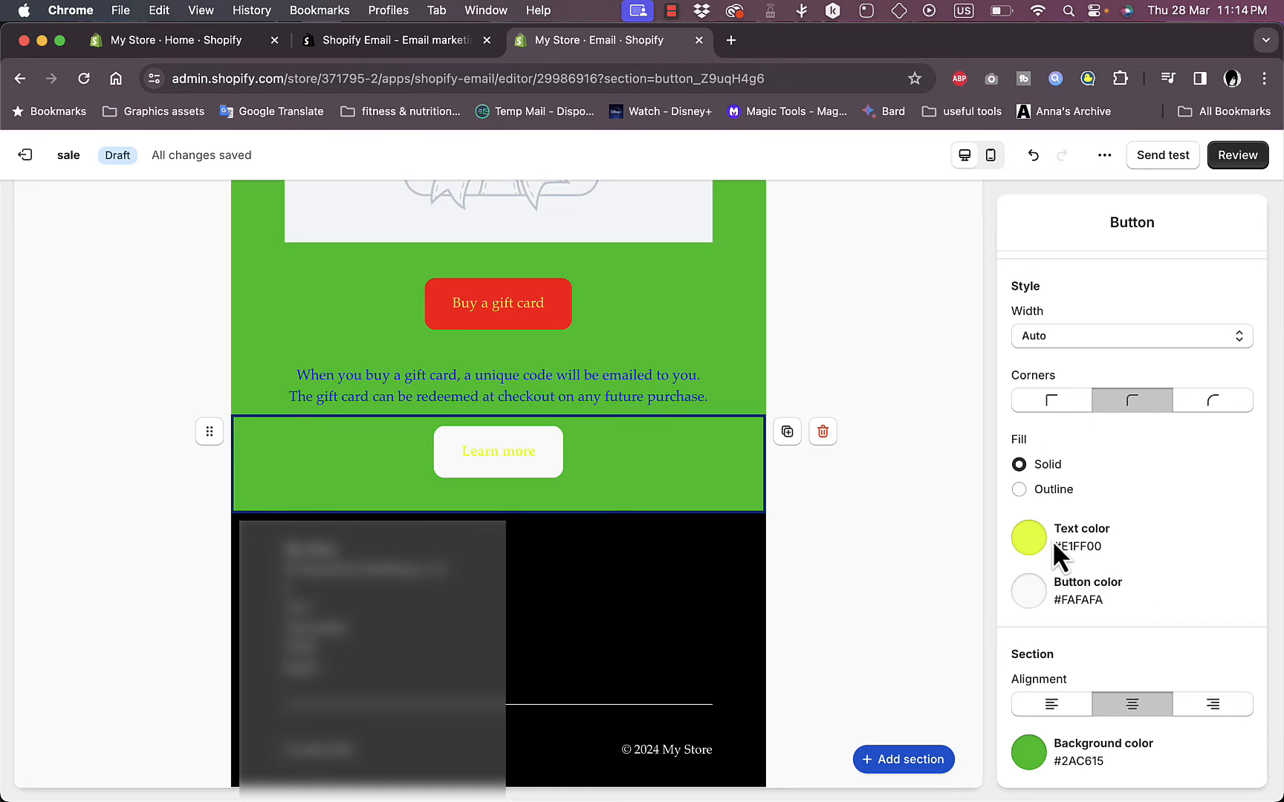
{"action": "left_click", "coordinate": [1028, 541]}
{"action": "left_click", "coordinate": [1062, 451]}
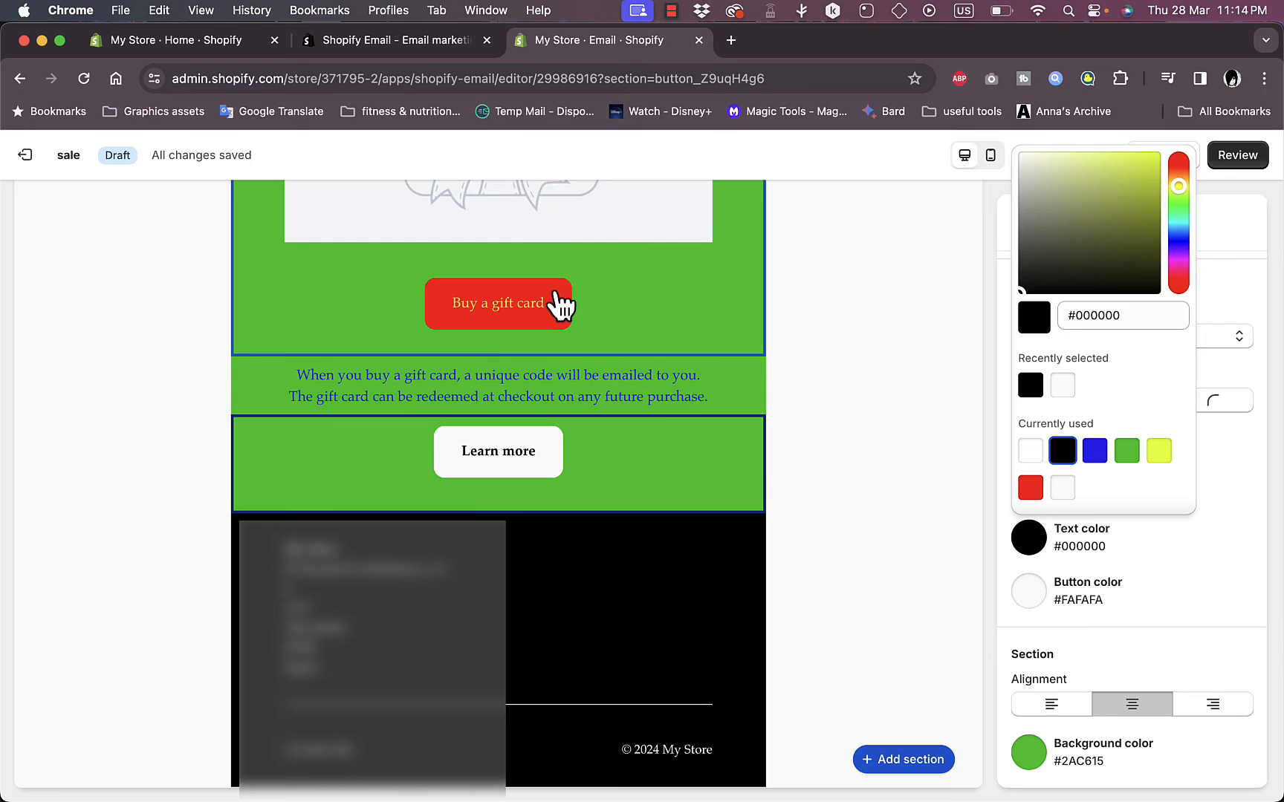
Step: Replace the header's logo image with the gold tree lamp picture from the library, and view the free image categories
{"action": "left_click", "coordinate": [541, 323]}
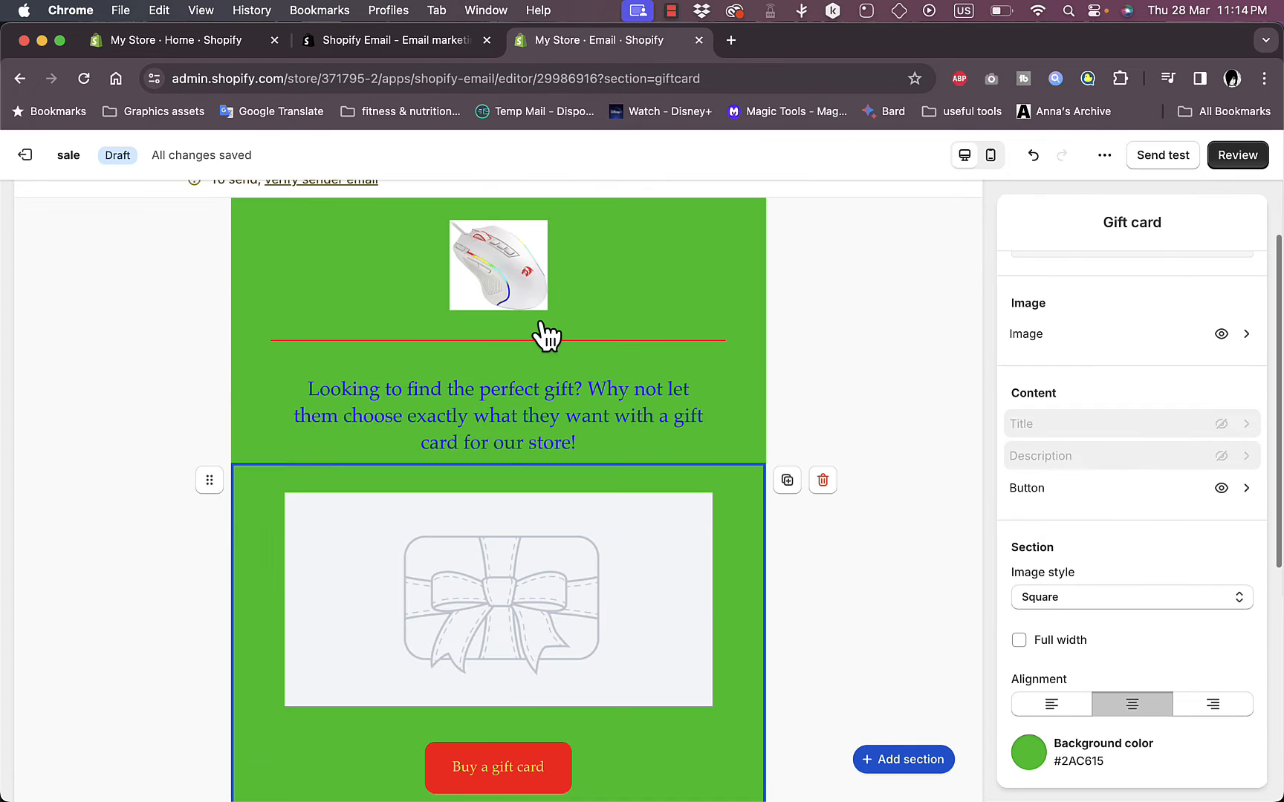
{"action": "left_click", "coordinate": [531, 290]}
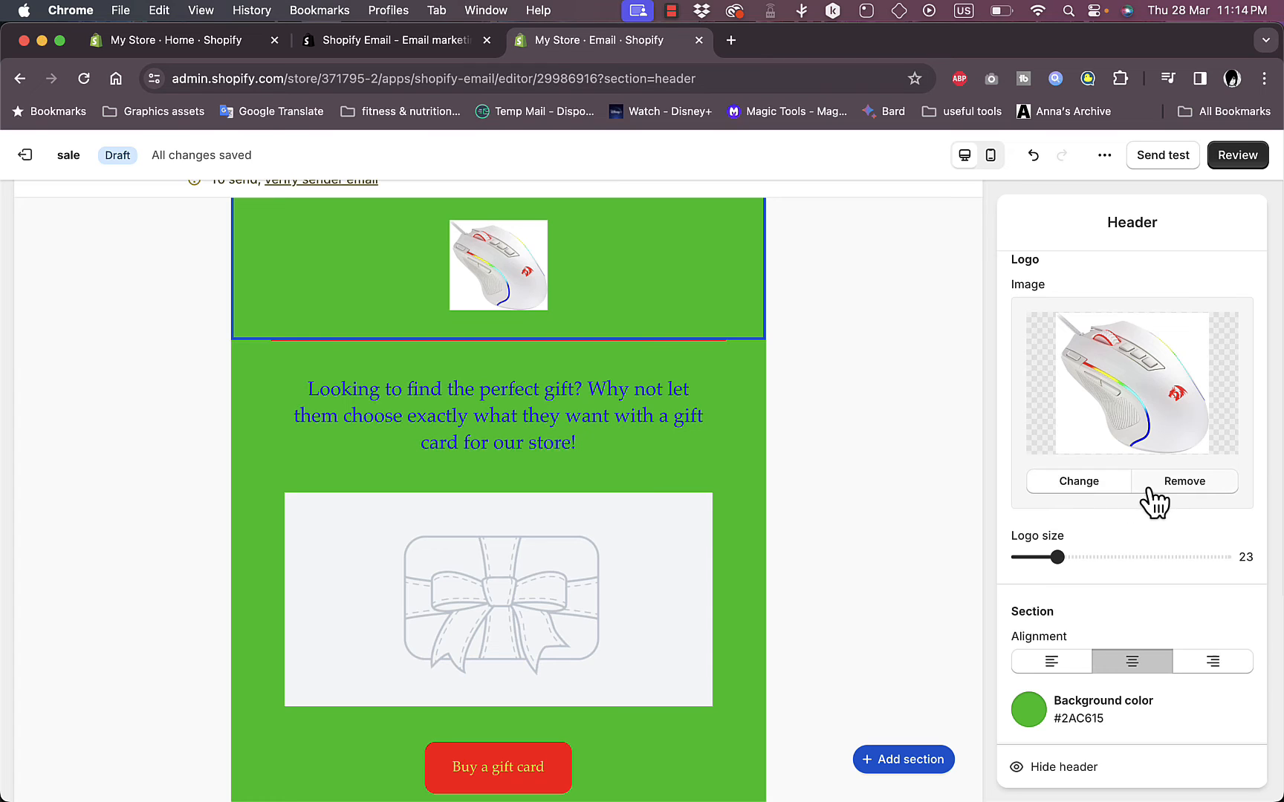
{"action": "left_click", "coordinate": [1094, 484]}
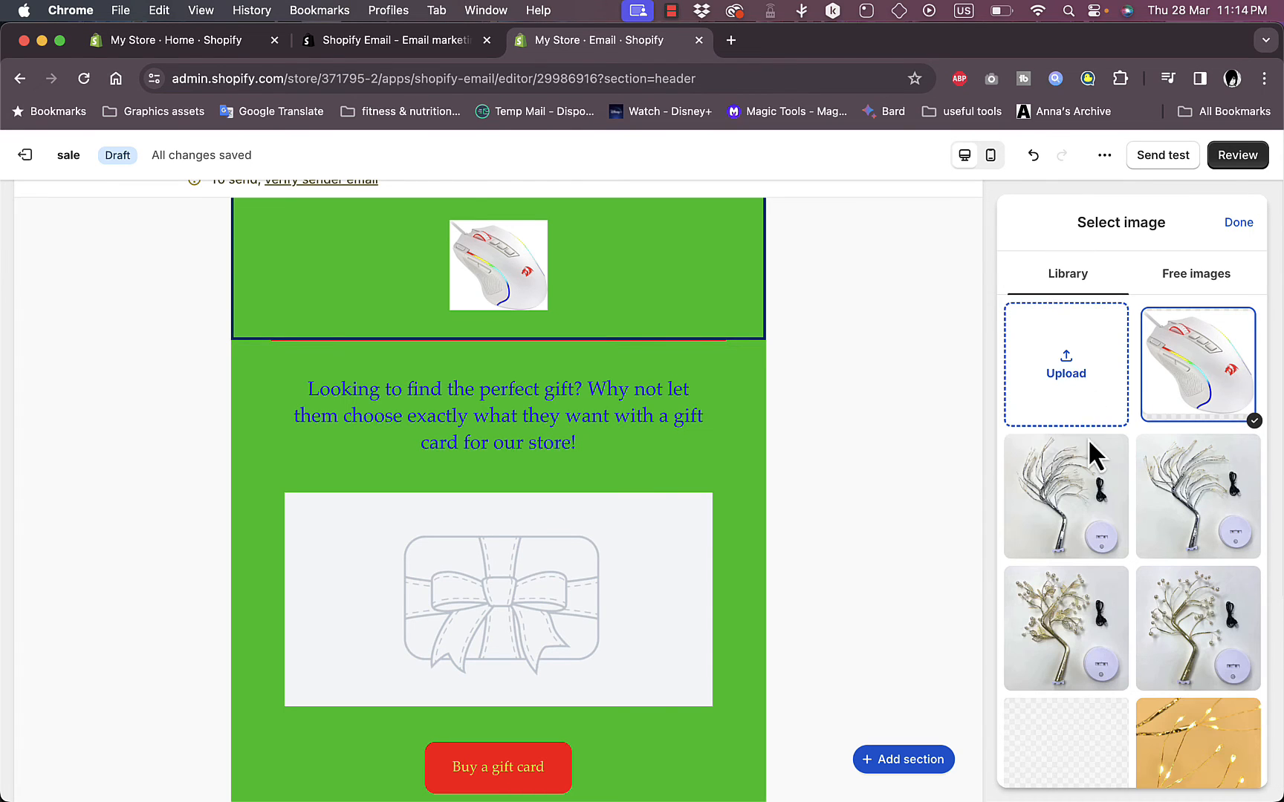
{"action": "left_click", "coordinate": [1077, 614]}
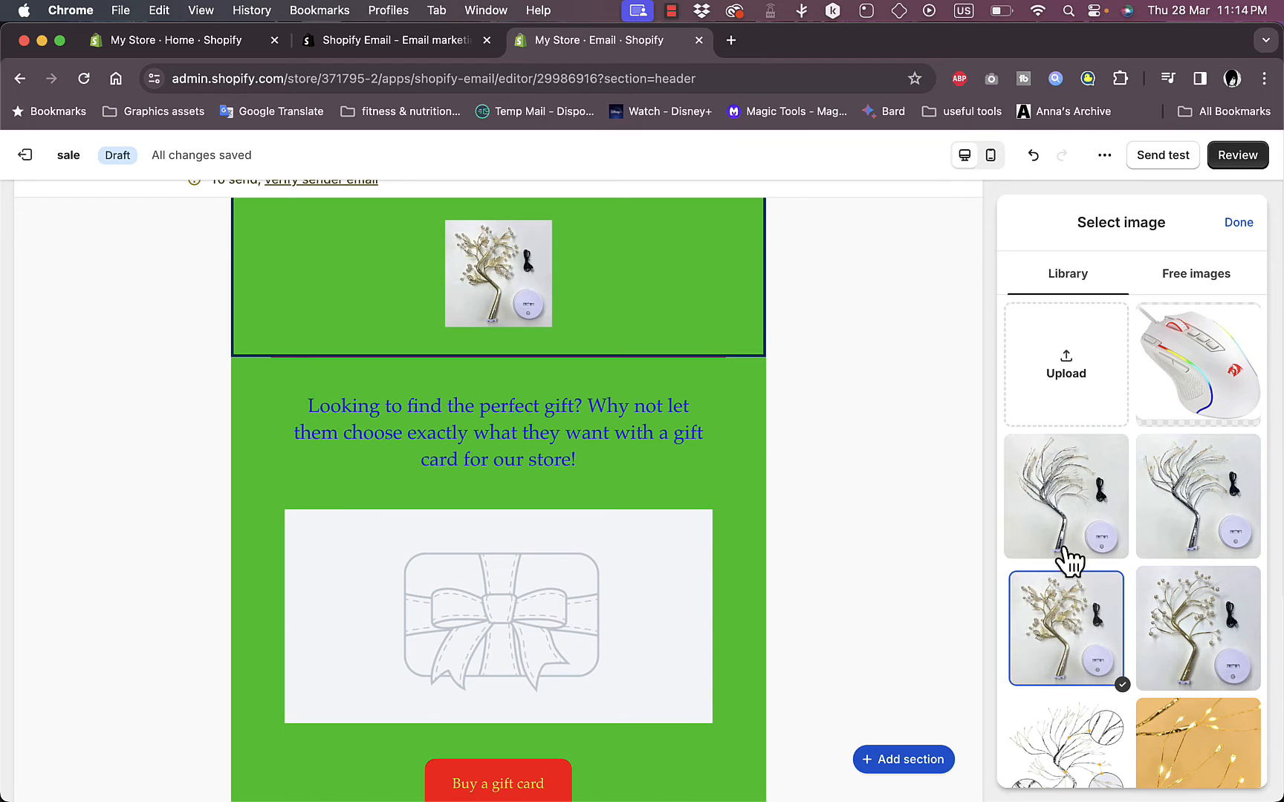
{"action": "left_click", "coordinate": [1194, 281]}
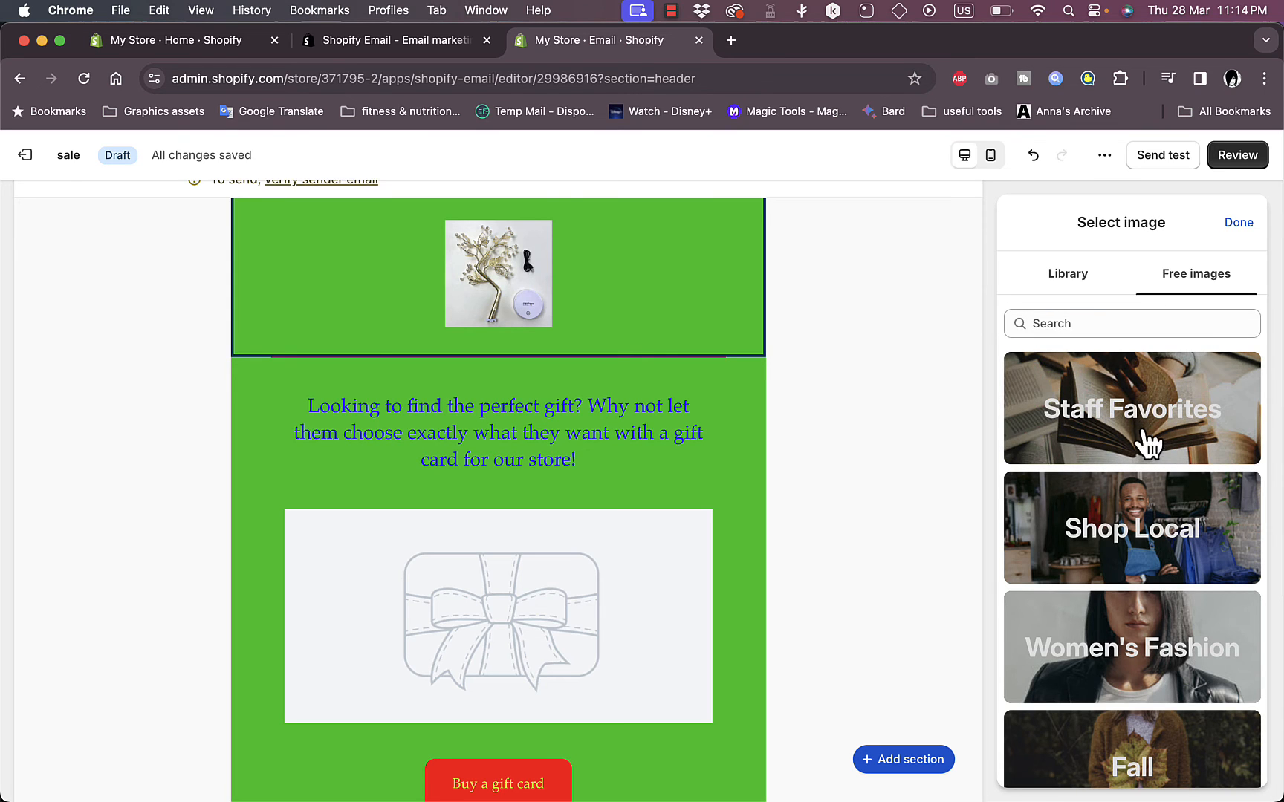
{"action": "left_click", "coordinate": [1238, 223]}
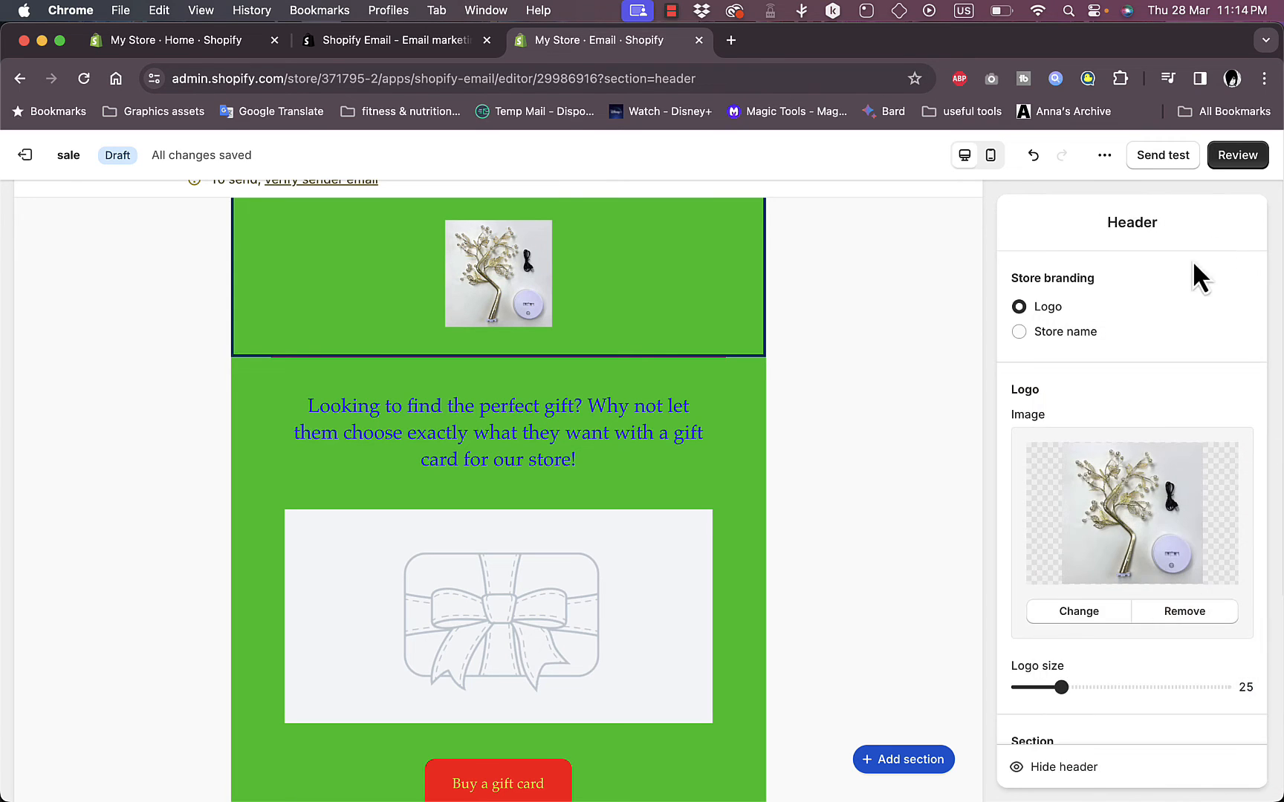
Step: Try the store name as header branding, return to the logo, and set the logo size to 60
{"action": "left_click", "coordinate": [1019, 332]}
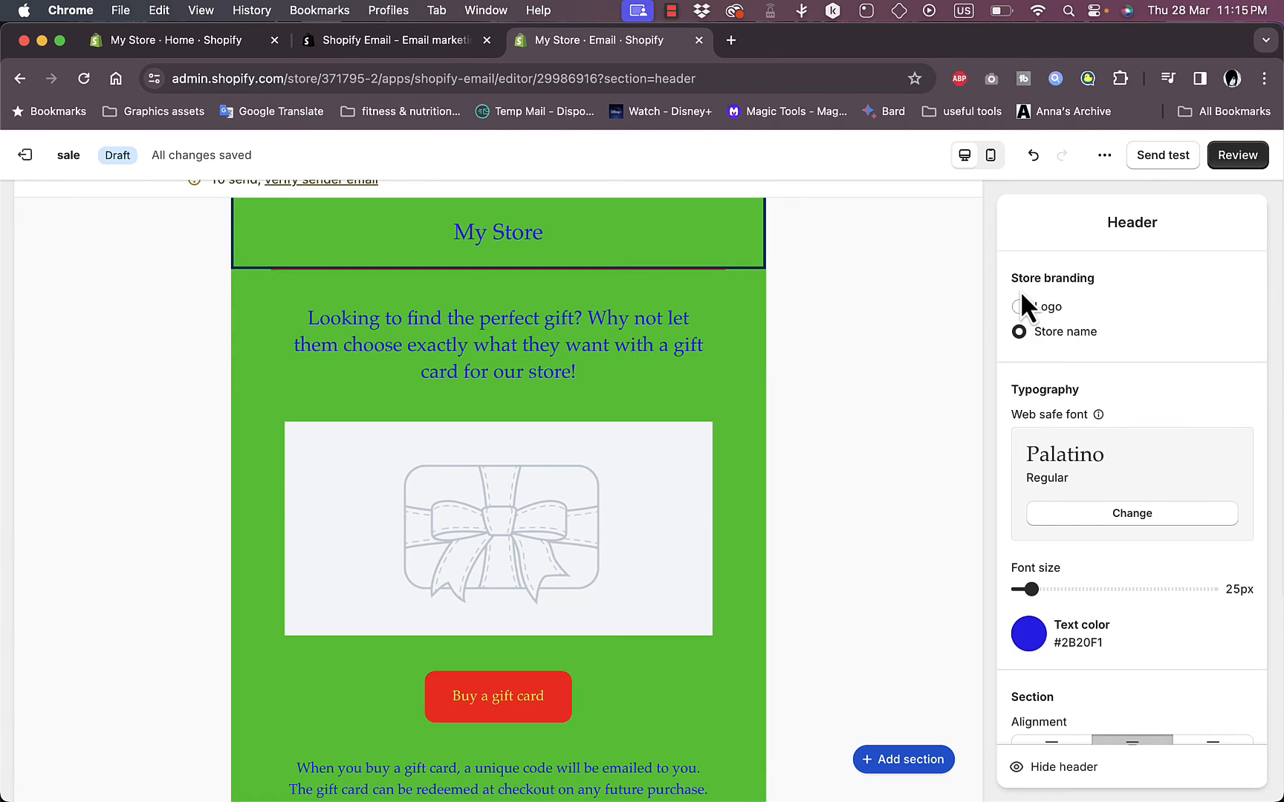
{"action": "left_click", "coordinate": [1020, 307]}
{"action": "scroll", "coordinate": [1085, 548], "scroll_direction": "down", "scroll_amount": 2}
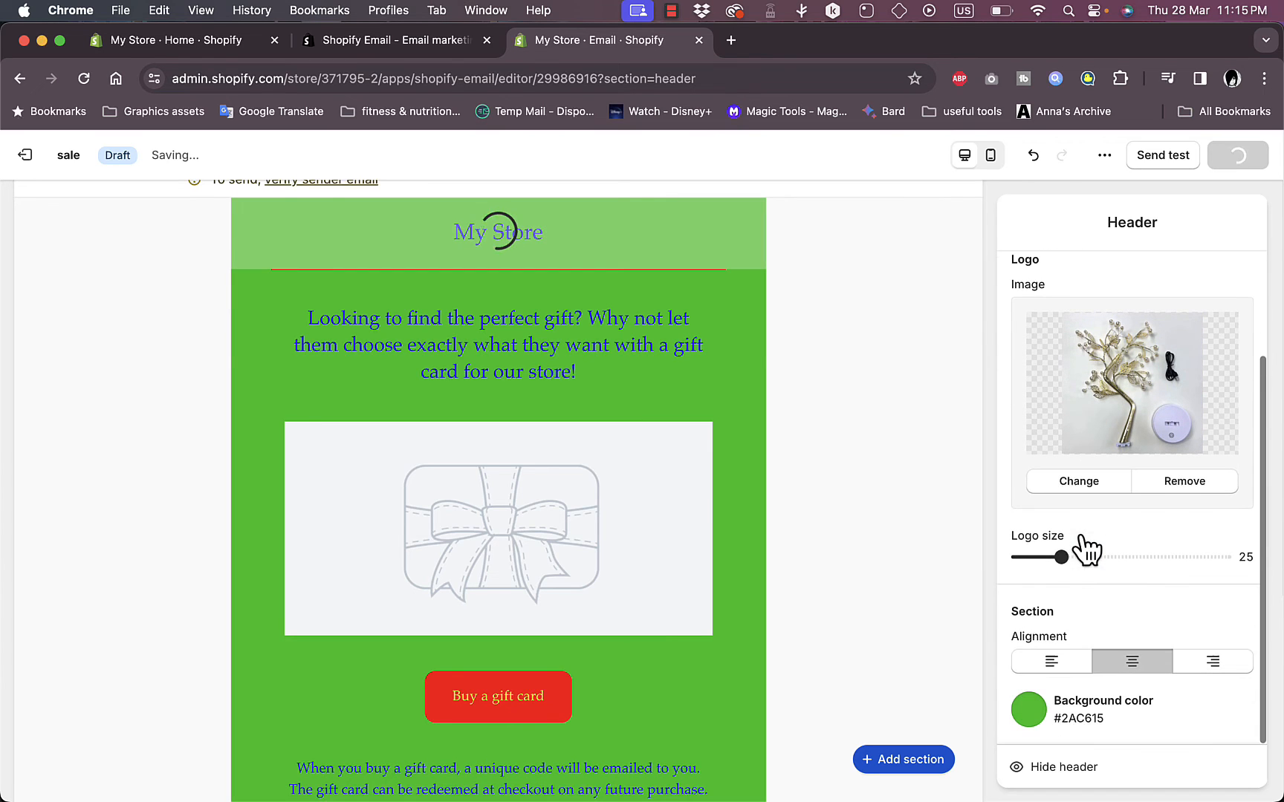
{"action": "left_click_drag", "start_coordinate": [1064, 558], "coordinate": [1139, 559]}
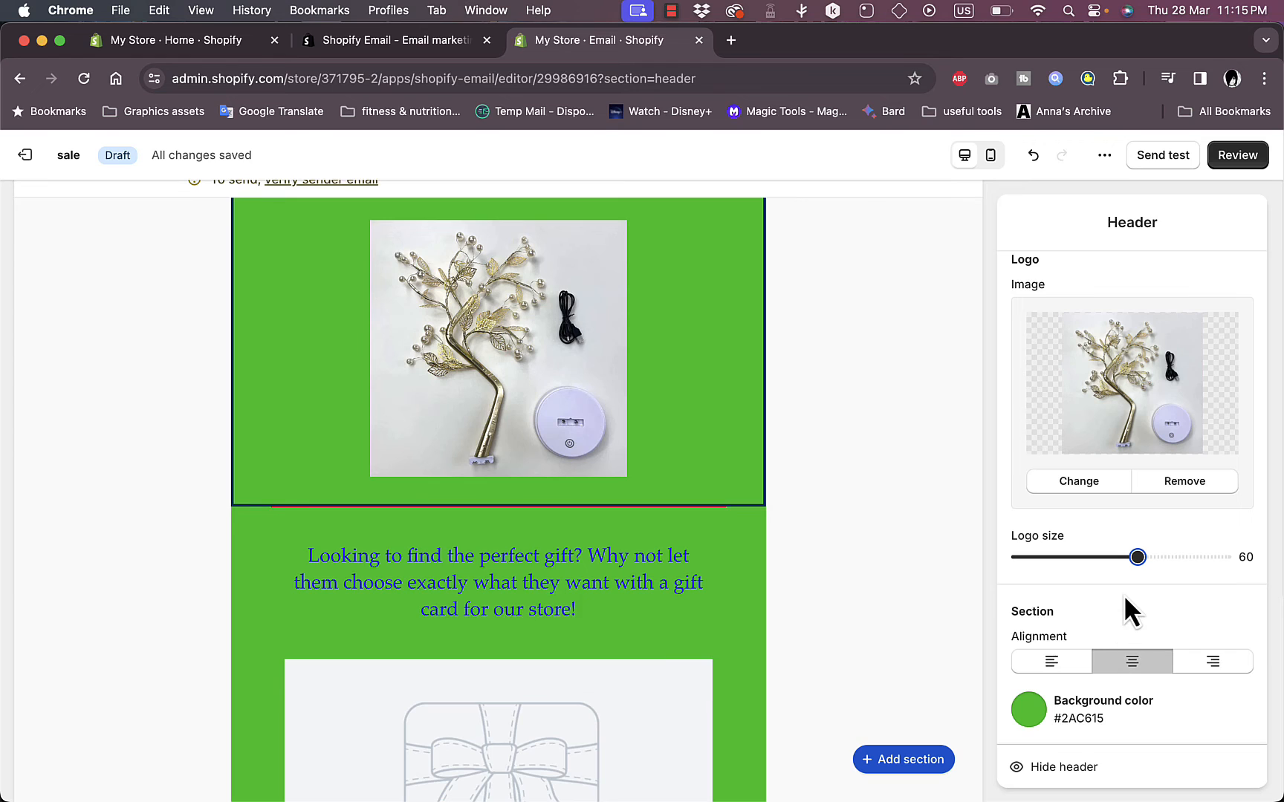
Step: Set the header section's background color to black #000000 and look over the email
{"action": "left_click", "coordinate": [1037, 709]}
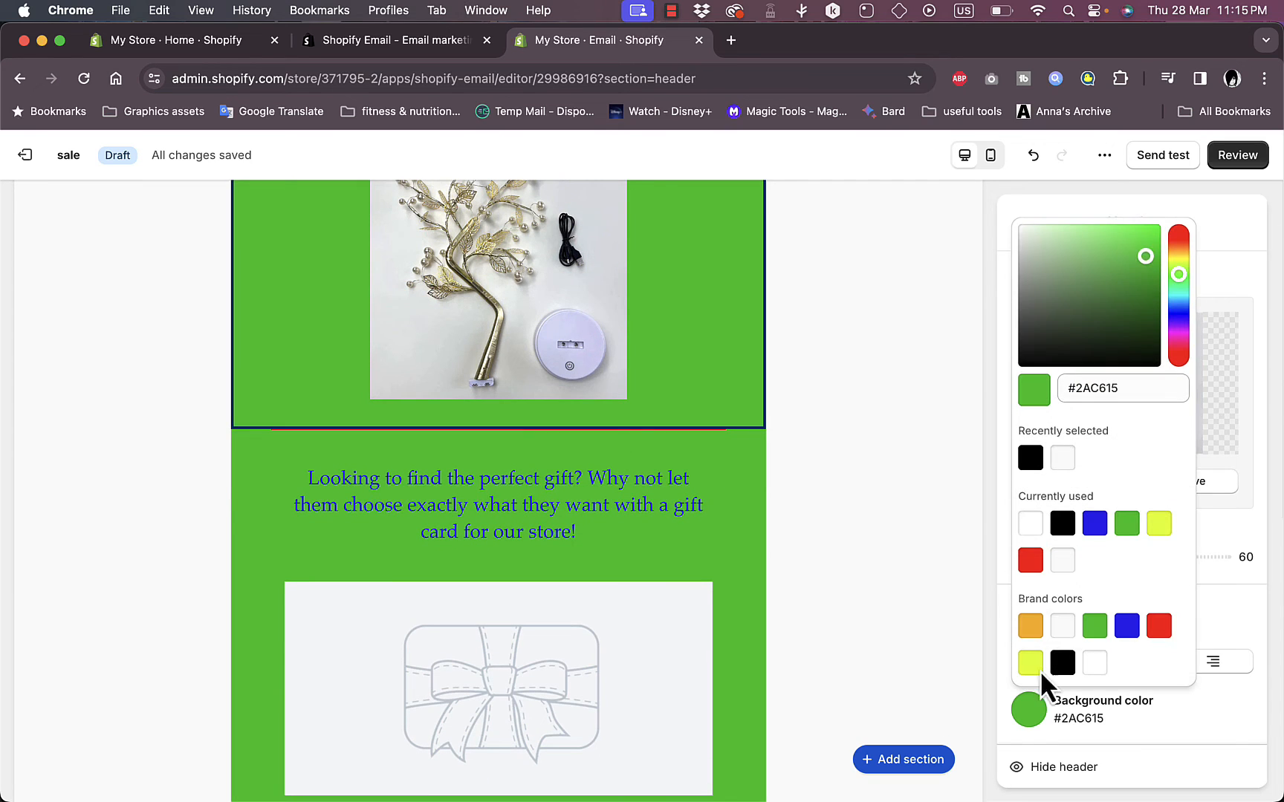
{"action": "left_click", "coordinate": [1063, 665]}
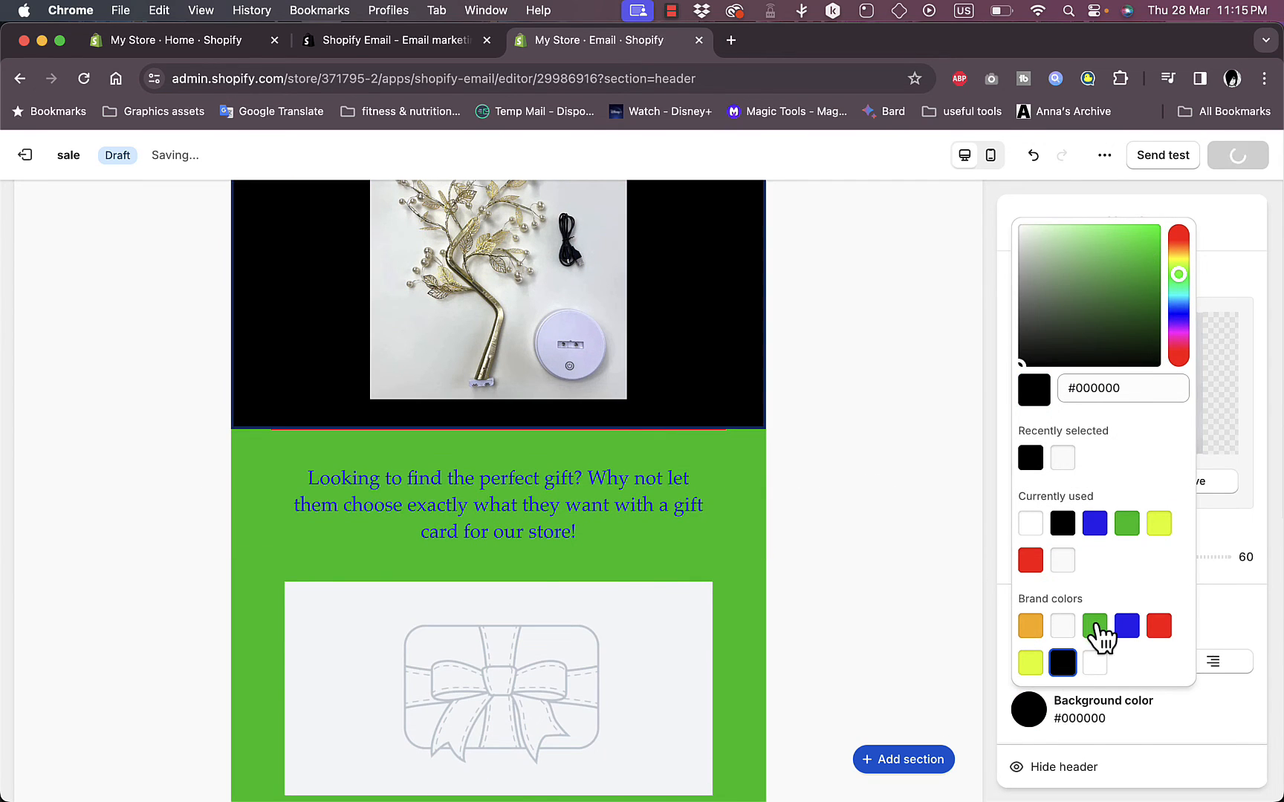
{"action": "scroll", "coordinate": [1098, 630], "scroll_direction": "down", "scroll_amount": 8}
{"action": "scroll", "coordinate": [824, 399], "scroll_direction": "up", "scroll_amount": 11}
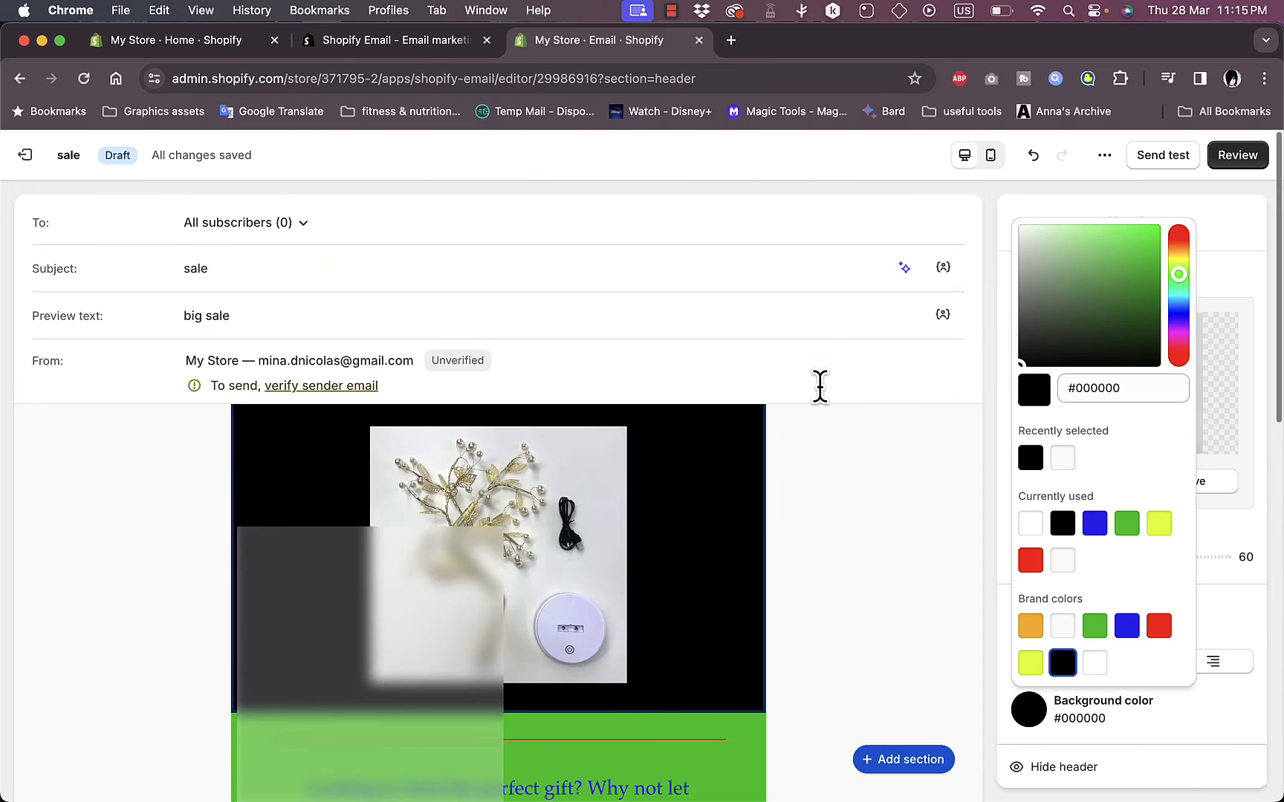
{"action": "scroll", "coordinate": [829, 465], "scroll_direction": "down", "scroll_amount": 3}
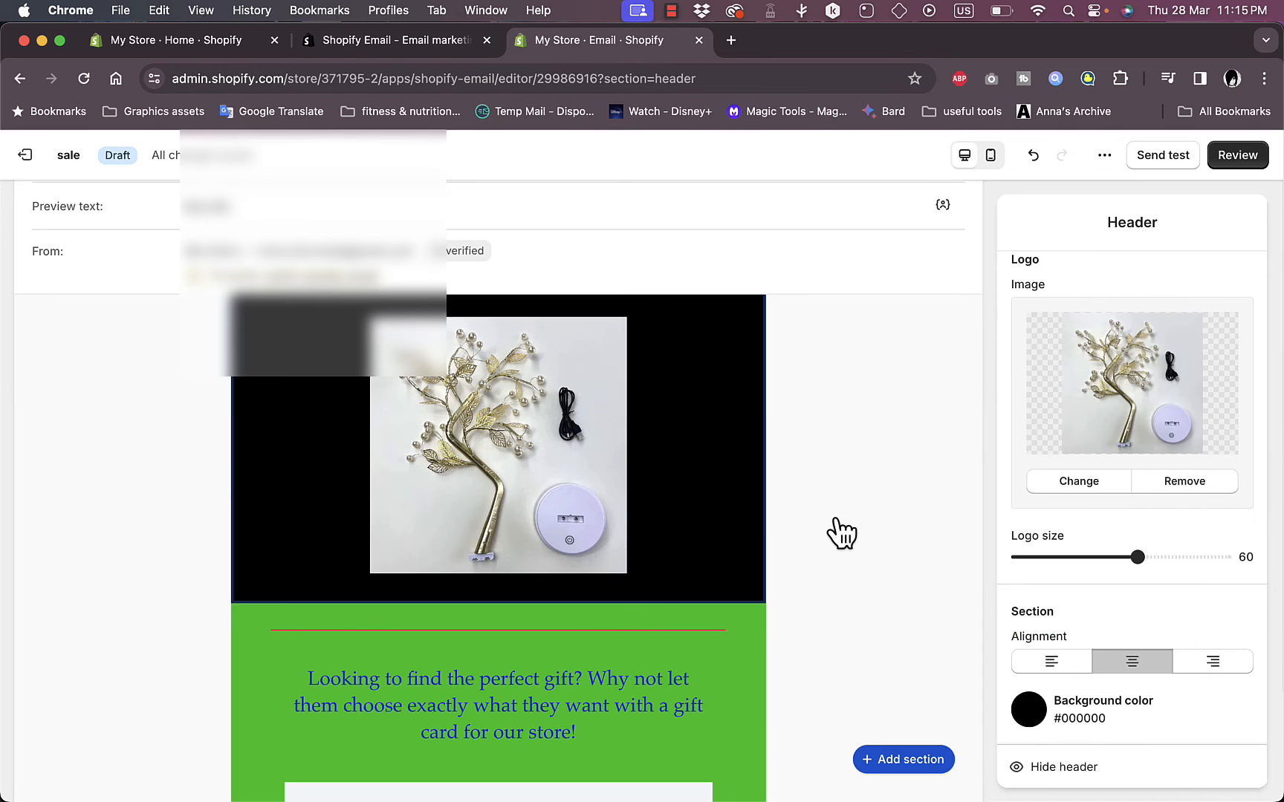
Step: Change the font of the "Looking to find the perfect gift?" text section to Futura
{"action": "left_click", "coordinate": [570, 702]}
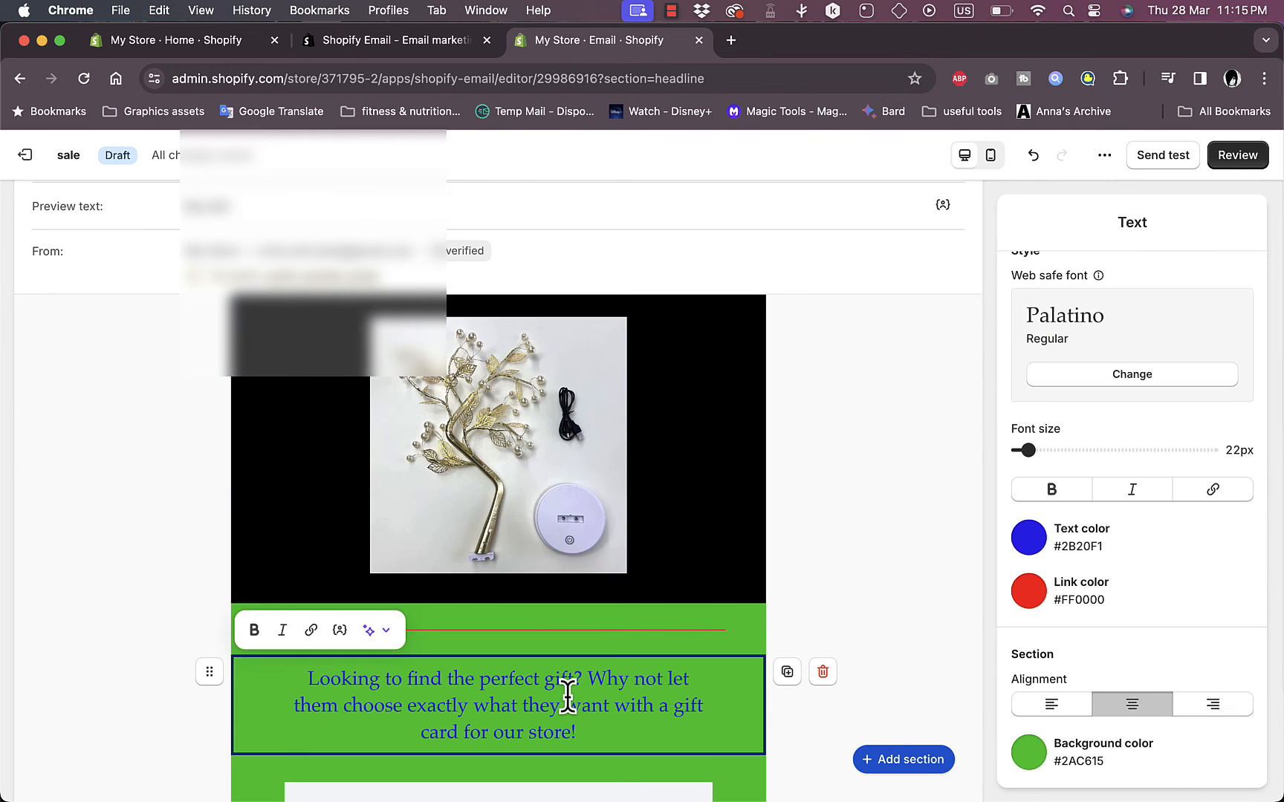
{"action": "left_click", "coordinate": [1126, 375]}
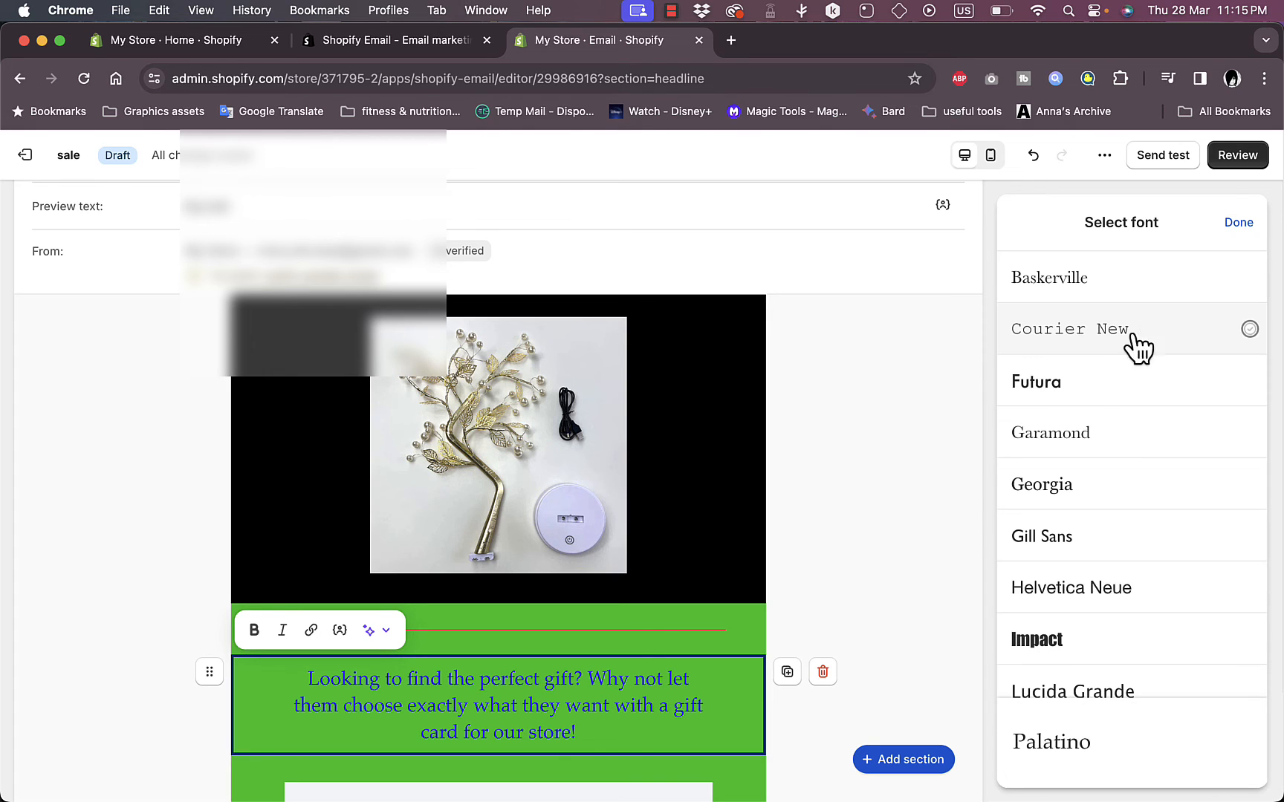
{"action": "left_click", "coordinate": [1099, 394]}
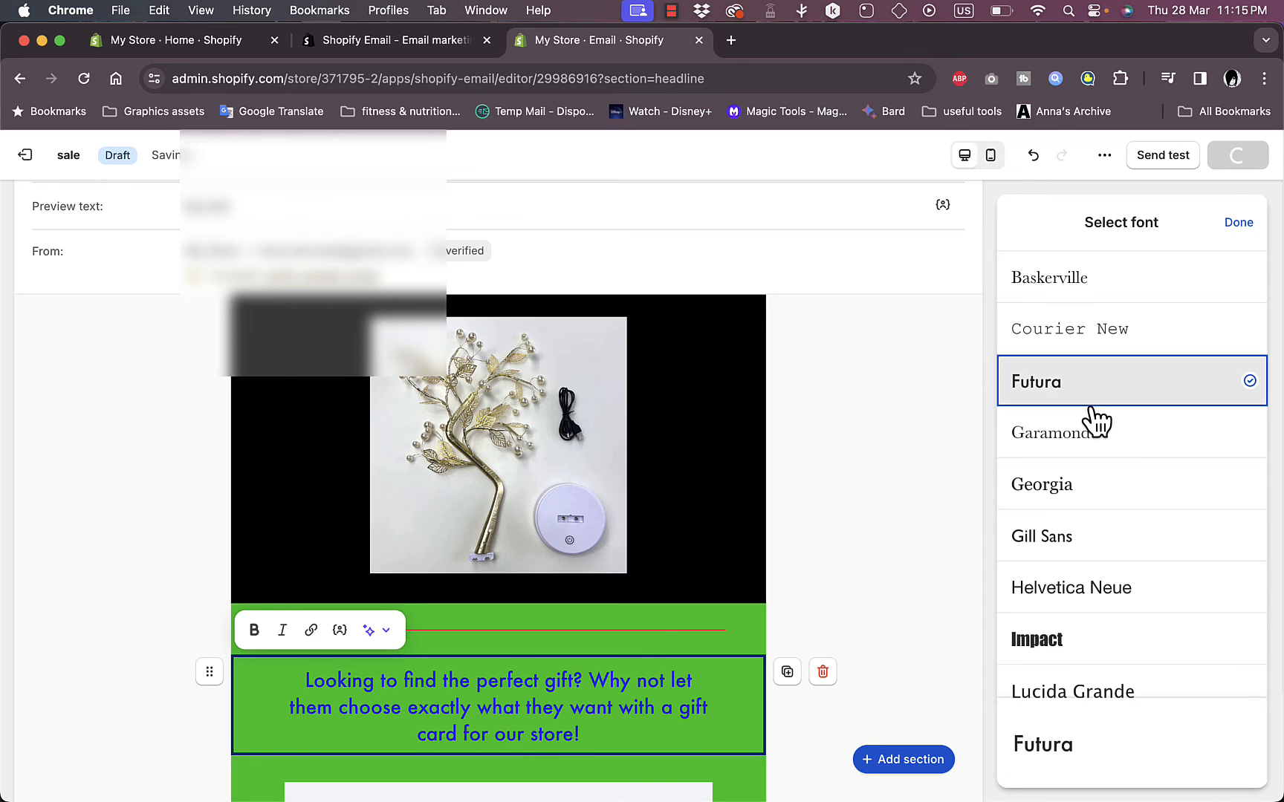
{"action": "left_click", "coordinate": [923, 467]}
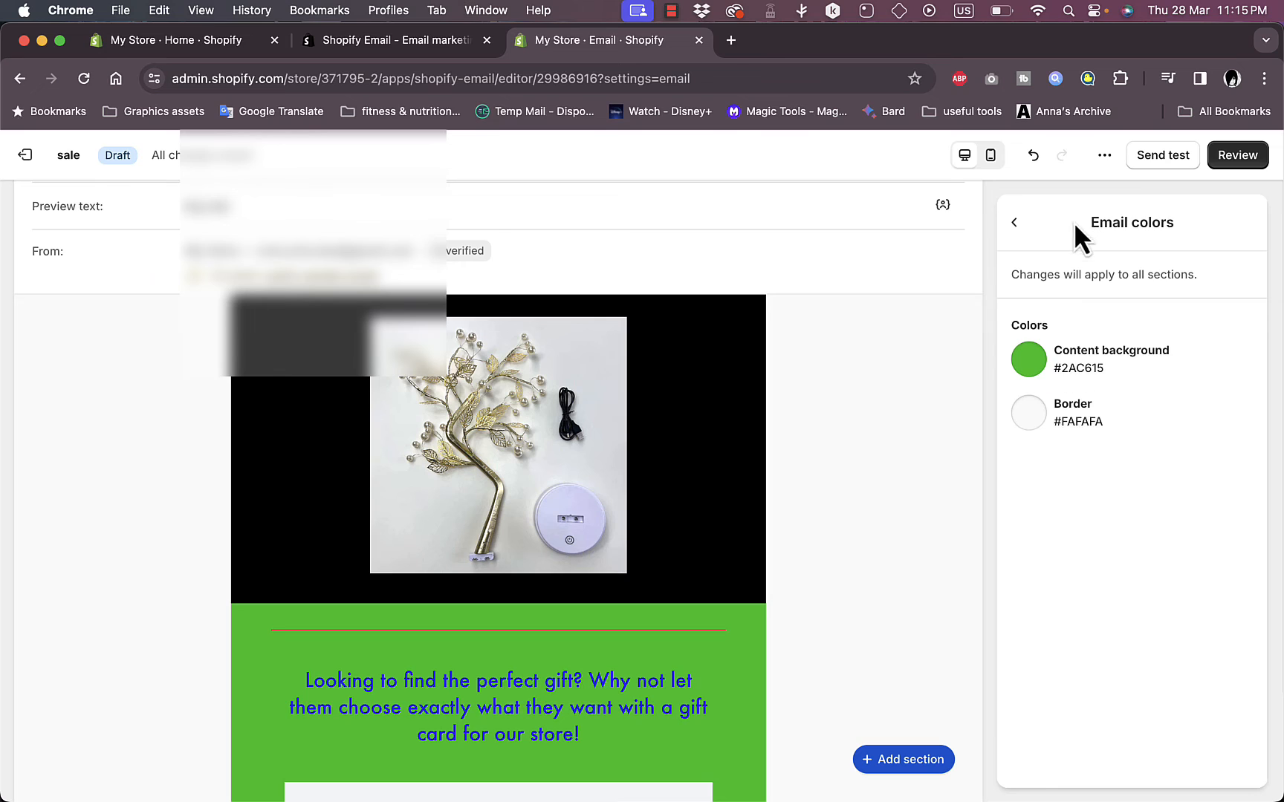
Step: Set the "Looking to find the perfect gift?" section's text color to off-white #FAFAFA and its link color to yellow #E1FF00
{"action": "left_click", "coordinate": [577, 727]}
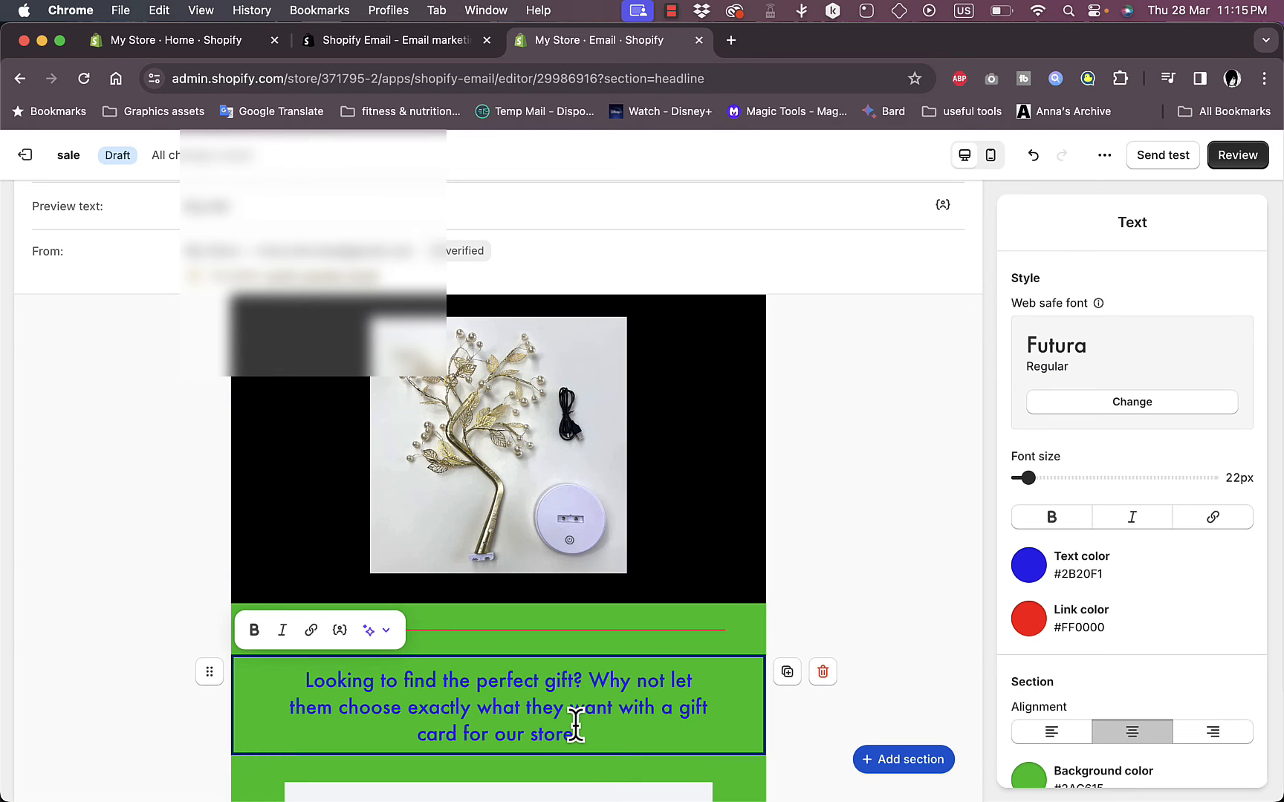
{"action": "left_click", "coordinate": [1033, 569]}
{"action": "left_click", "coordinate": [1063, 385]}
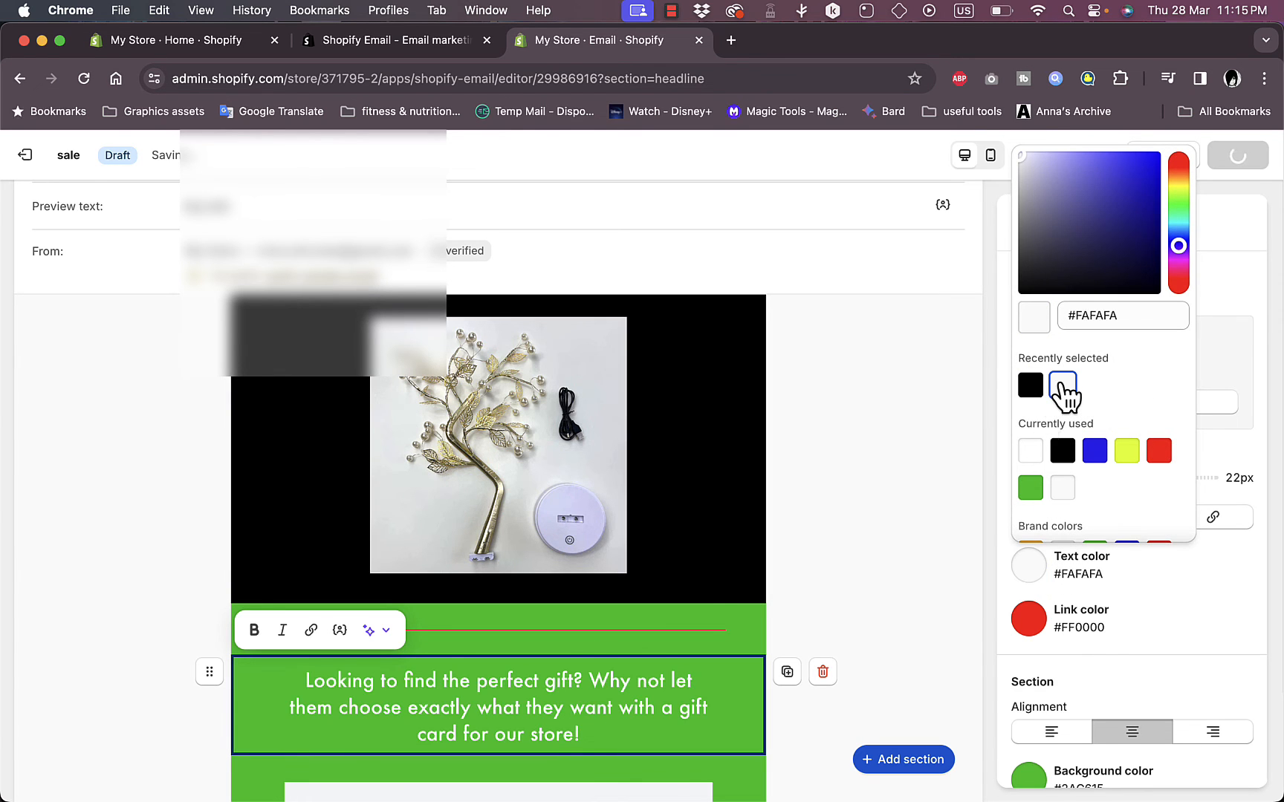
{"action": "left_click", "coordinate": [1030, 633]}
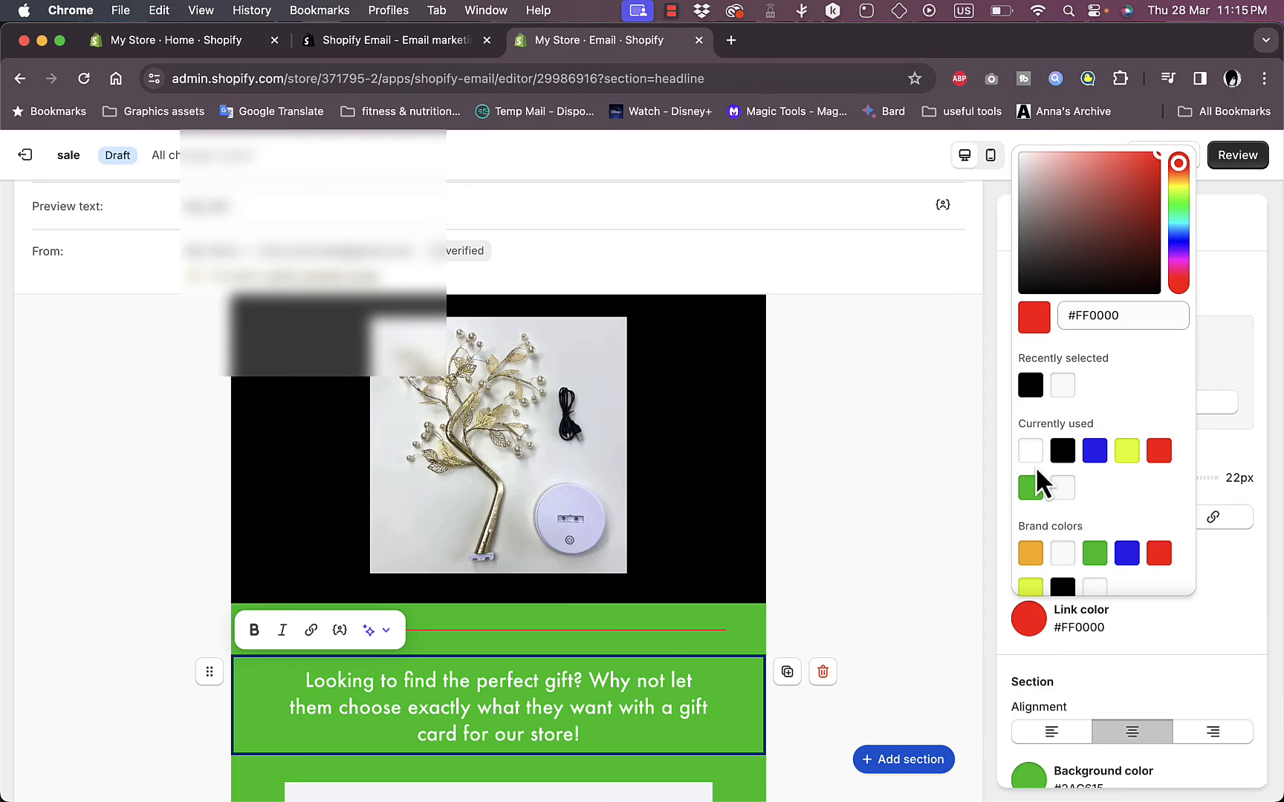
{"action": "left_click", "coordinate": [1126, 453]}
{"action": "left_click", "coordinate": [1166, 646]}
{"action": "scroll", "coordinate": [1167, 646], "scroll_direction": "down", "scroll_amount": 1}
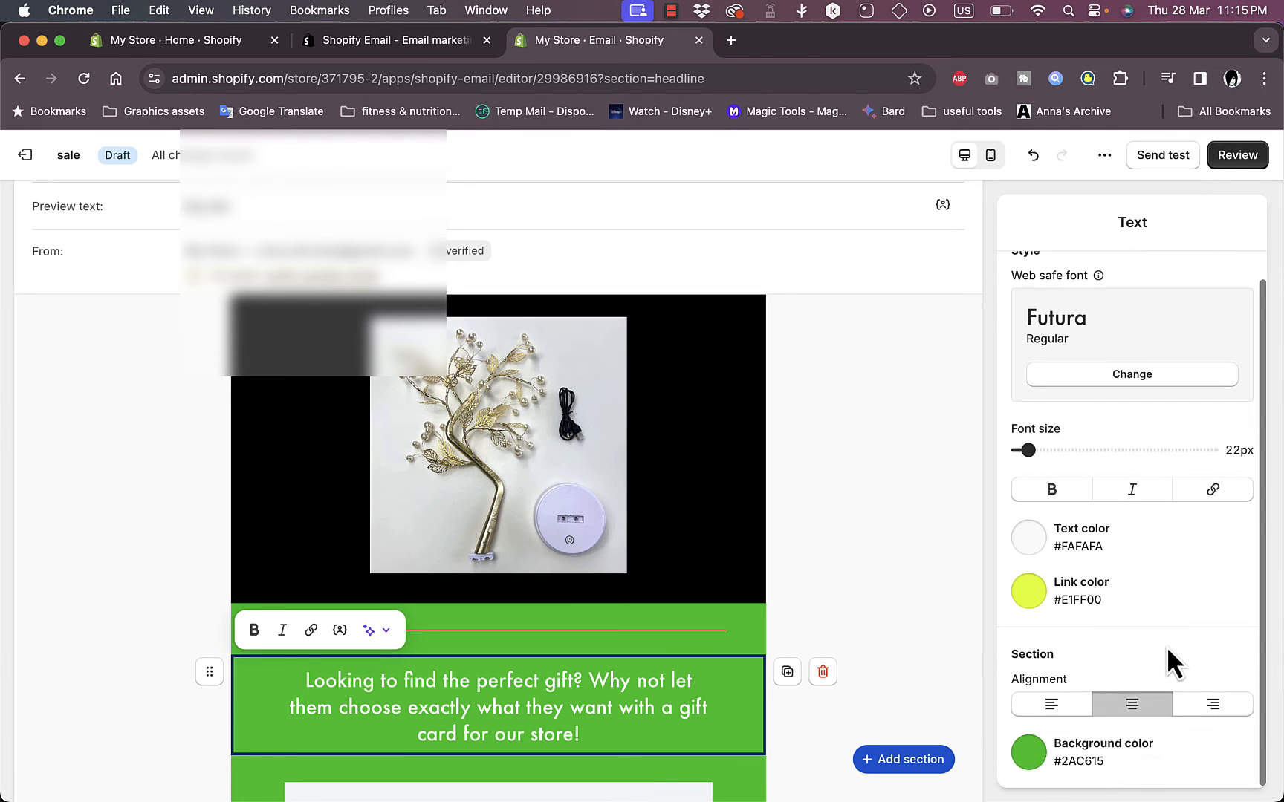
Step: Set the "Looking to find the perfect gift?" section's background color to black #000000
{"action": "left_click", "coordinate": [1028, 752]}
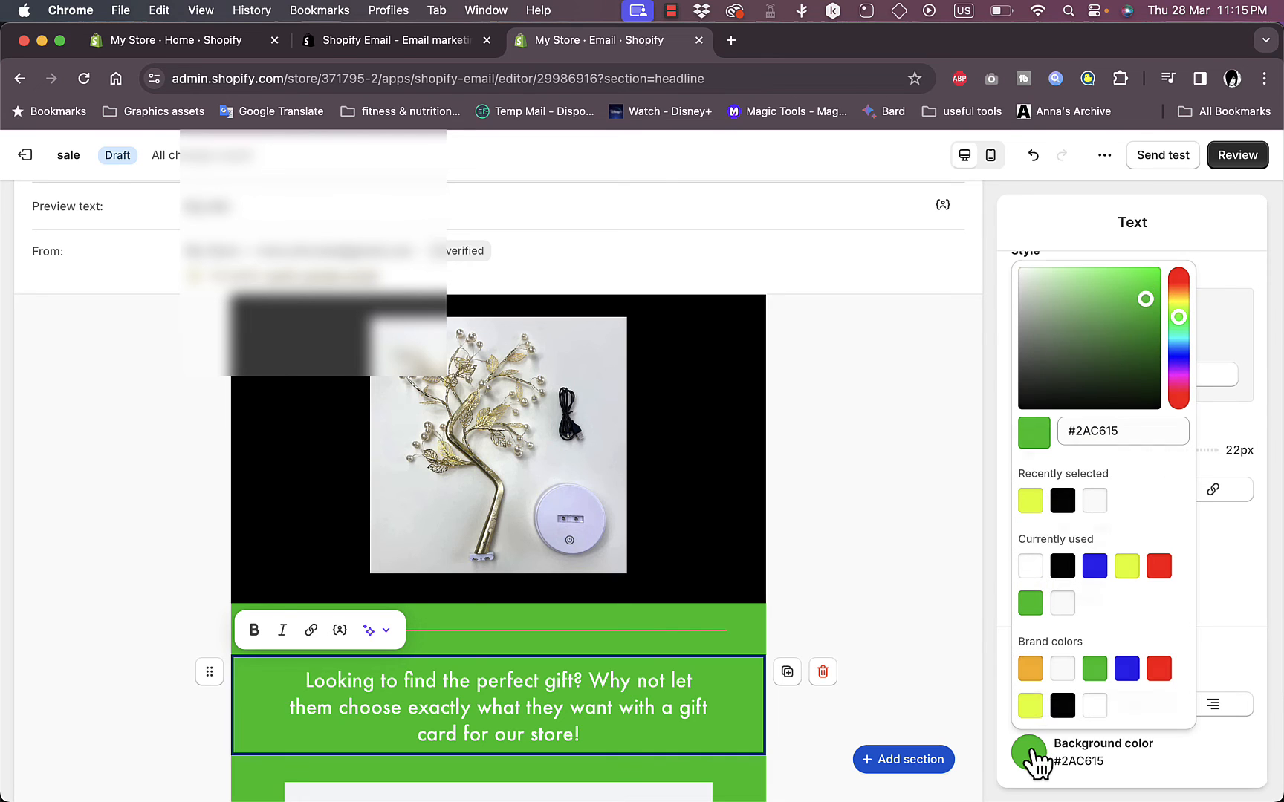
{"action": "left_click", "coordinate": [1063, 569]}
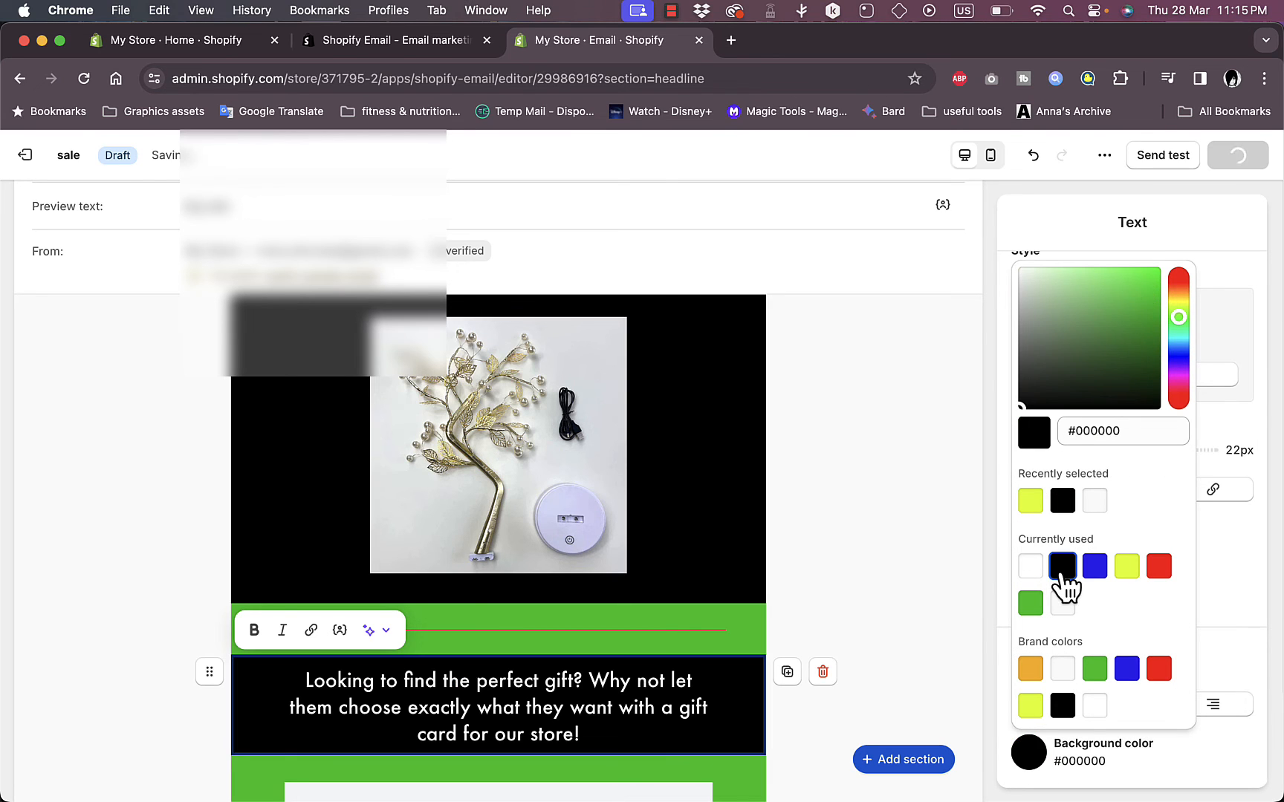
{"action": "left_click", "coordinate": [994, 543]}
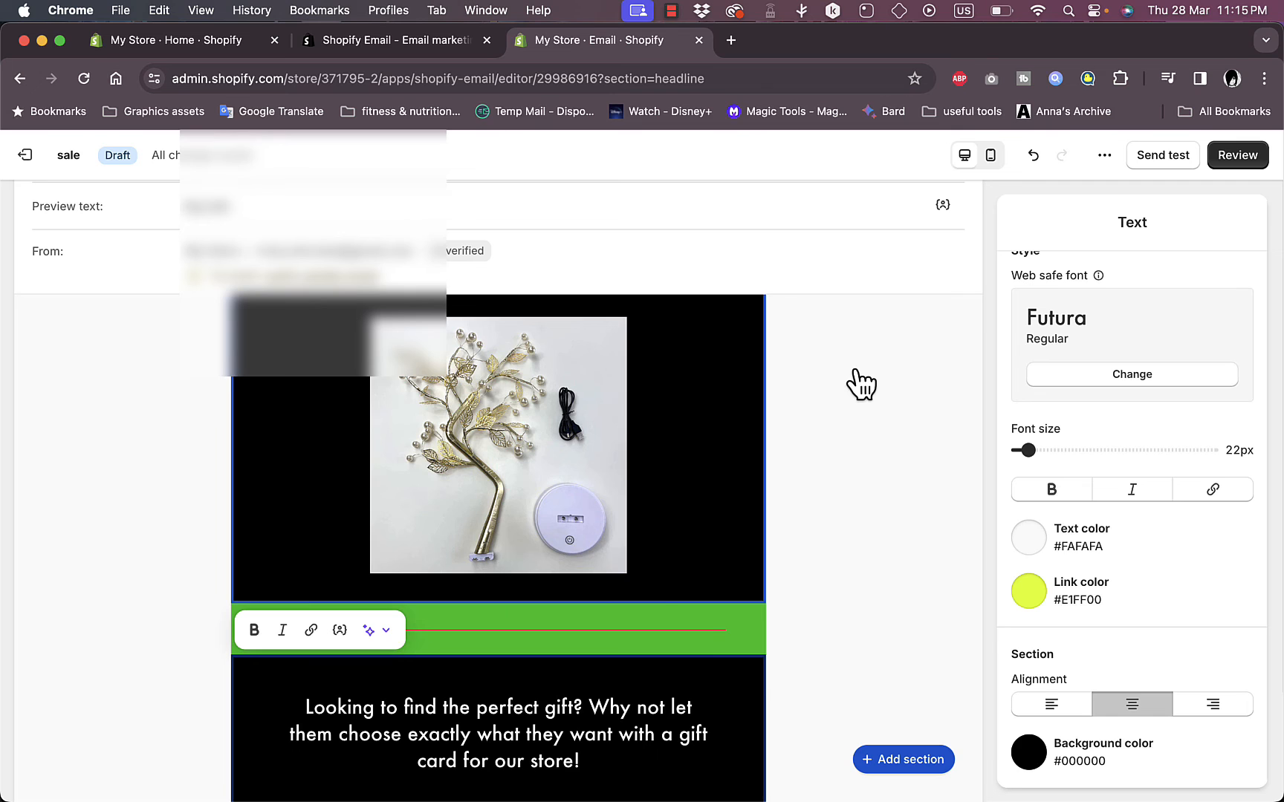
Step: Look through the email layout, run the pre-send review, and examine the changes required before it can be sent
{"action": "scroll", "coordinate": [862, 384], "scroll_direction": "down", "scroll_amount": 5}
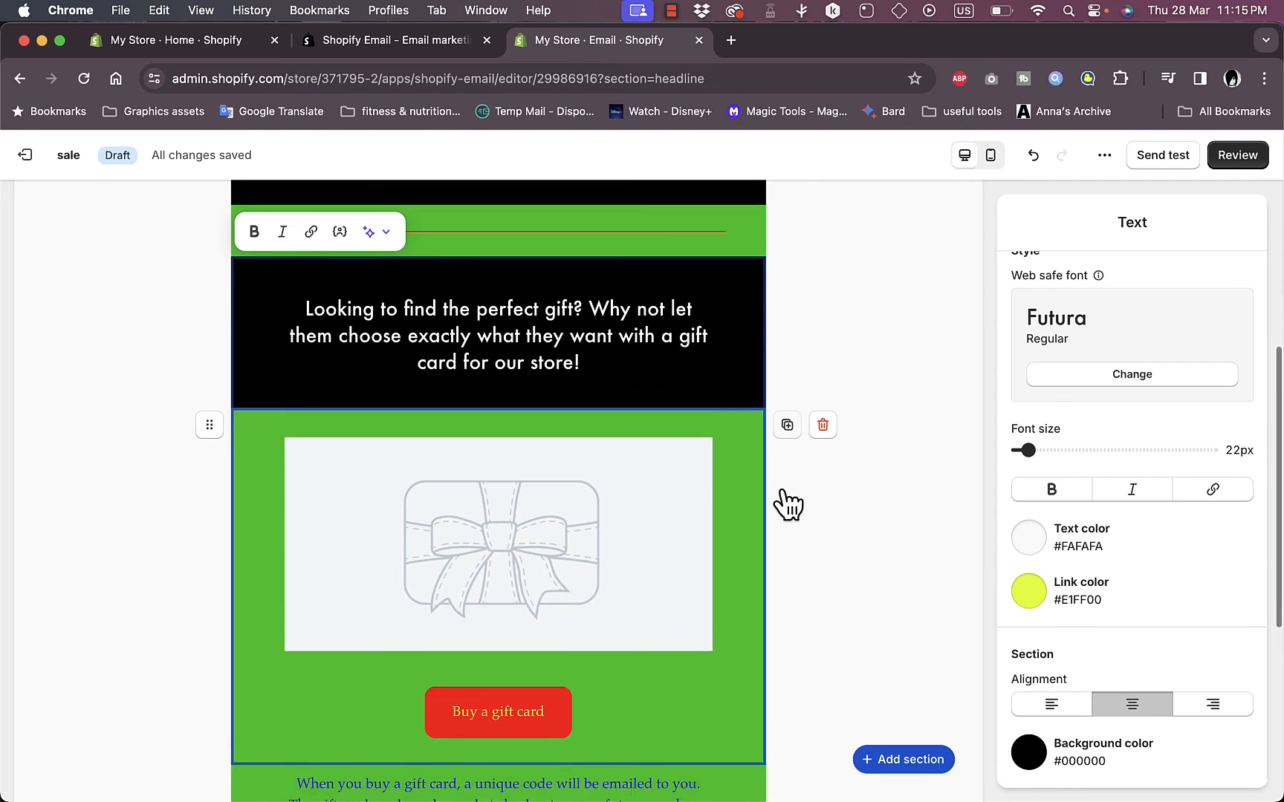
{"action": "scroll", "coordinate": [790, 505], "scroll_direction": "down", "scroll_amount": 6}
{"action": "scroll", "coordinate": [788, 502], "scroll_direction": "up", "scroll_amount": 10}
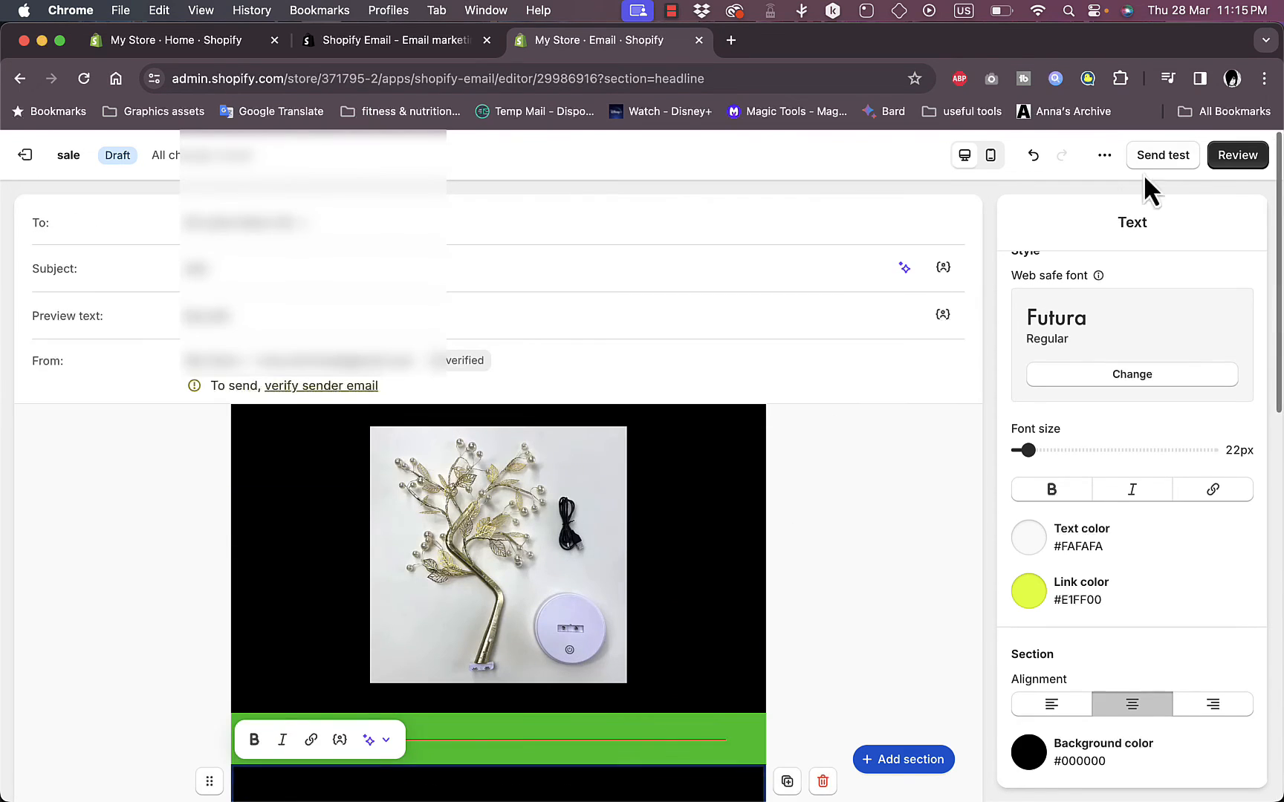
{"action": "left_click", "coordinate": [1230, 162]}
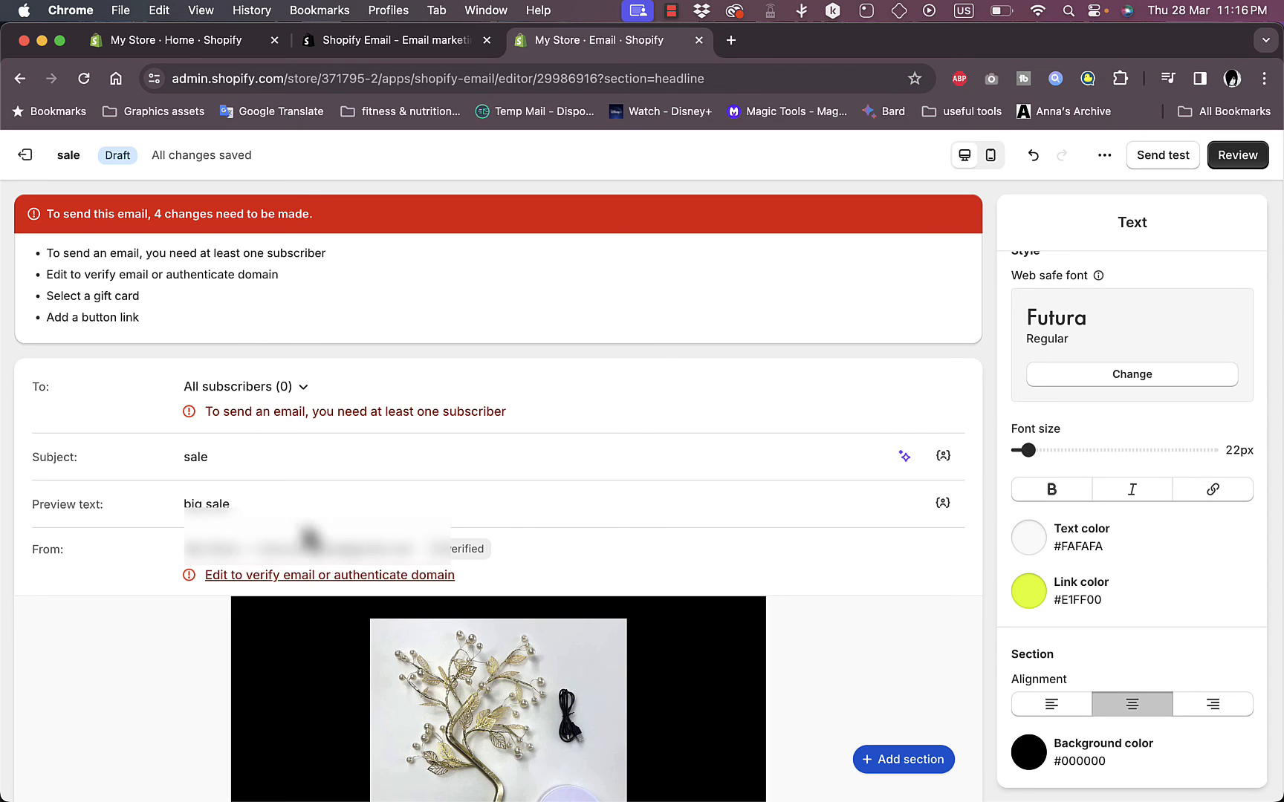
{"action": "scroll", "coordinate": [381, 392], "scroll_direction": "down", "scroll_amount": 5}
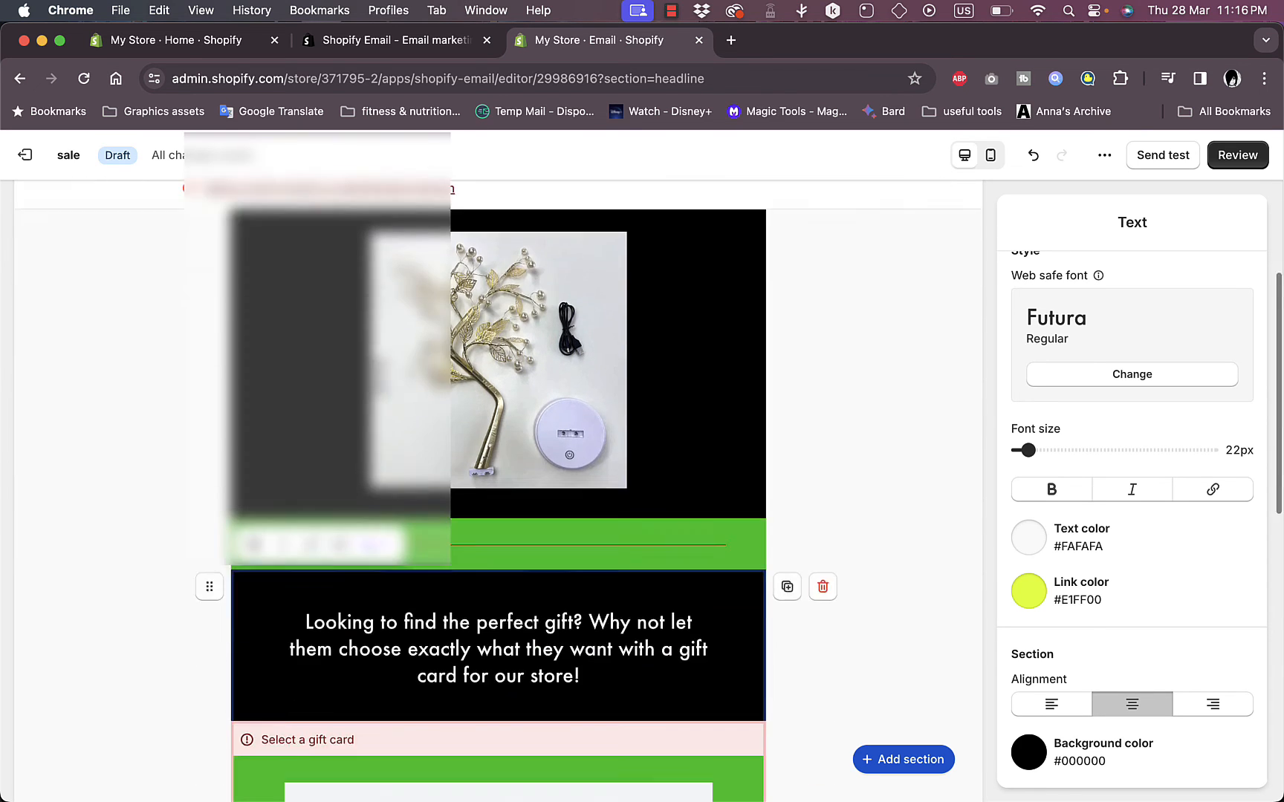
{"action": "scroll", "coordinate": [334, 550], "scroll_direction": "down", "scroll_amount": 4}
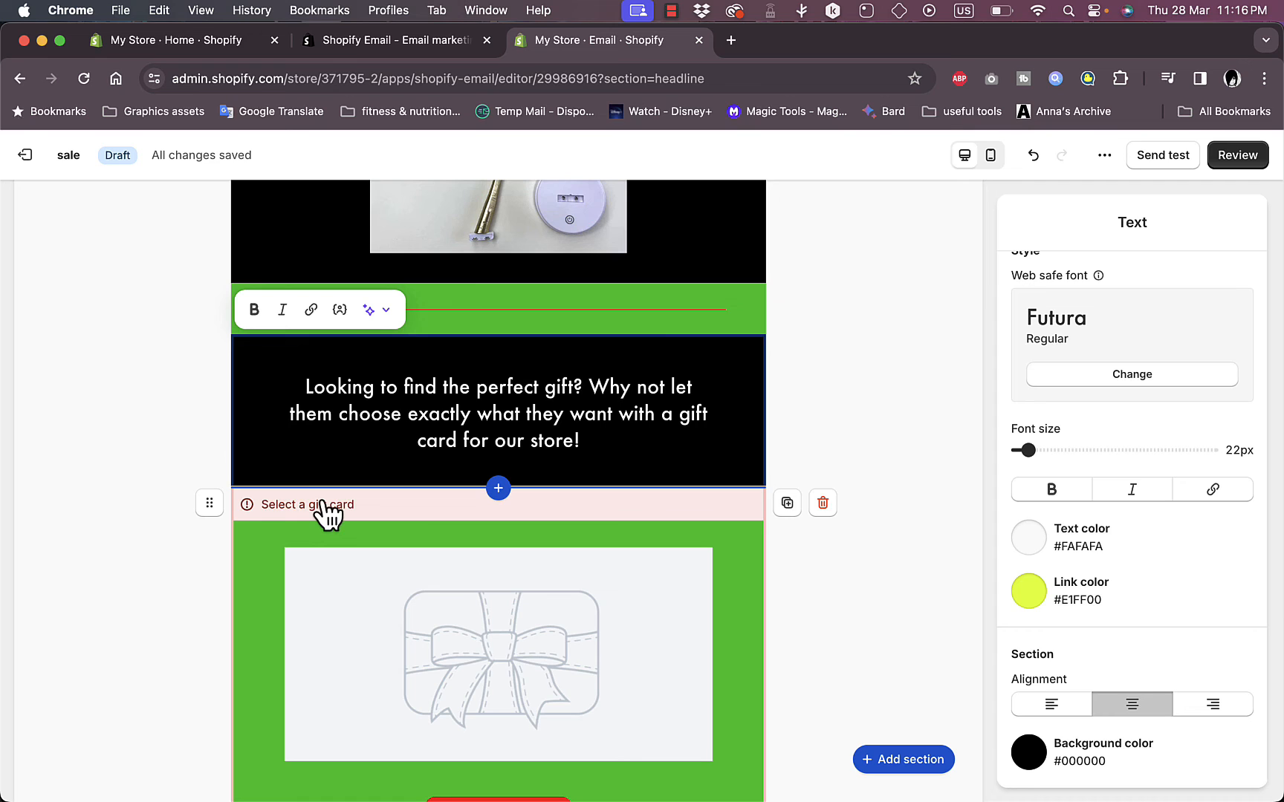
{"action": "scroll", "coordinate": [344, 286], "scroll_direction": "up", "scroll_amount": 9}
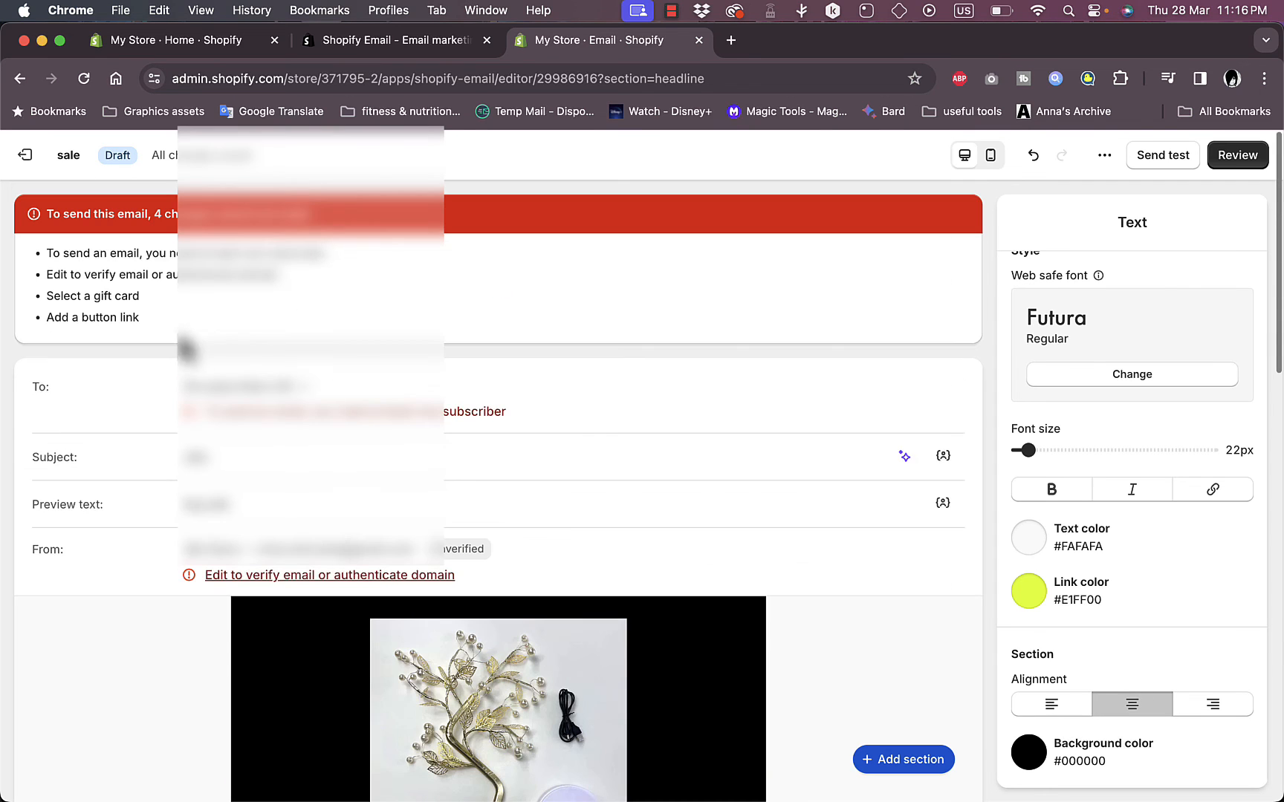
{"action": "scroll", "coordinate": [318, 330], "scroll_direction": "down", "scroll_amount": 7}
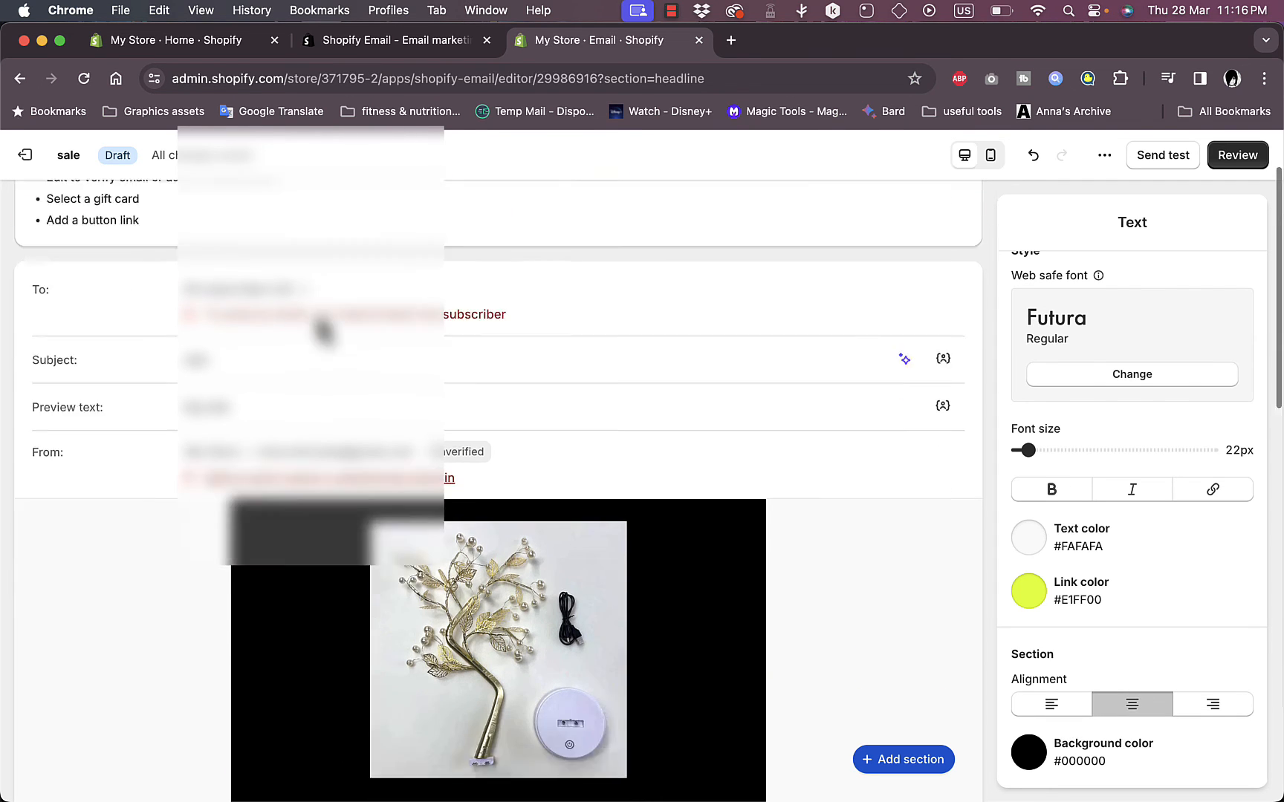
{"action": "scroll", "coordinate": [461, 498], "scroll_direction": "down", "scroll_amount": 2}
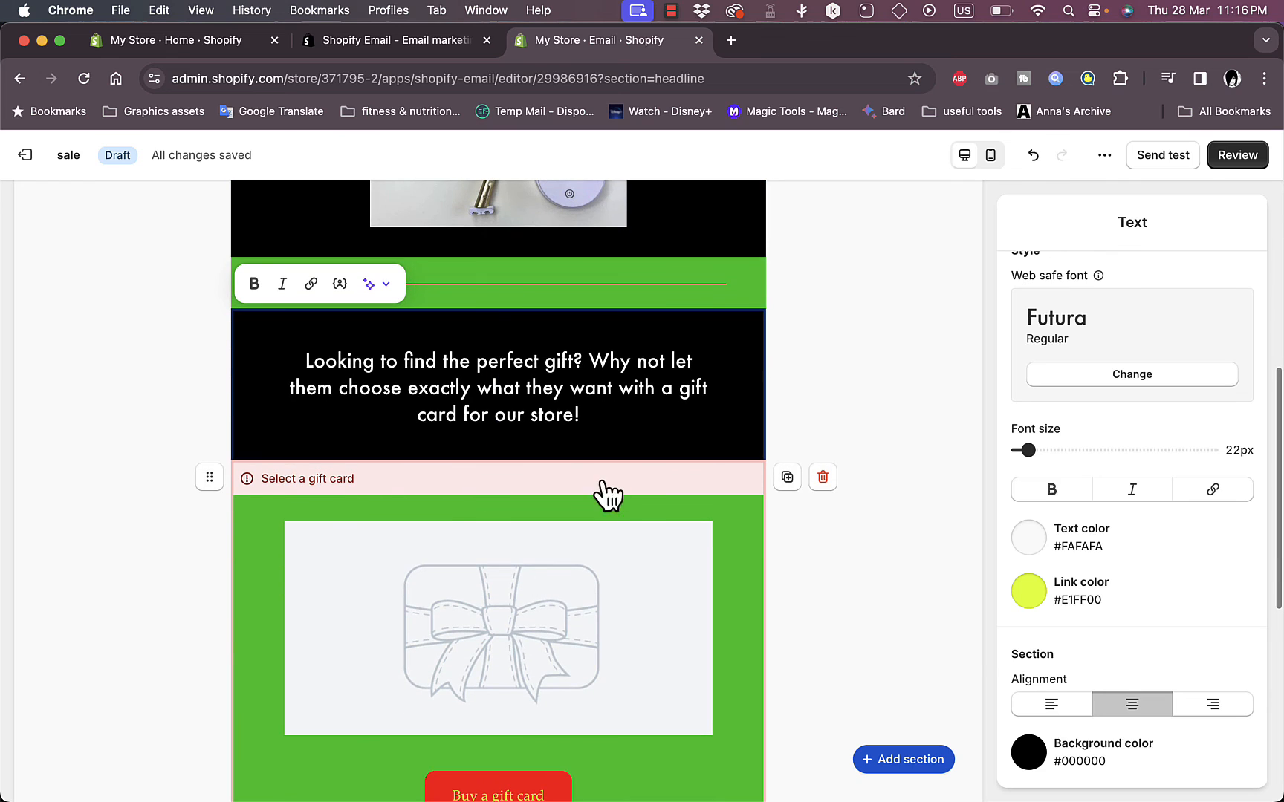
Step: Duplicate the gift card section and go from the copy's gift card selection to the store's gift card creation page
{"action": "left_click", "coordinate": [787, 478]}
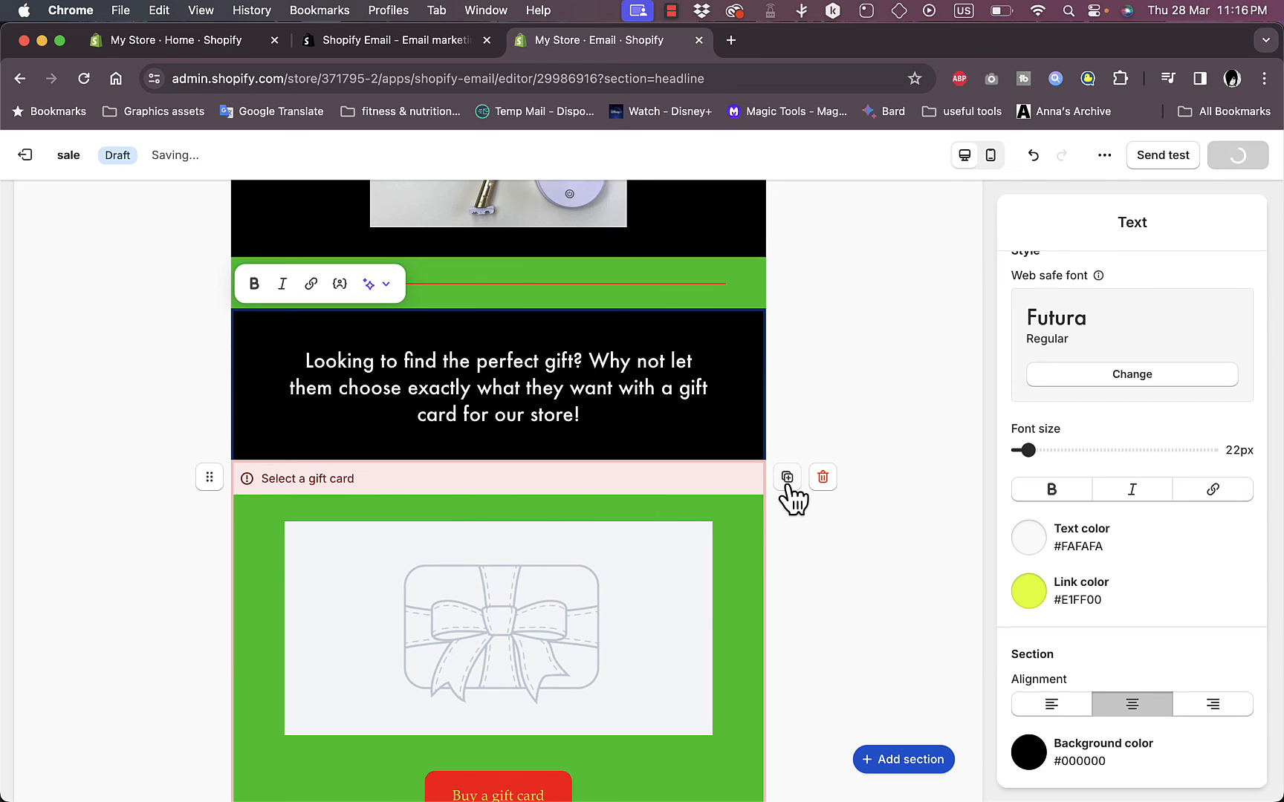
{"action": "left_click", "coordinate": [510, 558]}
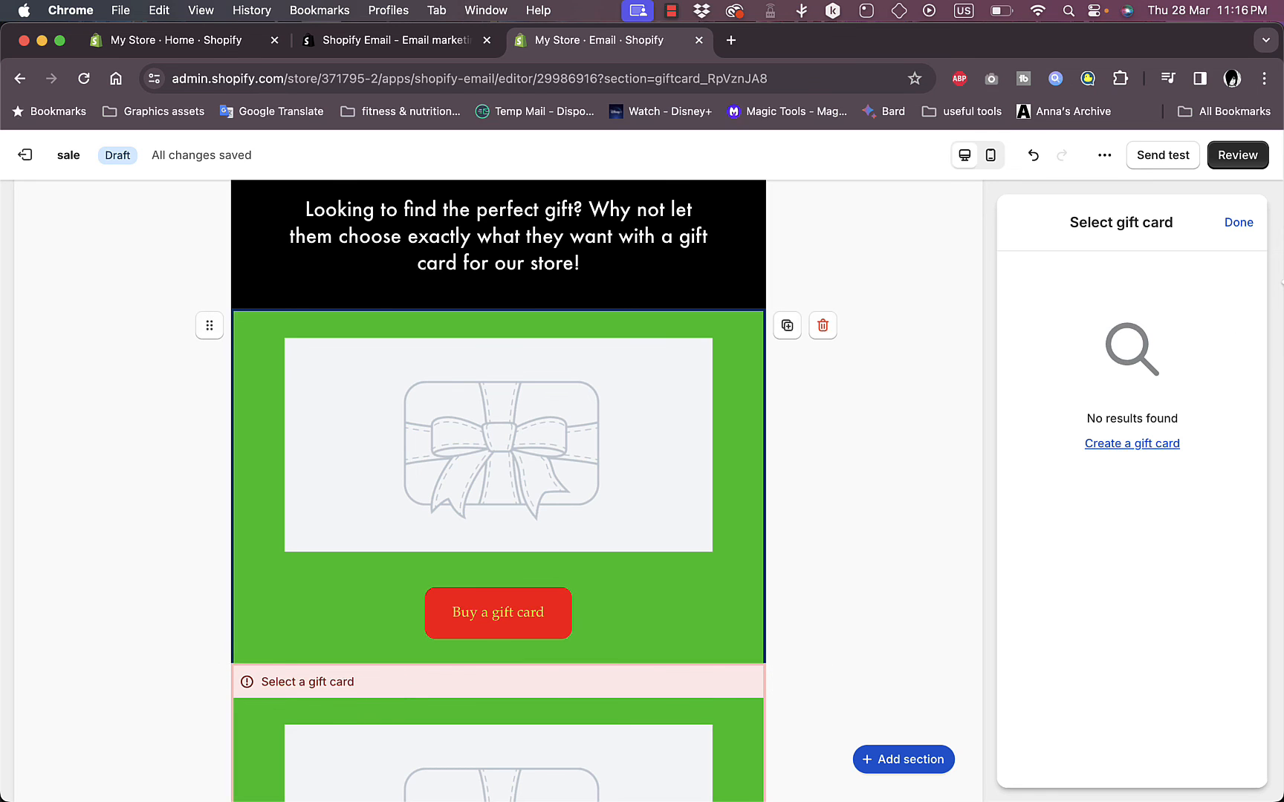
{"action": "left_click", "coordinate": [1135, 444]}
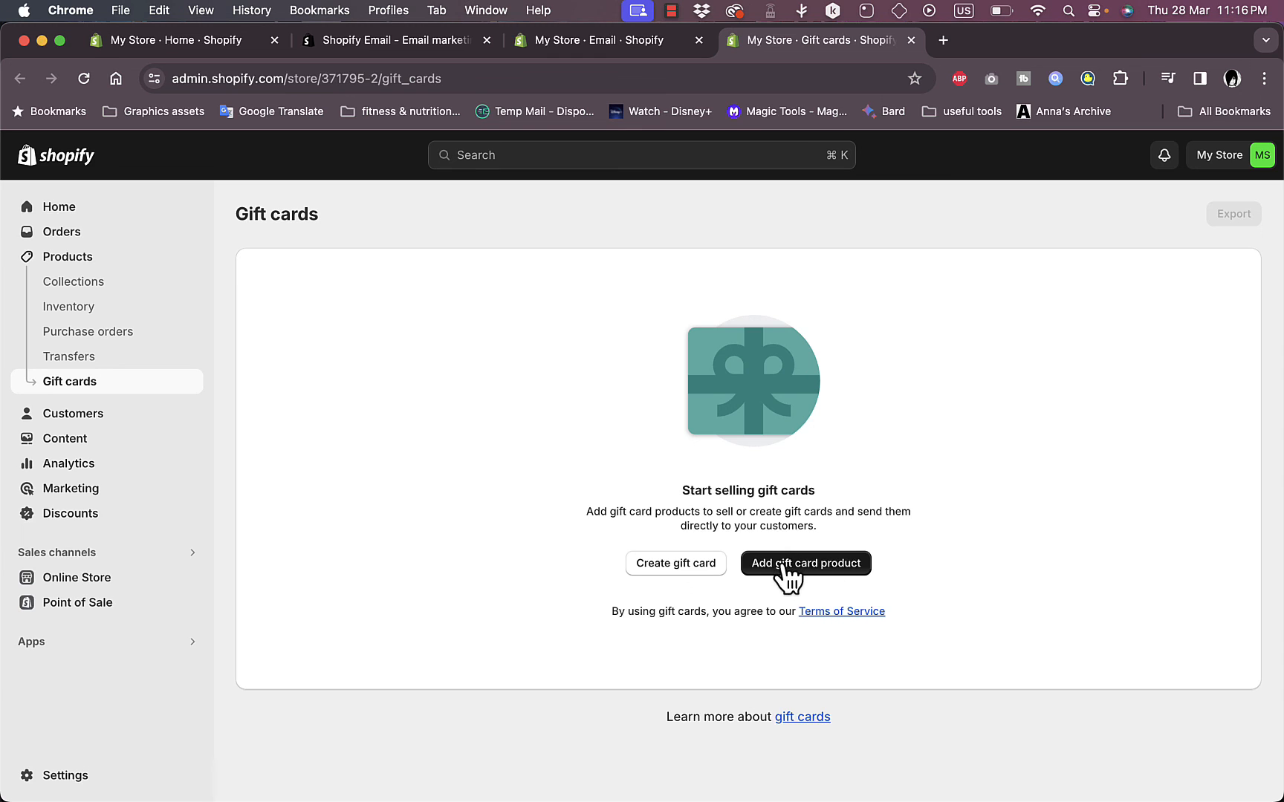
Step: Close the gift cards page and link the email's "Learn more" button to the Tabletop Tree Lamp product
{"action": "left_click", "coordinate": [912, 40]}
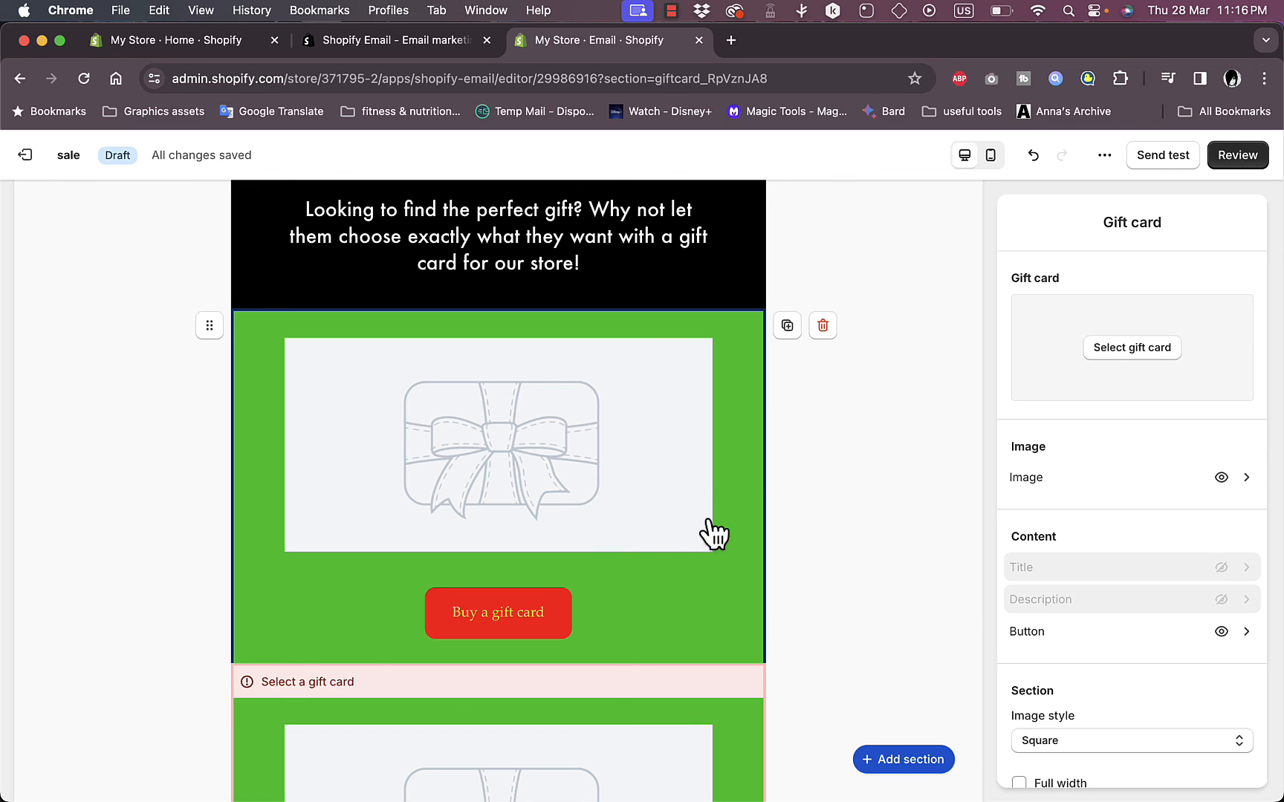
{"action": "scroll", "coordinate": [728, 579], "scroll_direction": "down", "scroll_amount": 10}
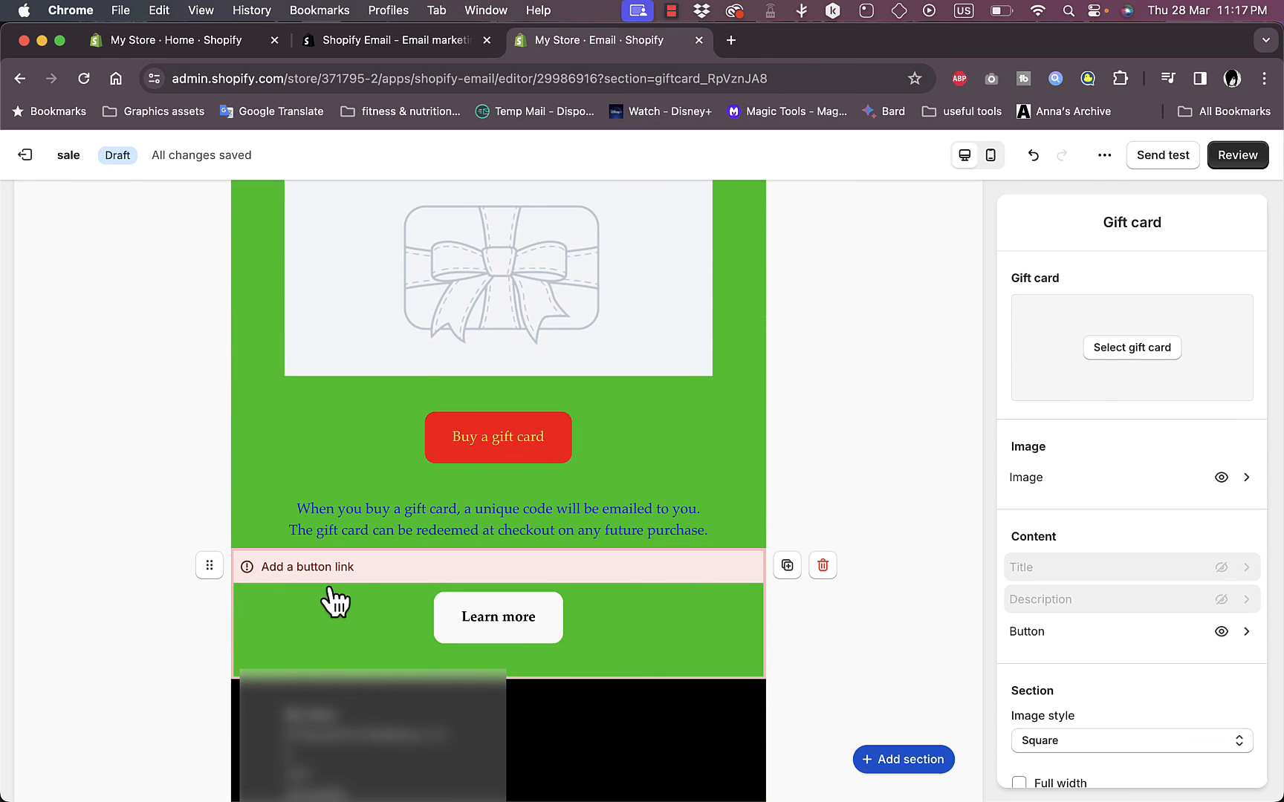
{"action": "left_click", "coordinate": [729, 559]}
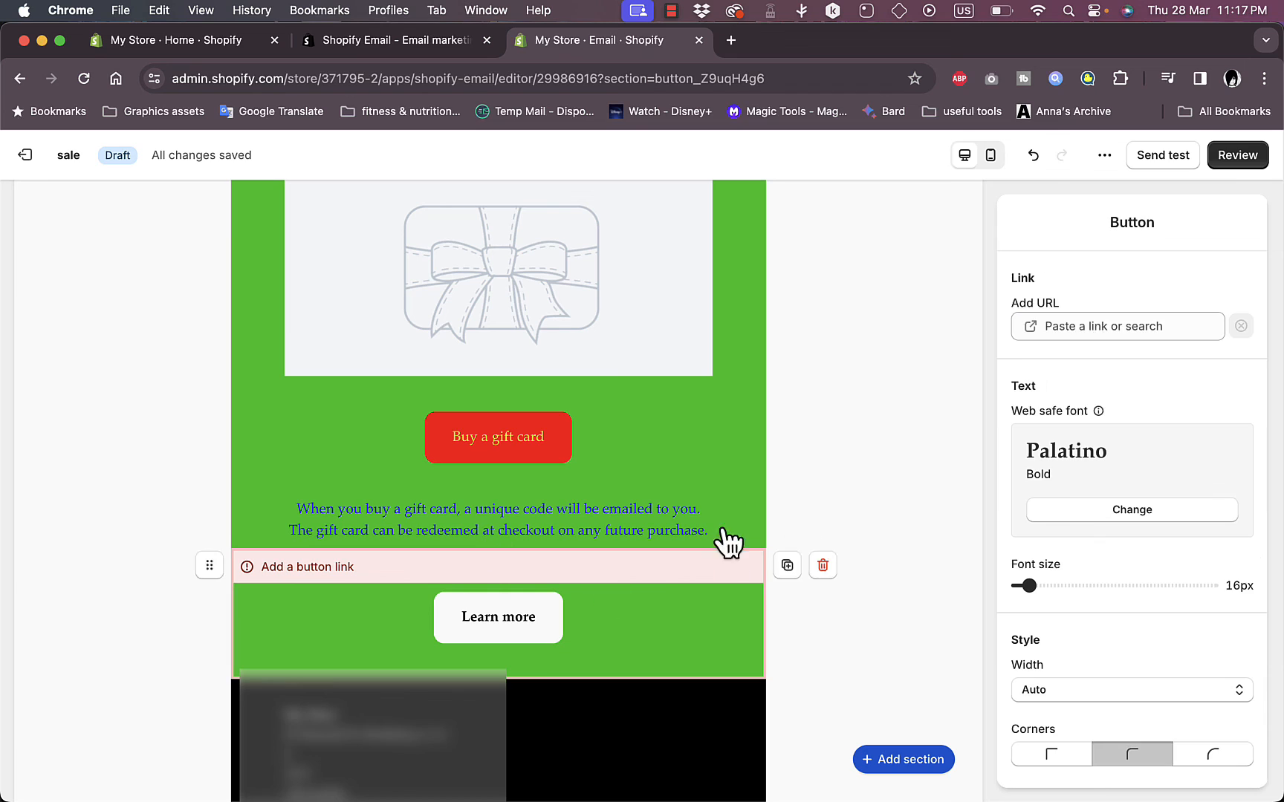
{"action": "left_click", "coordinate": [1118, 326]}
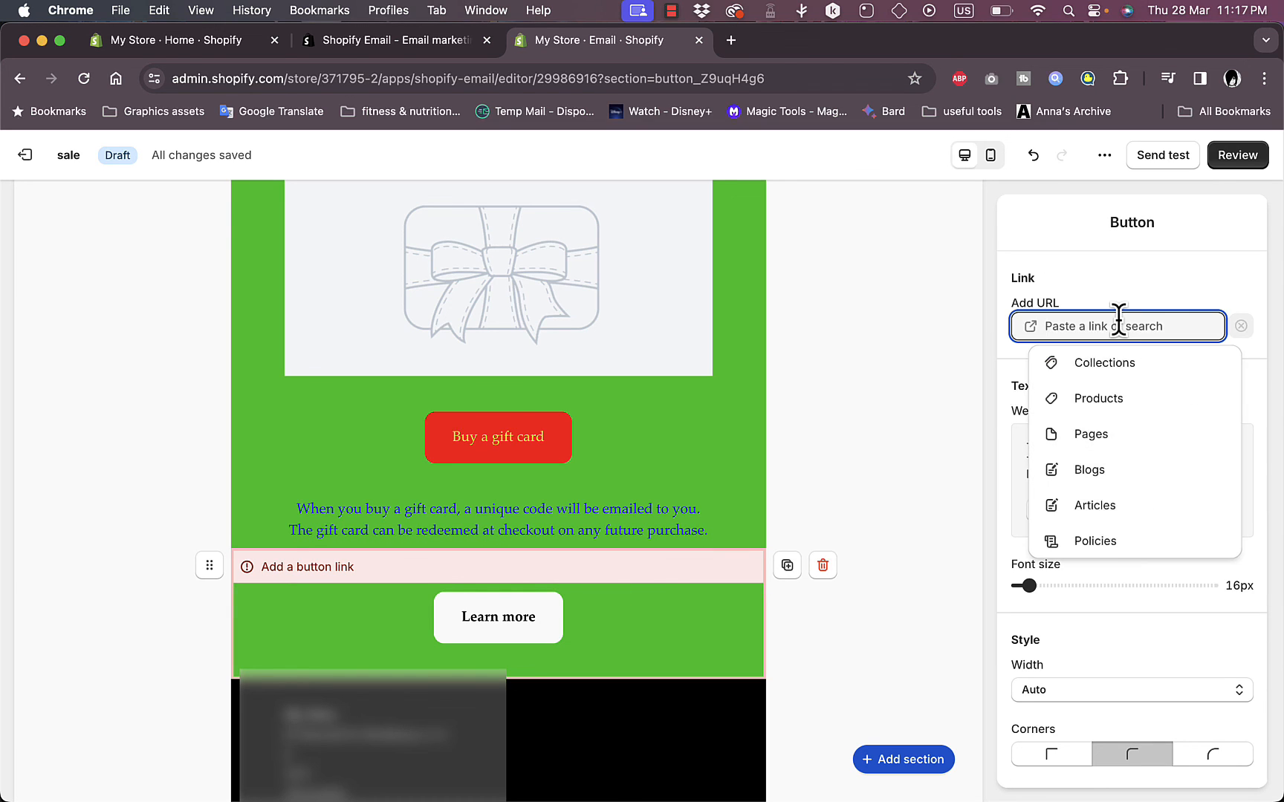
{"action": "left_click", "coordinate": [1111, 403]}
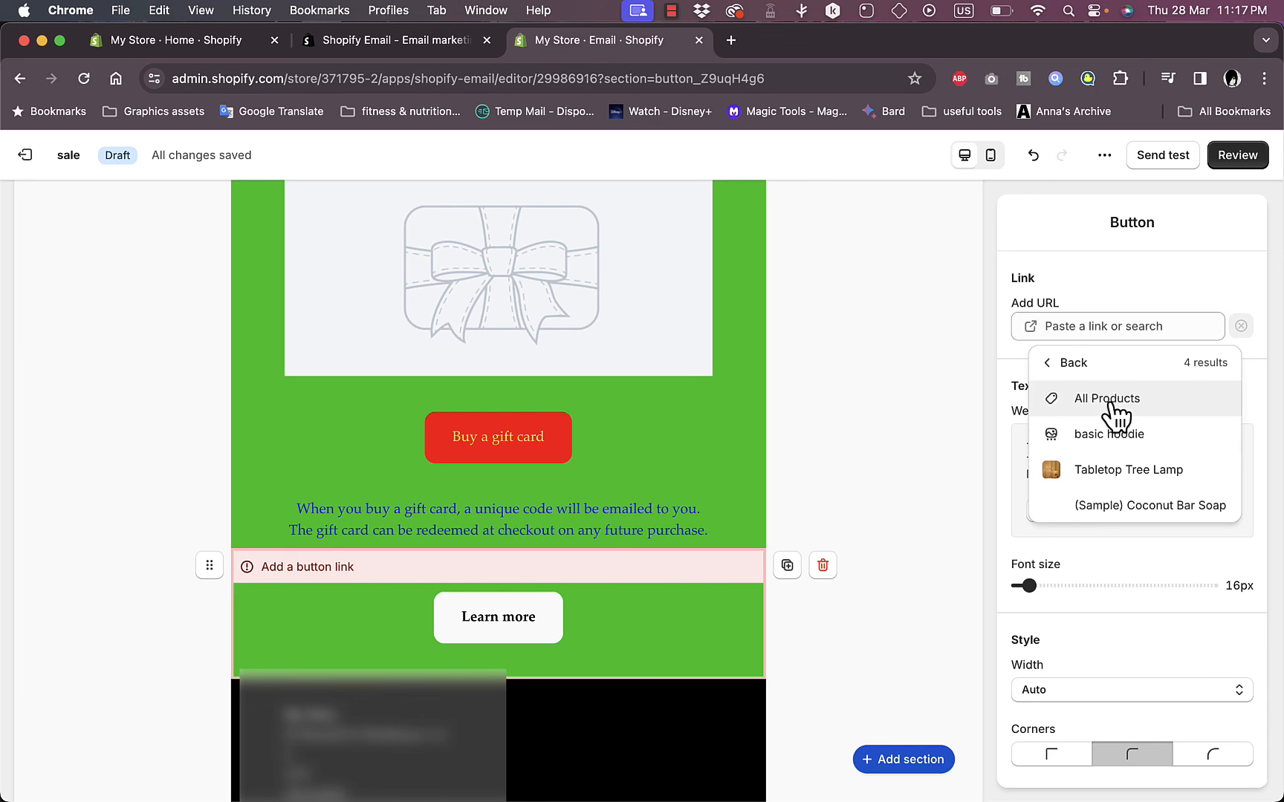
{"action": "left_click", "coordinate": [1113, 471]}
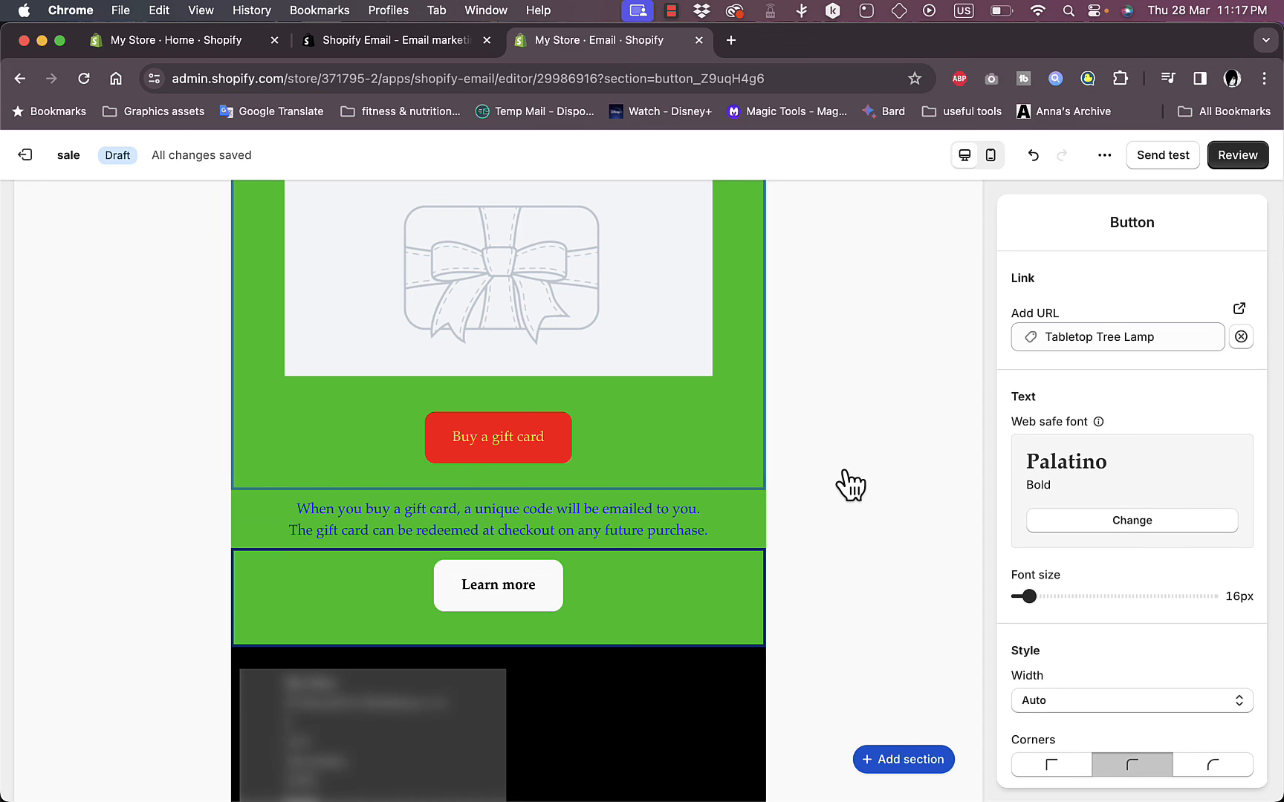
Step: Check the gift card sections and rerun the pre-send review to see which required changes remain
{"action": "scroll", "coordinate": [860, 415], "scroll_direction": "up", "scroll_amount": 5}
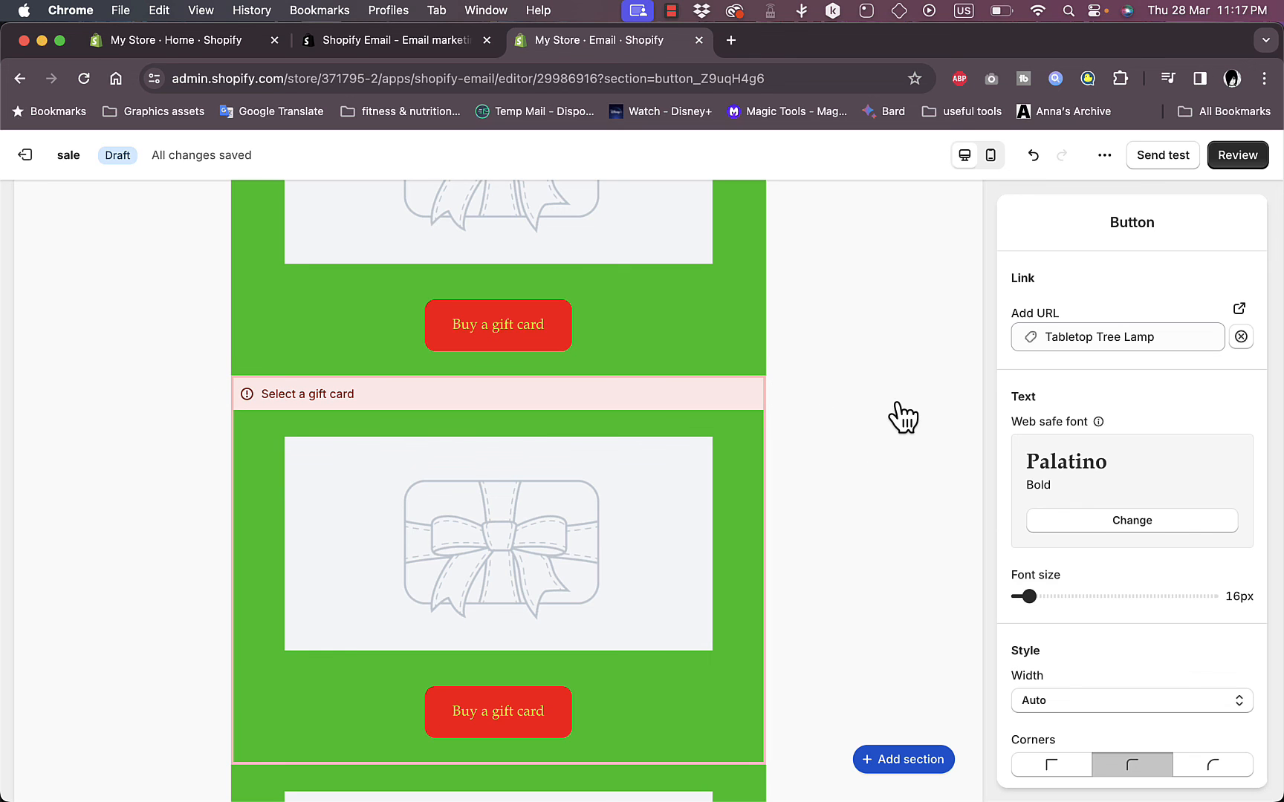
{"action": "left_click", "coordinate": [1248, 158]}
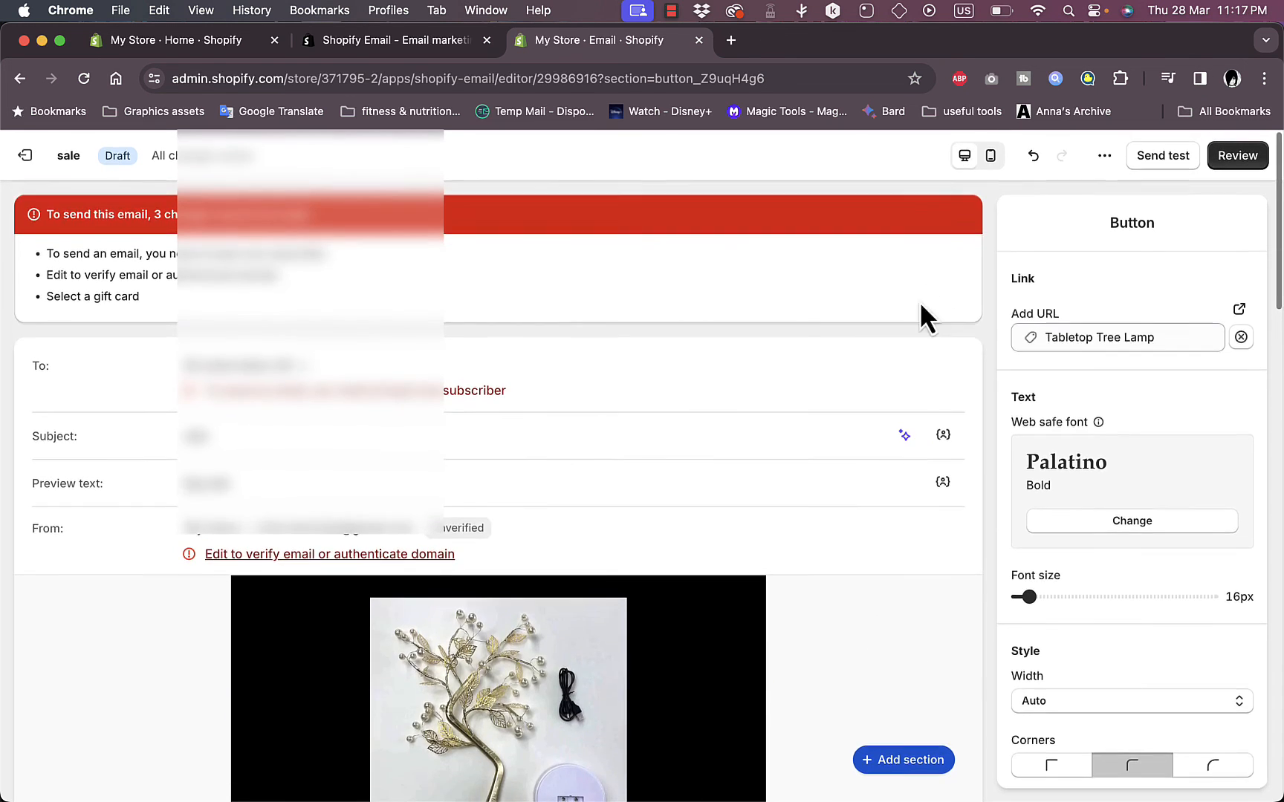